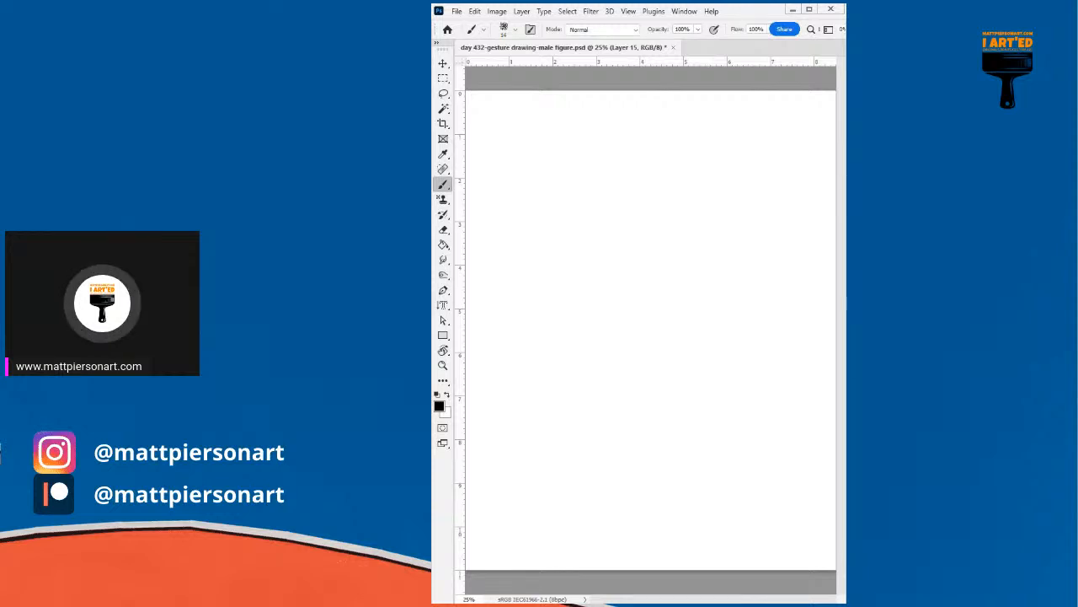
- Move the floating layers panel off the canvas, enlarge the brush, and undo a test stroke
mouse_move(633, 63)
left_mouse_down()
mouse_move(521, 121)
mouse_move(400, 239)
left_mouse_up()
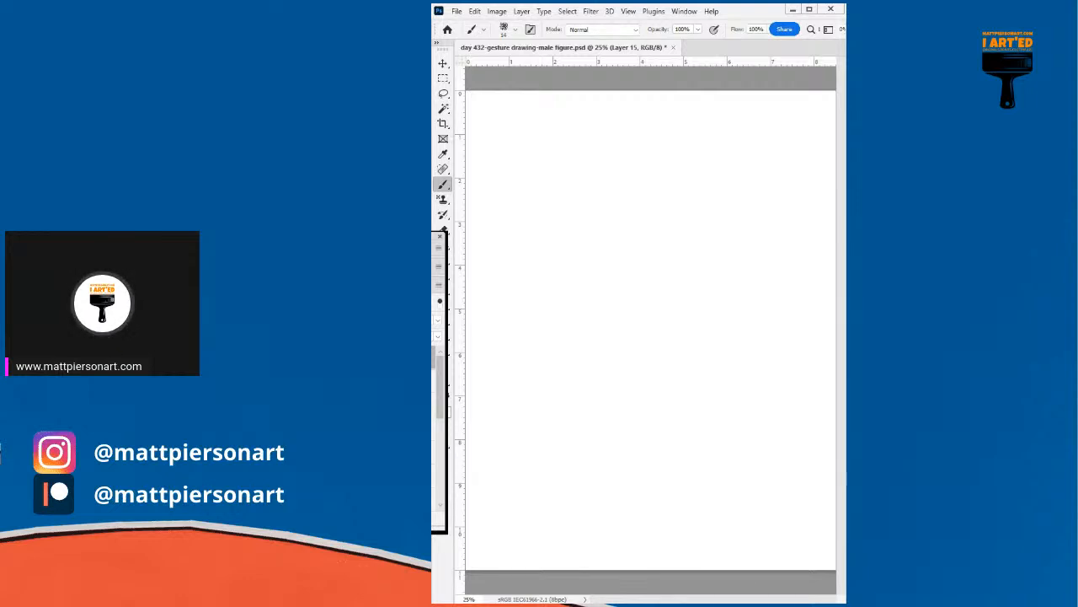
left_click_drag(399, 238, 400, 187)
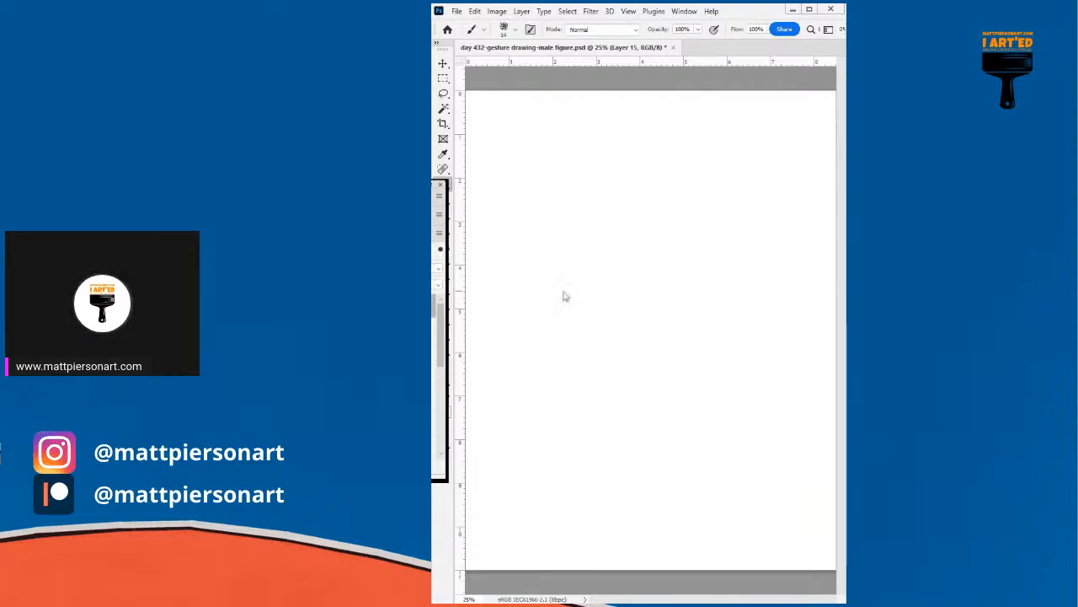
key("bracketright")
key("bracketright")
key("bracketright")
key("bracketright")
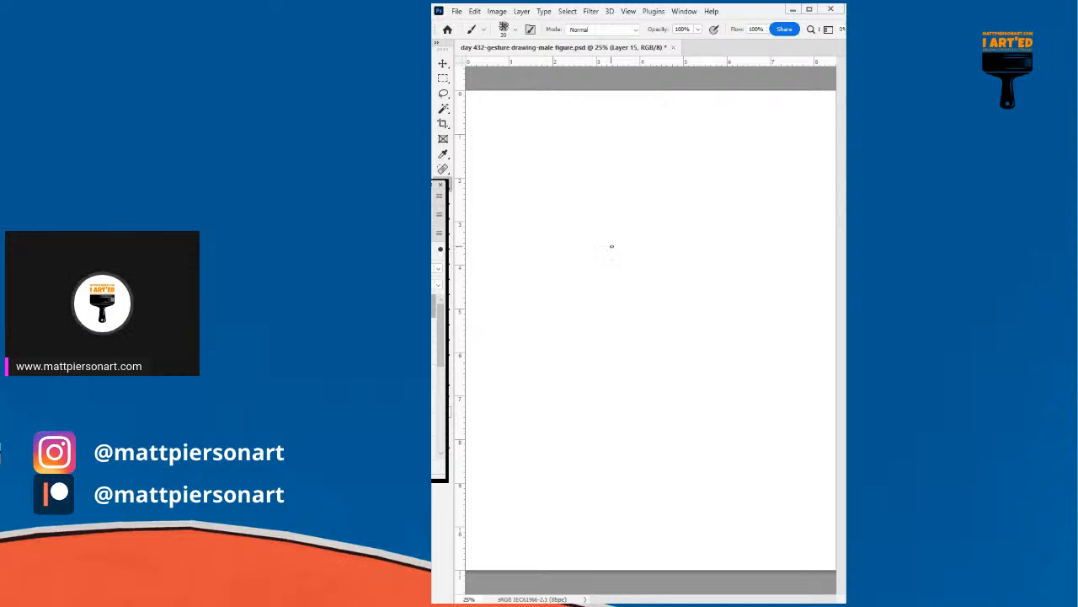
mouse_move(657, 225)
left_mouse_down()
mouse_move(619, 259)
mouse_move(689, 294)
left_mouse_up()
key("ctrl+z")
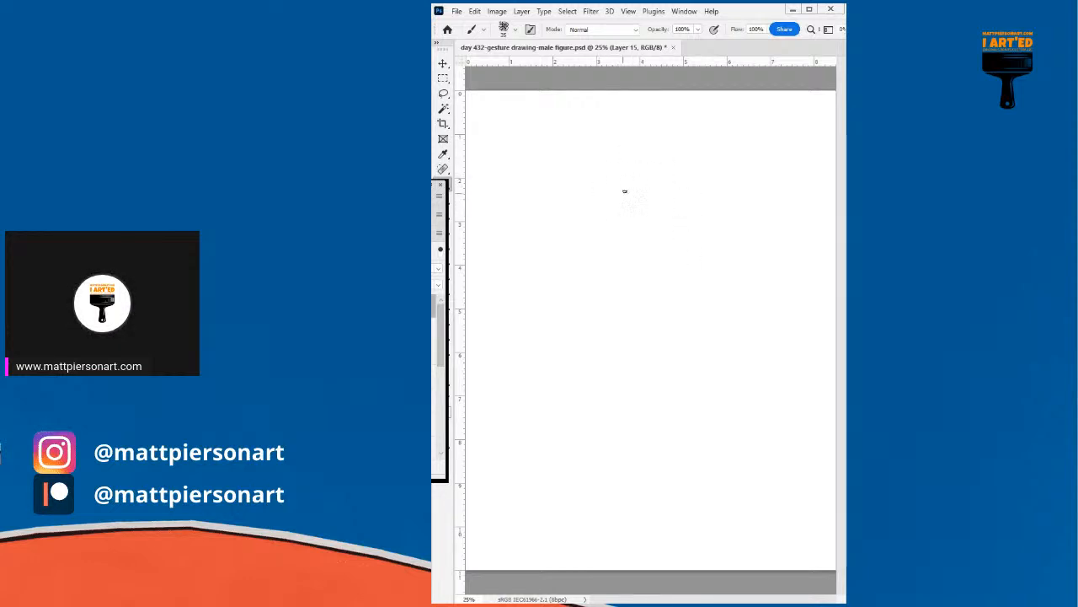
- Sketch a light head oval and raised, bent arms for a kneeling male figure on Layer 15
mouse_move(650, 155)
left_mouse_down()
mouse_move(674, 212)
mouse_move(633, 221)
mouse_move(643, 160)
mouse_move(622, 195)
left_mouse_up()
mouse_move(595, 289)
left_mouse_down()
mouse_move(585, 198)
mouse_move(639, 300)
mouse_move(566, 229)
mouse_move(586, 211)
mouse_move(578, 252)
mouse_move(554, 157)
mouse_move(580, 106)
left_mouse_up()
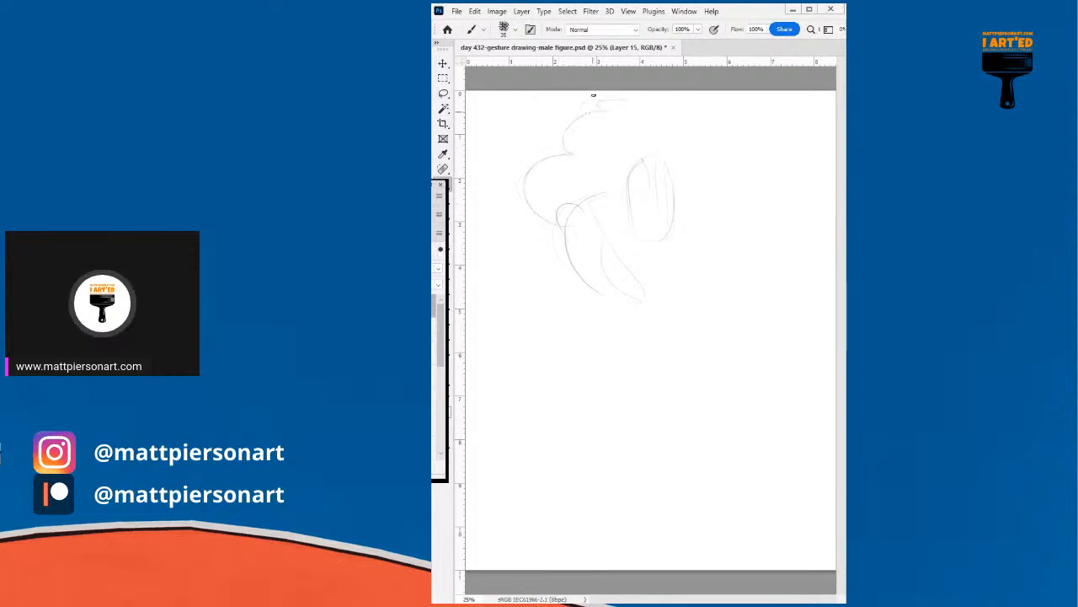
left_click_drag(687, 293, 730, 180)
left_click_drag(710, 229, 749, 136)
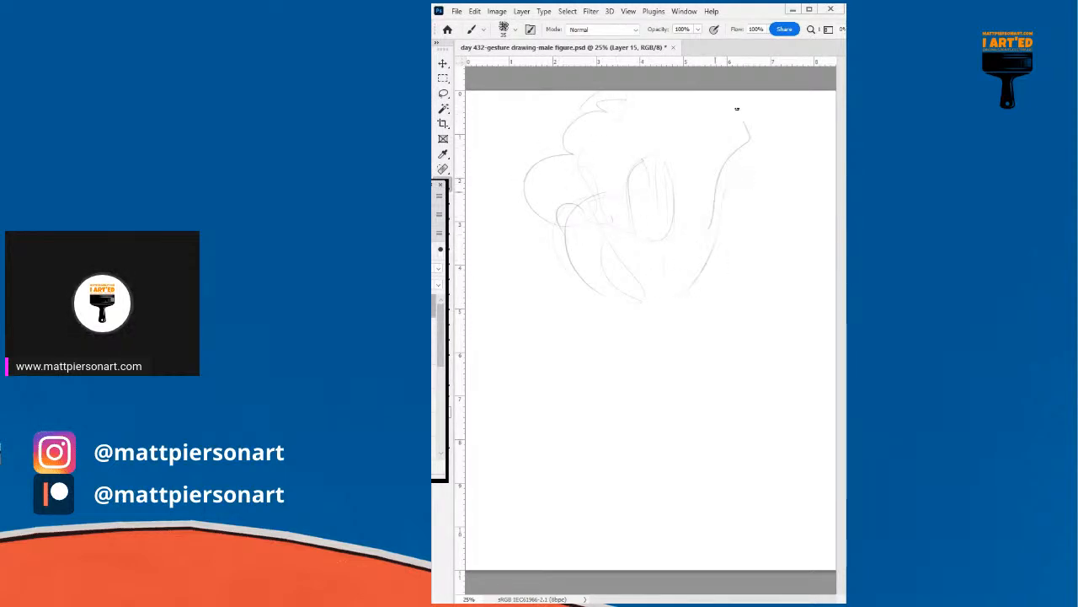
left_click_drag(776, 179, 725, 270)
- Rough in both sides of the kneeling figure's torso from the armpits down to the waist
mouse_move(714, 187)
left_mouse_down()
mouse_move(686, 241)
mouse_move(689, 394)
left_mouse_up()
left_click_drag(593, 399, 565, 282)
left_click_drag(738, 297, 685, 430)
left_click_drag(576, 297, 576, 372)
- Block in the kneeling figure's pelvis, spread thighs and knees with loose curved strokes
left_click_drag(599, 325, 602, 346)
left_click_drag(582, 441, 536, 522)
left_click_drag(609, 412, 482, 524)
mouse_move(556, 520)
left_mouse_down()
mouse_move(668, 480)
mouse_move(624, 455)
left_mouse_up()
mouse_move(663, 497)
left_mouse_down()
mouse_move(693, 416)
mouse_move(698, 449)
mouse_move(740, 438)
mouse_move(792, 497)
left_mouse_up()
mouse_move(745, 438)
left_mouse_down()
mouse_move(744, 545)
mouse_move(804, 527)
left_mouse_up()
mouse_move(795, 465)
left_mouse_down()
mouse_move(797, 538)
mouse_move(642, 501)
mouse_move(578, 524)
left_mouse_up()
- Strengthen the kneeling figure's left torso contour, left raised arm and head outline with darker strokes
mouse_move(615, 511)
left_mouse_down()
mouse_move(600, 488)
mouse_move(582, 520)
mouse_move(494, 511)
mouse_move(581, 414)
mouse_move(589, 281)
left_mouse_up()
left_click_drag(583, 337, 578, 272)
mouse_move(602, 404)
left_mouse_down()
mouse_move(582, 263)
mouse_move(544, 212)
mouse_move(541, 152)
mouse_move(568, 159)
mouse_move(632, 233)
mouse_move(628, 191)
mouse_move(664, 144)
mouse_move(677, 231)
left_mouse_up()
left_click_drag(684, 187, 653, 131)
mouse_move(654, 131)
left_mouse_down()
mouse_move(631, 180)
mouse_move(674, 194)
mouse_move(636, 175)
mouse_move(669, 195)
left_mouse_up()
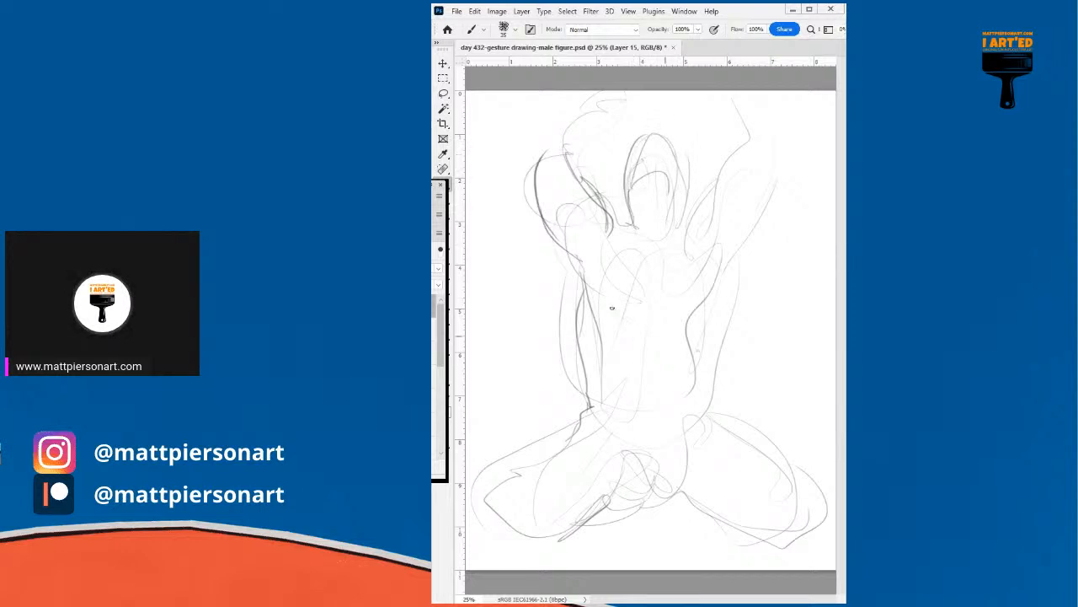
- Add the chest curve, the right side of the waist and the pelvis lines to the kneeling figure
mouse_move(619, 311)
left_mouse_down()
mouse_move(651, 315)
mouse_move(701, 299)
left_mouse_up()
left_click_drag(704, 262, 694, 306)
left_click_drag(717, 365, 715, 426)
left_click_drag(647, 484, 651, 502)
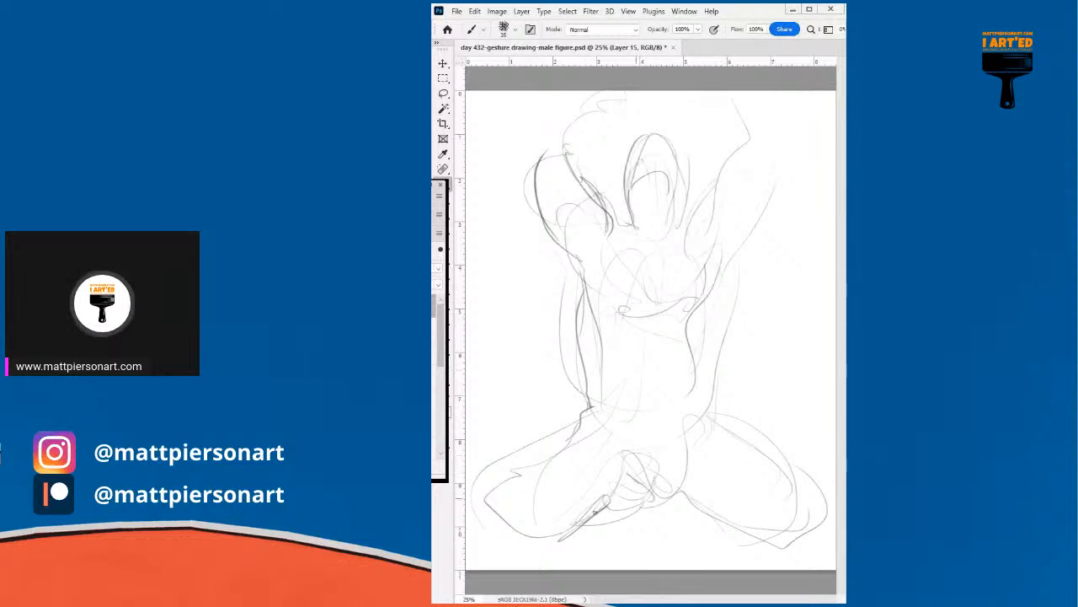
- Redraw the contours of the kneeling figure's thighs and knees with heavier lines
mouse_move(550, 529)
left_mouse_down()
mouse_move(486, 540)
mouse_move(475, 510)
mouse_move(495, 538)
left_mouse_up()
mouse_move(515, 553)
left_mouse_down()
mouse_move(548, 542)
mouse_move(648, 489)
mouse_move(618, 485)
mouse_move(633, 498)
mouse_move(624, 474)
mouse_move(666, 489)
left_mouse_up()
mouse_move(681, 454)
left_mouse_down()
mouse_move(664, 488)
mouse_move(699, 497)
left_mouse_up()
mouse_move(687, 497)
left_mouse_down()
mouse_move(770, 534)
mouse_move(797, 534)
left_mouse_up()
left_click_drag(735, 421, 795, 485)
mouse_move(792, 482)
left_mouse_down()
mouse_move(826, 510)
mouse_move(821, 533)
mouse_move(792, 534)
left_mouse_up()
- Darken the kneeling figure's right hip and the outer contours on both sides of the torso
mouse_move(767, 451)
left_mouse_down()
mouse_move(745, 431)
mouse_move(705, 337)
left_mouse_up()
left_click_drag(706, 257, 703, 367)
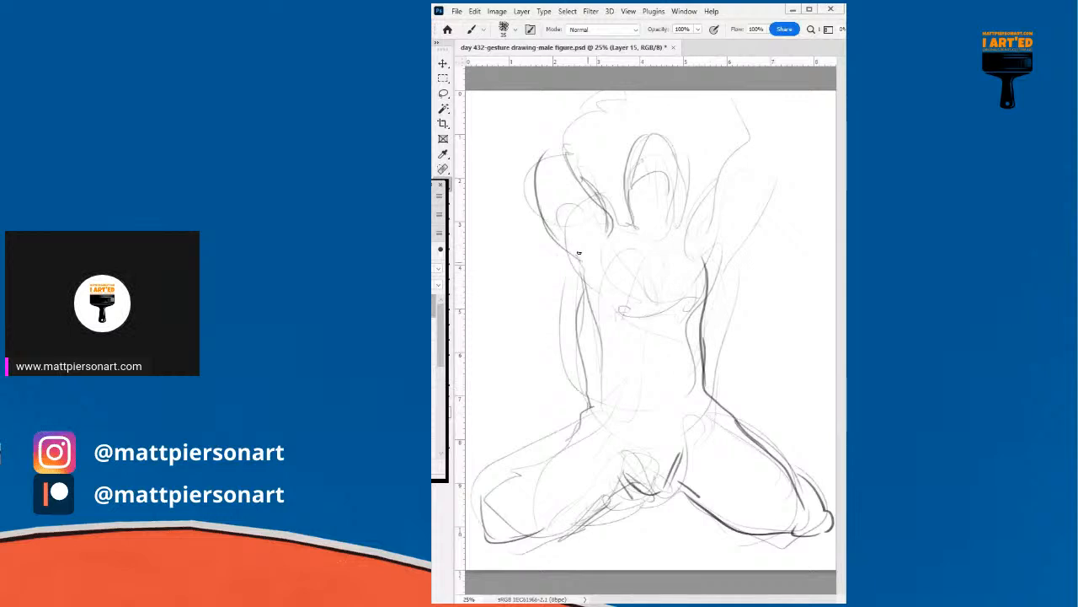
mouse_move(564, 266)
left_mouse_down()
mouse_move(598, 376)
mouse_move(589, 356)
mouse_move(584, 417)
left_mouse_up()
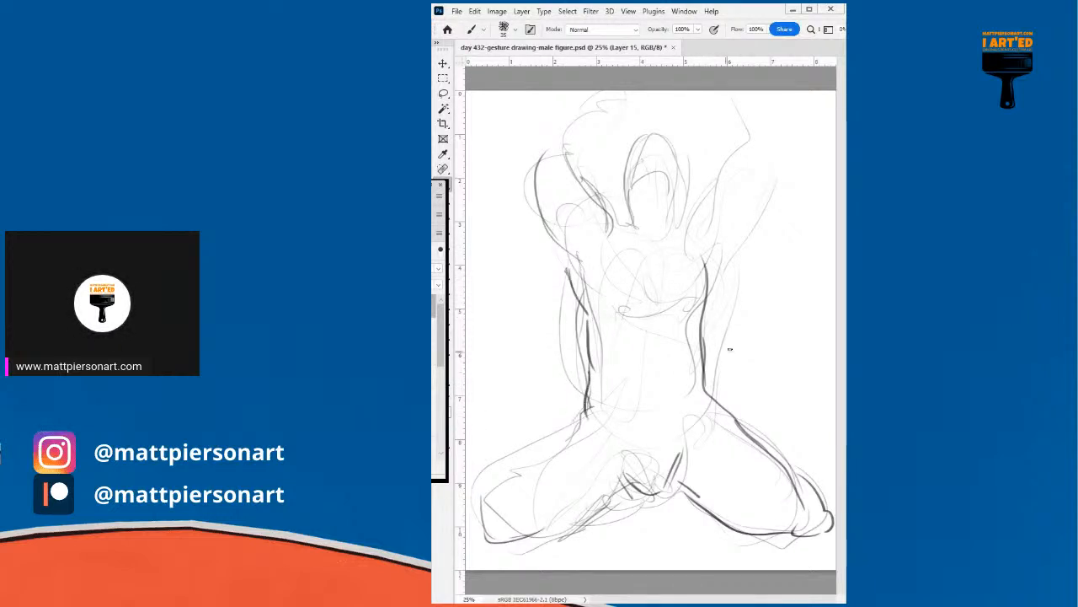
mouse_move(715, 271)
left_mouse_down()
mouse_move(707, 354)
mouse_move(708, 357)
left_mouse_up()
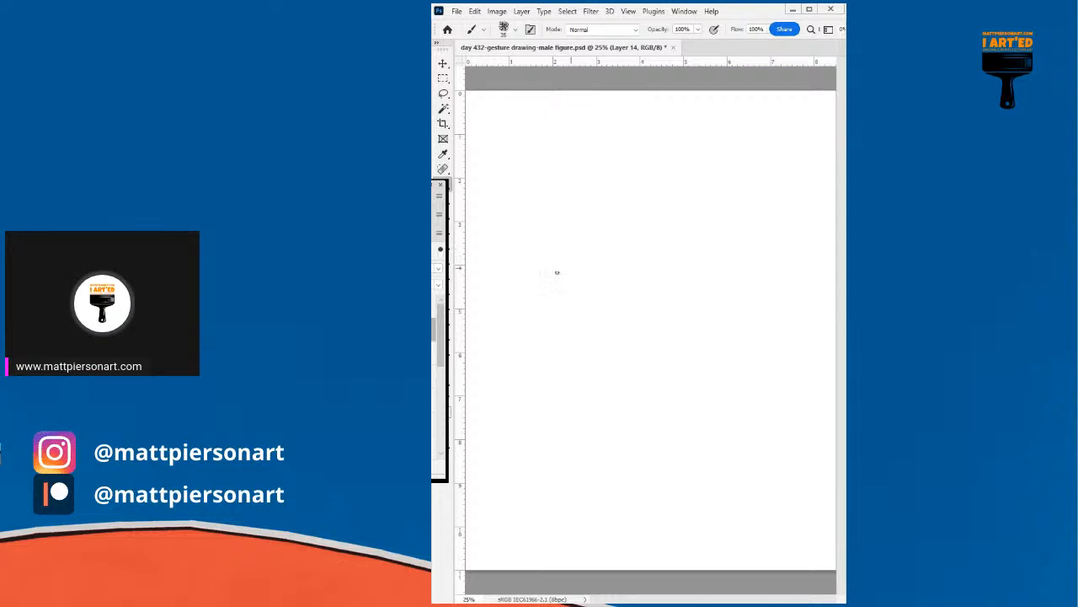
- On blank Layer 14, rough in a horizontal reclining figure with long sweeping gesture lines through the torso
mouse_move(507, 225)
left_mouse_down()
mouse_move(626, 246)
mouse_move(617, 238)
left_mouse_up()
left_click_drag(617, 238, 492, 235)
left_click_drag(604, 264, 544, 237)
mouse_move(543, 236)
left_mouse_down()
mouse_move(615, 264)
mouse_move(611, 252)
mouse_move(573, 294)
left_mouse_up()
mouse_move(608, 257)
left_mouse_down()
mouse_move(600, 324)
mouse_move(679, 357)
left_mouse_up()
left_click_drag(601, 348, 691, 331)
mouse_move(646, 310)
left_mouse_down()
mouse_move(624, 281)
mouse_move(676, 242)
left_mouse_up()
left_click_drag(707, 263, 740, 272)
mouse_move(650, 257)
left_mouse_down()
mouse_move(801, 256)
mouse_move(810, 268)
mouse_move(573, 269)
mouse_move(718, 278)
mouse_move(530, 298)
mouse_move(644, 259)
left_mouse_up()
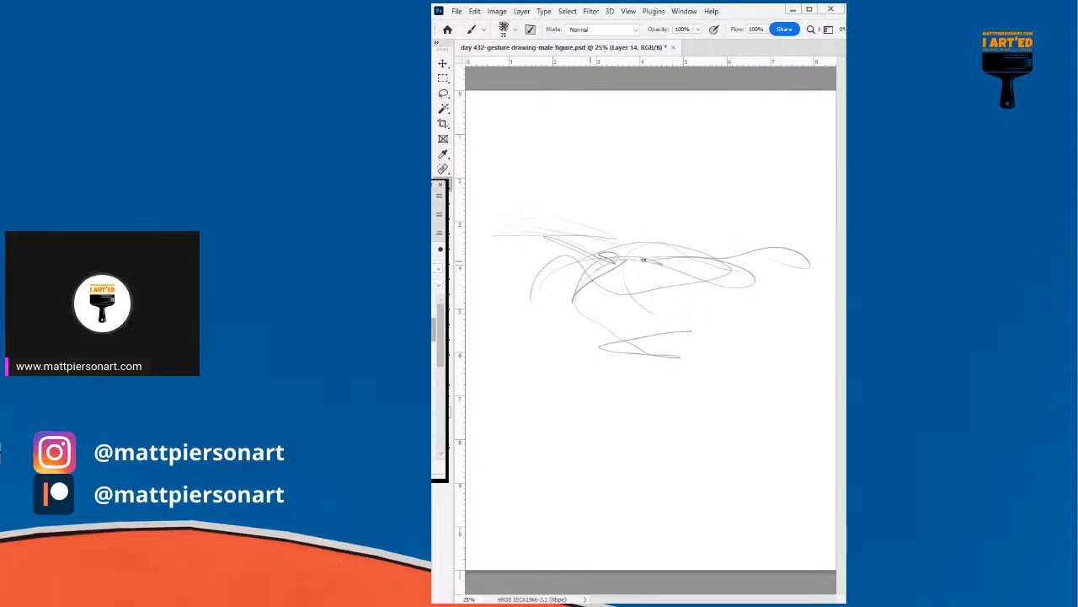
- Build up the reclining figure's barrel-shaped torso and add the angular limbs extending toward the canvas edges
mouse_move(585, 340)
left_mouse_down()
mouse_move(547, 366)
mouse_move(614, 352)
mouse_move(534, 310)
mouse_move(640, 246)
mouse_move(708, 273)
mouse_move(615, 349)
mouse_move(694, 368)
mouse_move(726, 348)
mouse_move(641, 358)
mouse_move(731, 366)
mouse_move(628, 353)
mouse_move(660, 273)
left_mouse_up()
mouse_move(664, 313)
left_mouse_down()
mouse_move(650, 256)
mouse_move(719, 246)
mouse_move(745, 305)
mouse_move(740, 259)
mouse_move(741, 337)
mouse_move(729, 264)
mouse_move(686, 262)
mouse_move(827, 186)
mouse_move(823, 218)
mouse_move(765, 296)
mouse_move(748, 363)
mouse_move(723, 390)
mouse_move(794, 408)
mouse_move(811, 346)
left_mouse_up()
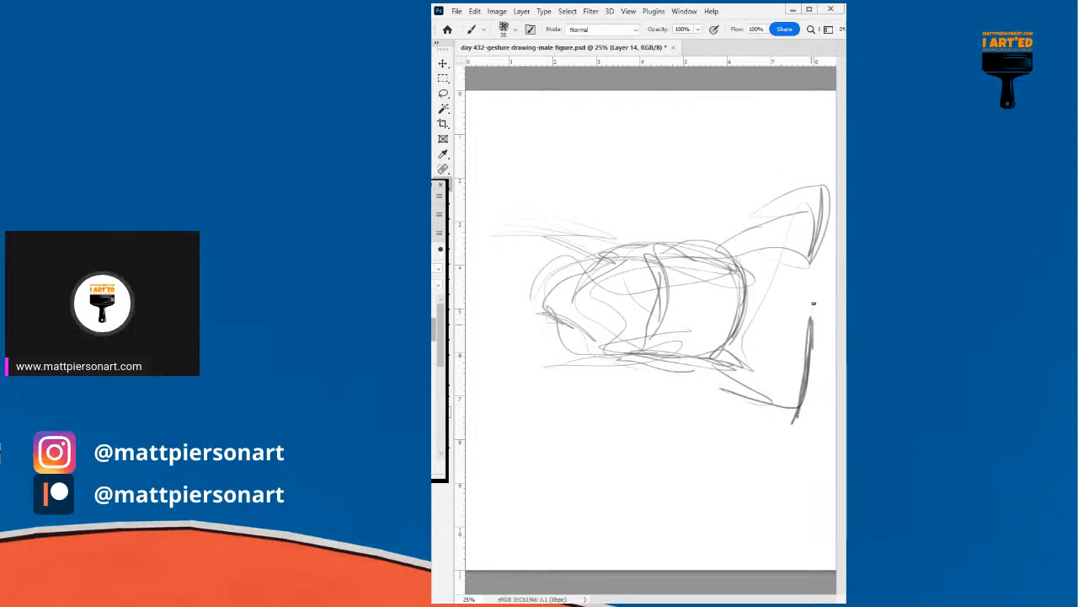
mouse_move(795, 338)
left_mouse_down()
mouse_move(720, 385)
mouse_move(627, 355)
mouse_move(472, 379)
left_mouse_up()
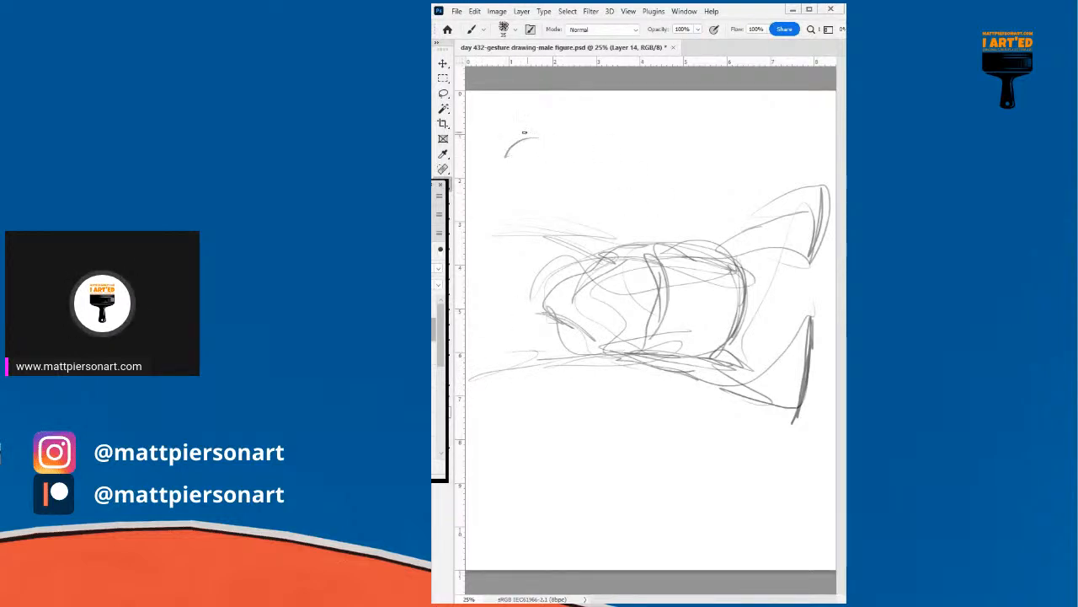
- Draw an elongated study above the reclining figure, with a boxy middle and a wedge form reaching the left canvas edge
left_click_drag(598, 143, 634, 153)
left_click_drag(595, 142, 535, 133)
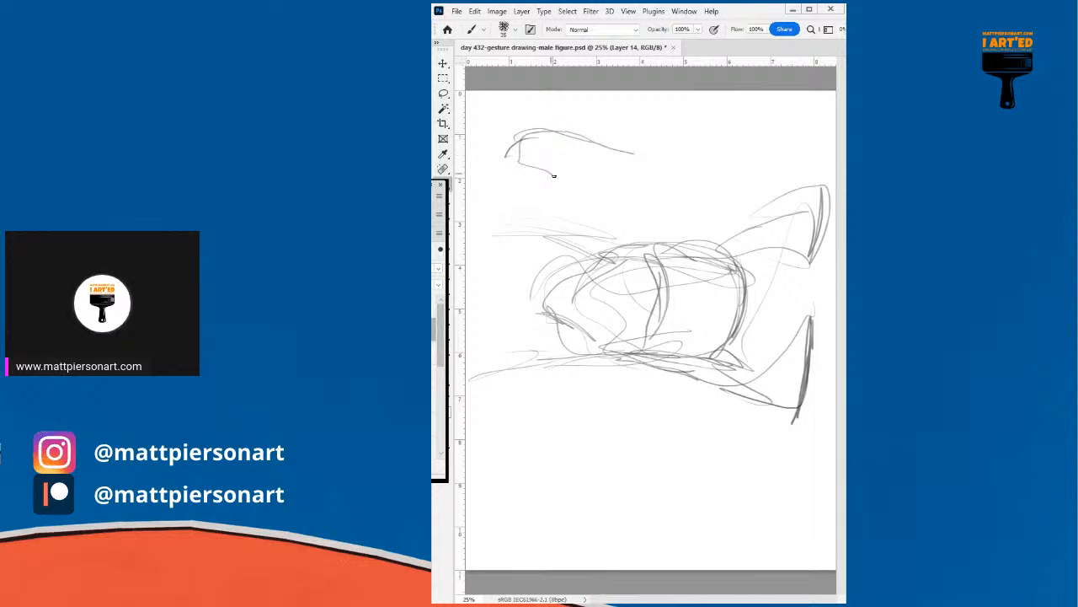
mouse_move(646, 158)
left_mouse_down()
mouse_move(703, 156)
mouse_move(732, 143)
mouse_move(760, 162)
left_mouse_up()
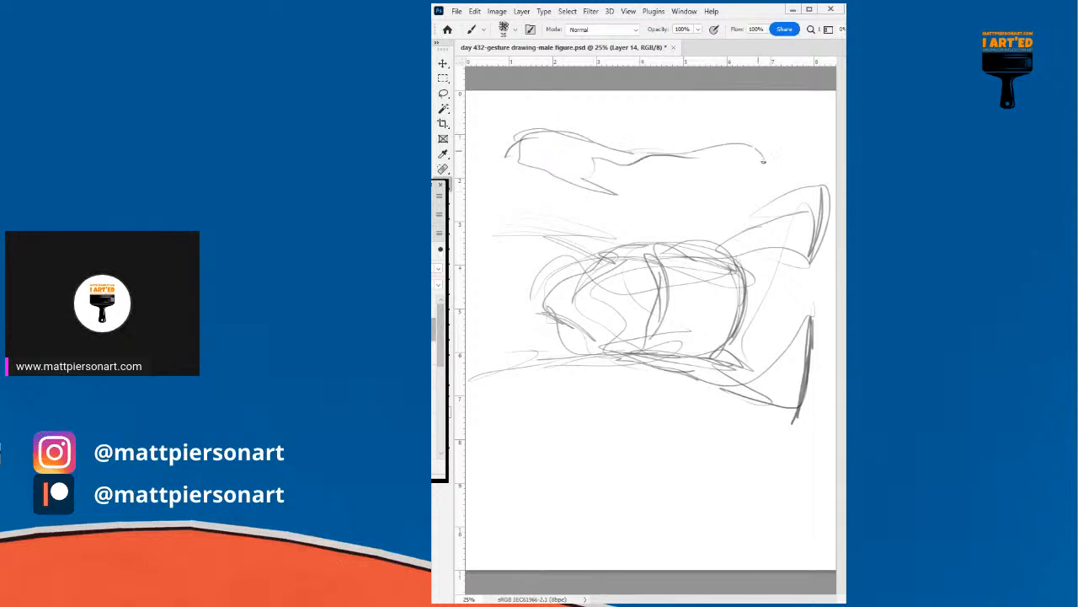
mouse_move(675, 191)
left_mouse_down()
mouse_move(537, 217)
mouse_move(582, 204)
left_mouse_up()
mouse_move(627, 159)
left_mouse_down()
mouse_move(629, 192)
mouse_move(613, 202)
mouse_move(587, 195)
mouse_move(611, 214)
mouse_move(636, 159)
left_mouse_up()
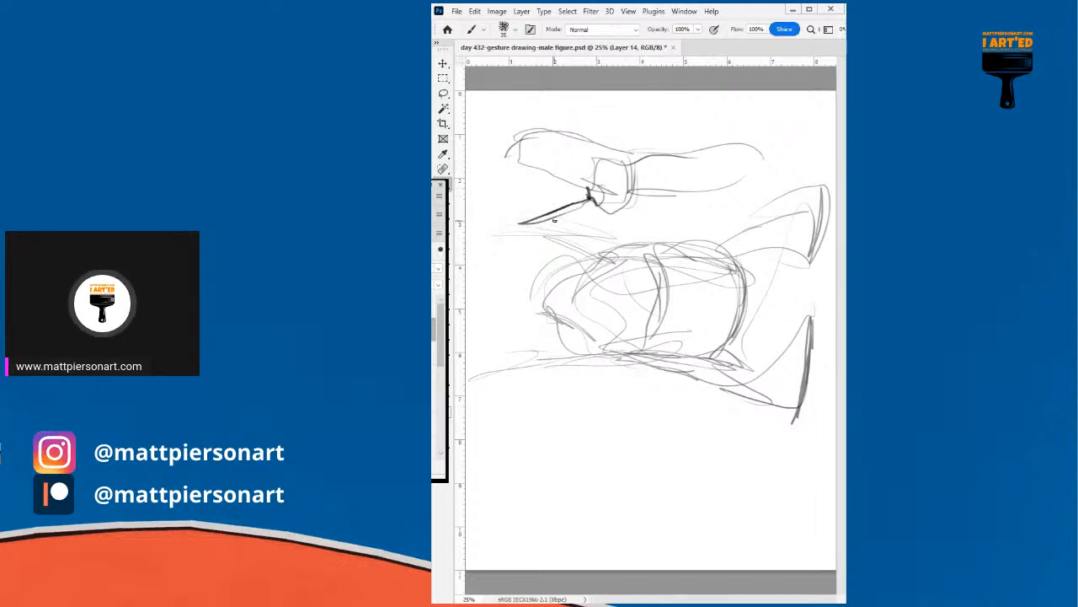
mouse_move(639, 226)
left_mouse_down()
mouse_move(523, 238)
mouse_move(534, 242)
left_mouse_up()
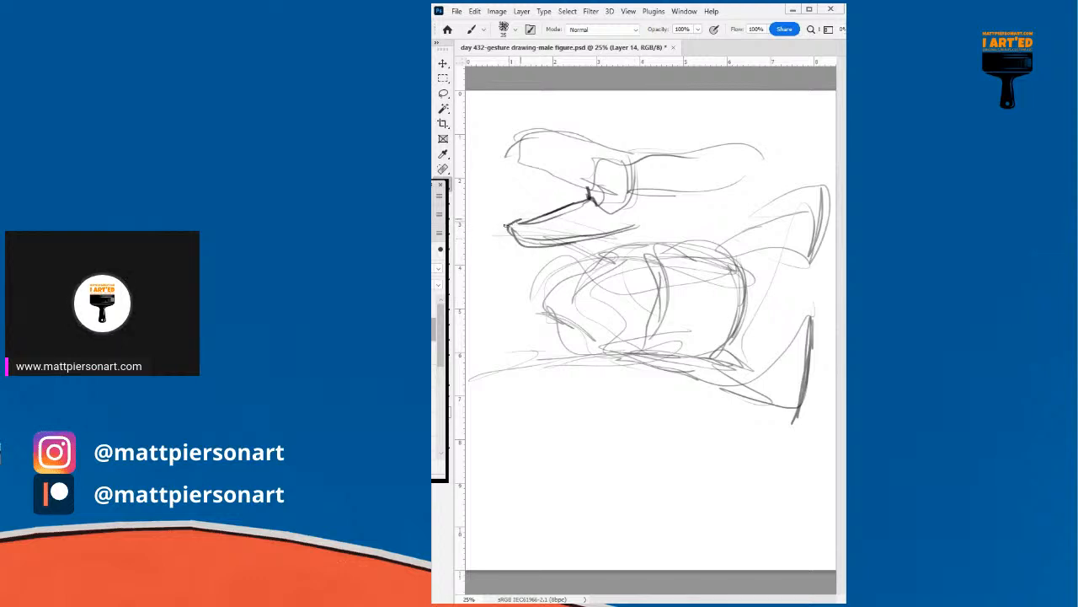
left_click_drag(476, 212, 509, 218)
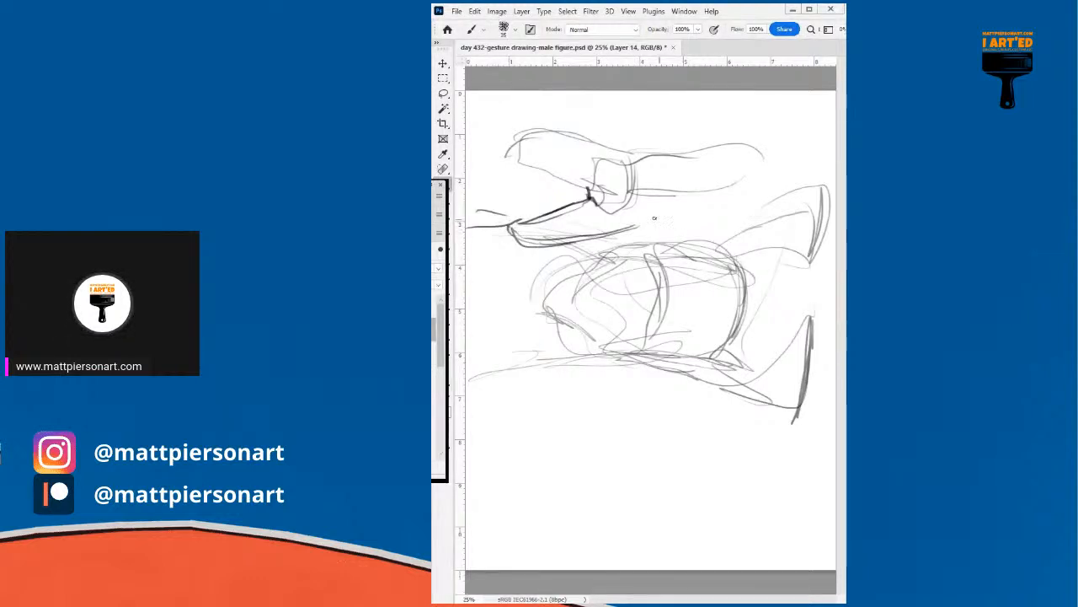
- Draw a horizontal double-headed arrow beneath the reclining figure to mark its direction
left_click_drag(521, 451, 811, 461)
left_click_drag(527, 441, 524, 469)
mouse_move(811, 440)
left_mouse_down()
mouse_move(832, 451)
mouse_move(829, 459)
left_mouse_up()
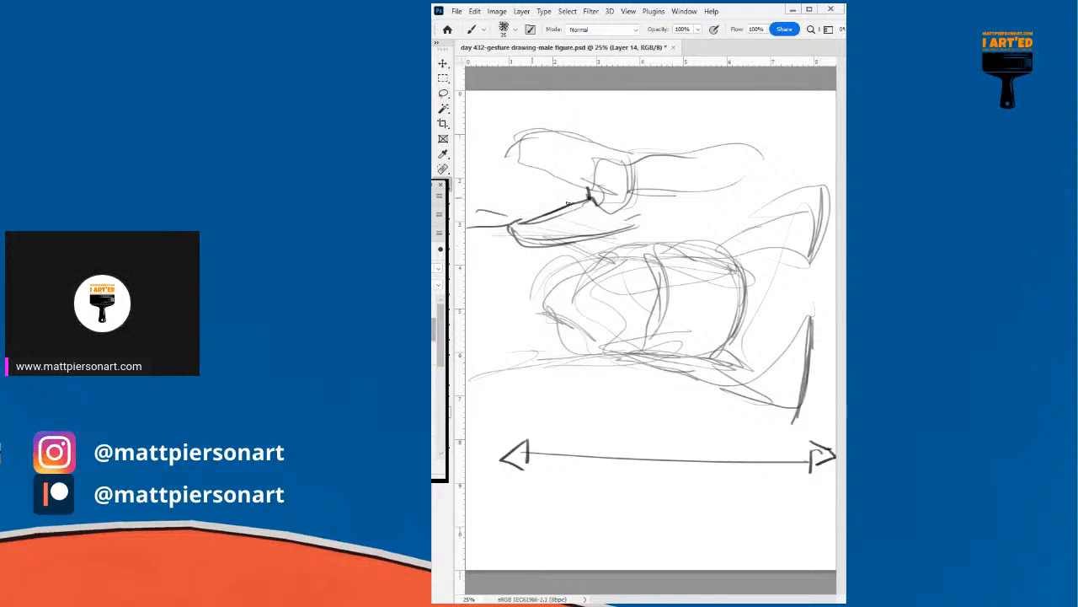
- Switch to blank Layer 13 and lightly sketch a standing figure's head oval, shoulders and tapering torso
key("Delete")
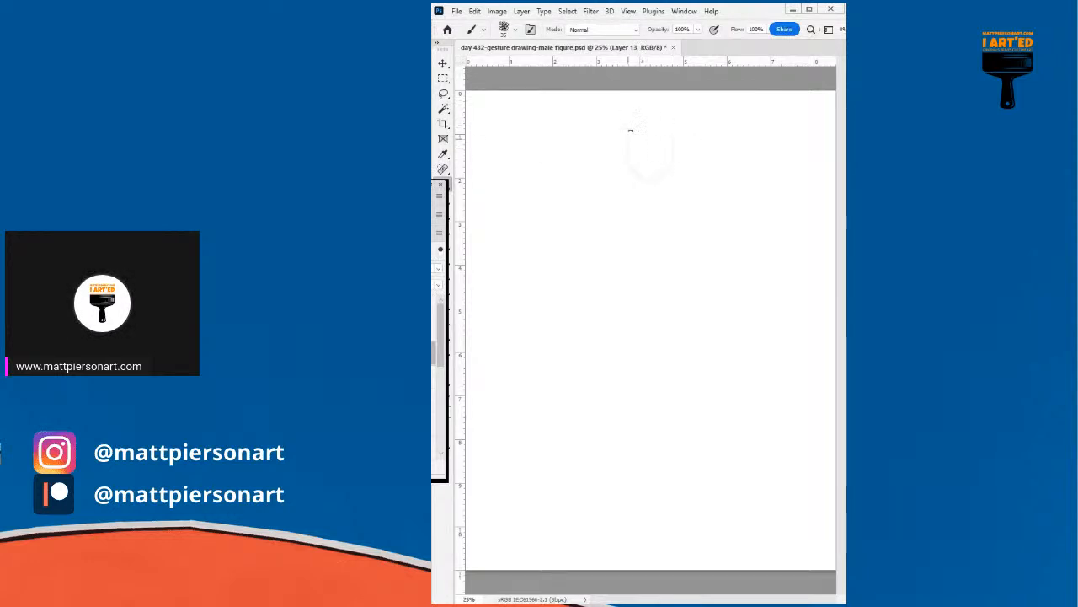
mouse_move(640, 150)
left_mouse_down()
mouse_move(630, 177)
mouse_move(664, 256)
mouse_move(660, 225)
mouse_move(673, 321)
left_mouse_up()
mouse_move(668, 371)
left_mouse_down()
mouse_move(584, 228)
mouse_move(632, 329)
left_mouse_up()
left_click_drag(590, 223, 637, 334)
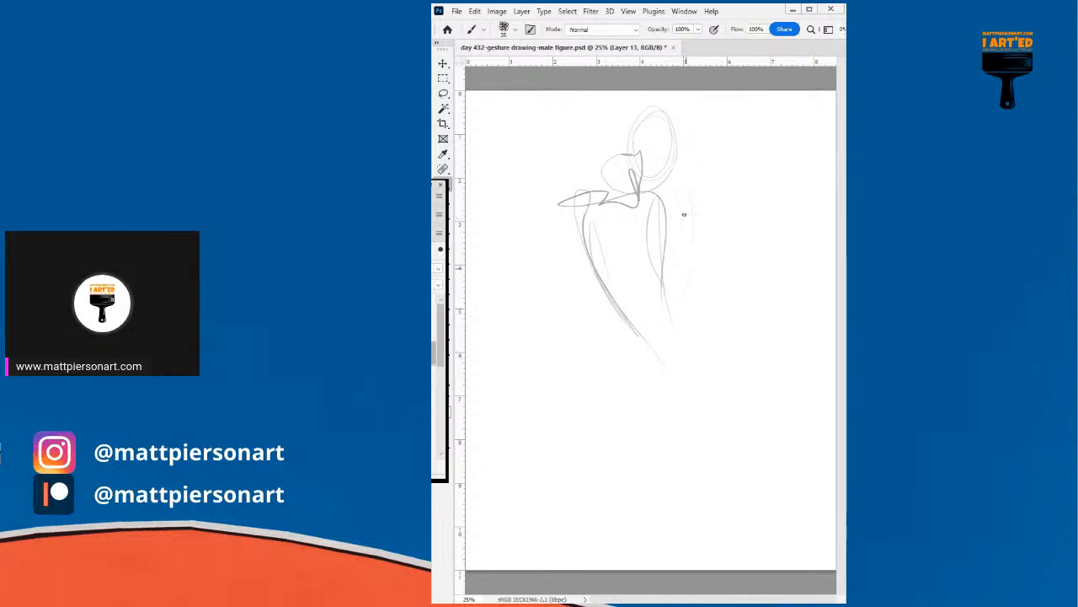
- Block in the standing figure's hips and both thighs with loose strokes
mouse_move(613, 324)
left_mouse_down()
mouse_move(678, 347)
mouse_move(636, 330)
mouse_move(627, 365)
mouse_move(610, 339)
mouse_move(593, 404)
left_mouse_up()
left_click_drag(667, 357, 630, 470)
left_click_drag(620, 472, 595, 433)
left_click_drag(600, 377, 597, 449)
left_click_drag(654, 394, 615, 449)
left_click_drag(676, 352, 691, 421)
mouse_move(715, 312)
left_mouse_down()
mouse_move(734, 444)
mouse_move(699, 437)
left_mouse_up()
mouse_move(702, 435)
left_mouse_down()
mouse_move(682, 340)
mouse_move(603, 246)
left_mouse_up()
- Draw the standing figure's left-side arm and hand gripping a long staff
mouse_move(616, 318)
left_mouse_down()
mouse_move(596, 179)
mouse_move(576, 221)
left_mouse_up()
mouse_move(600, 173)
left_mouse_down()
mouse_move(607, 208)
mouse_move(570, 211)
mouse_move(604, 178)
mouse_move(601, 227)
mouse_move(570, 277)
mouse_move(569, 224)
mouse_move(567, 272)
mouse_move(588, 252)
mouse_move(574, 286)
mouse_move(547, 289)
mouse_move(559, 270)
mouse_move(533, 366)
left_mouse_up()
mouse_move(572, 300)
left_mouse_down()
mouse_move(548, 383)
mouse_move(558, 269)
mouse_move(554, 319)
mouse_move(573, 305)
mouse_move(574, 328)
mouse_move(552, 326)
mouse_move(556, 318)
mouse_move(536, 350)
mouse_move(564, 363)
mouse_move(530, 353)
mouse_move(533, 508)
left_mouse_up()
- Draw the standing figure's right-side shoulder, upper arm, forearm and hand with angular strokes
left_click_drag(671, 187, 687, 195)
mouse_move(672, 177)
left_mouse_down()
mouse_move(595, 176)
mouse_move(632, 180)
mouse_move(616, 171)
mouse_move(645, 167)
mouse_move(701, 192)
mouse_move(755, 317)
left_mouse_up()
mouse_move(696, 243)
left_mouse_down()
mouse_move(709, 280)
mouse_move(729, 271)
left_mouse_up()
mouse_move(726, 238)
left_mouse_down()
mouse_move(730, 270)
mouse_move(765, 303)
left_mouse_up()
left_click_drag(765, 304, 752, 360)
left_click_drag(716, 296, 763, 360)
mouse_move(765, 286)
left_mouse_down()
mouse_move(766, 346)
mouse_move(726, 398)
left_mouse_up()
- Strengthen the standing figure's torso sides, waistline and thighs with darker contour strokes
mouse_move(689, 318)
left_mouse_down()
mouse_move(712, 415)
mouse_move(695, 285)
mouse_move(700, 223)
mouse_move(684, 247)
left_mouse_up()
left_click_drag(587, 213, 614, 327)
mouse_move(609, 251)
left_mouse_down()
mouse_move(615, 329)
mouse_move(686, 371)
left_mouse_up()
left_click_drag(654, 361, 615, 481)
left_click_drag(618, 331, 585, 448)
mouse_move(609, 460)
left_mouse_down()
mouse_move(637, 447)
mouse_move(697, 371)
left_mouse_up()
left_click_drag(693, 368, 706, 401)
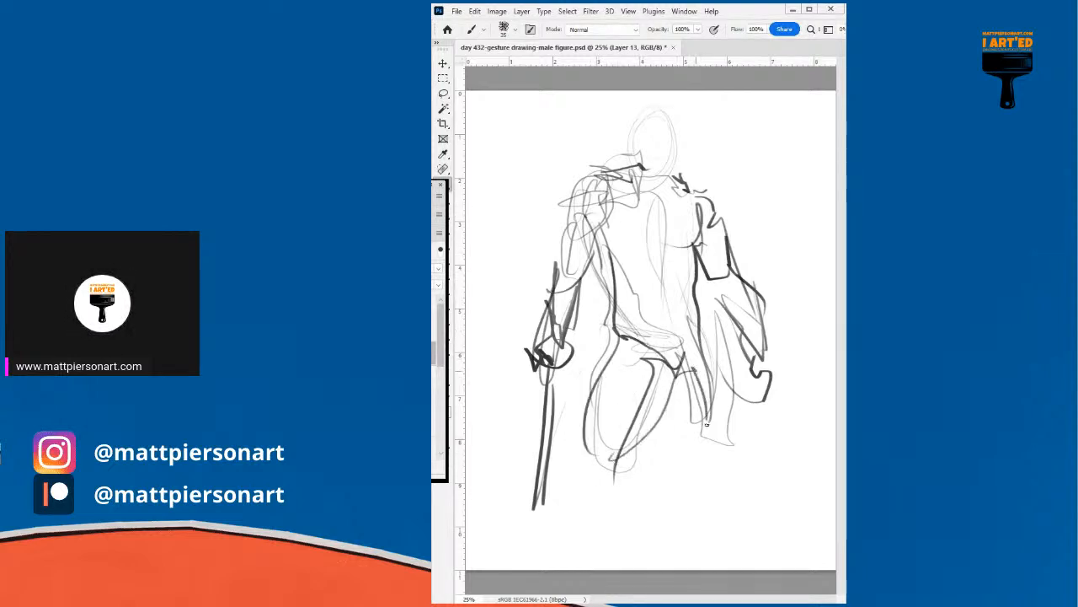
- Finish the contours of the standing figure's knees and draw both lower legs beneath them
mouse_move(683, 355)
left_mouse_down()
mouse_move(734, 388)
mouse_move(716, 468)
mouse_move(684, 386)
mouse_move(696, 440)
left_mouse_up()
left_click_drag(588, 444, 601, 471)
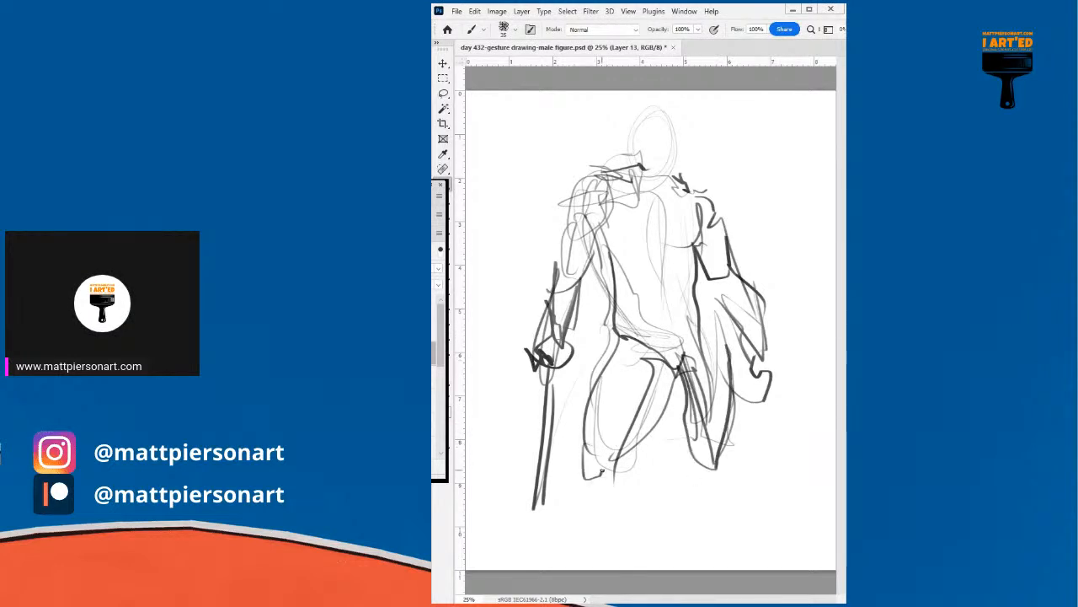
mouse_move(697, 429)
left_mouse_down()
mouse_move(695, 456)
mouse_move(706, 462)
mouse_move(678, 502)
left_mouse_up()
left_click_drag(725, 462, 703, 533)
left_click_drag(689, 477, 694, 528)
mouse_move(605, 459)
left_mouse_down()
mouse_move(588, 492)
mouse_move(619, 492)
mouse_move(640, 522)
left_mouse_up()
left_click_drag(585, 502, 599, 550)
left_click_drag(650, 386, 620, 546)
- Add facial guide lines and a stronger outline to the standing figure's head
mouse_move(646, 149)
left_mouse_down()
mouse_move(634, 165)
mouse_move(647, 174)
left_mouse_up()
mouse_move(640, 111)
left_mouse_down()
mouse_move(630, 187)
mouse_move(642, 108)
left_mouse_up()
mouse_move(641, 148)
left_mouse_down()
mouse_move(675, 155)
mouse_move(642, 185)
left_mouse_up()
mouse_move(637, 123)
left_mouse_down()
mouse_move(644, 187)
mouse_move(677, 116)
left_mouse_up()
mouse_move(645, 184)
left_mouse_down()
mouse_move(674, 164)
mouse_move(647, 104)
left_mouse_up()
left_click_drag(648, 103, 673, 123)
mouse_move(633, 148)
left_mouse_down()
mouse_move(679, 139)
mouse_move(632, 160)
mouse_move(680, 154)
mouse_move(658, 187)
left_mouse_up()
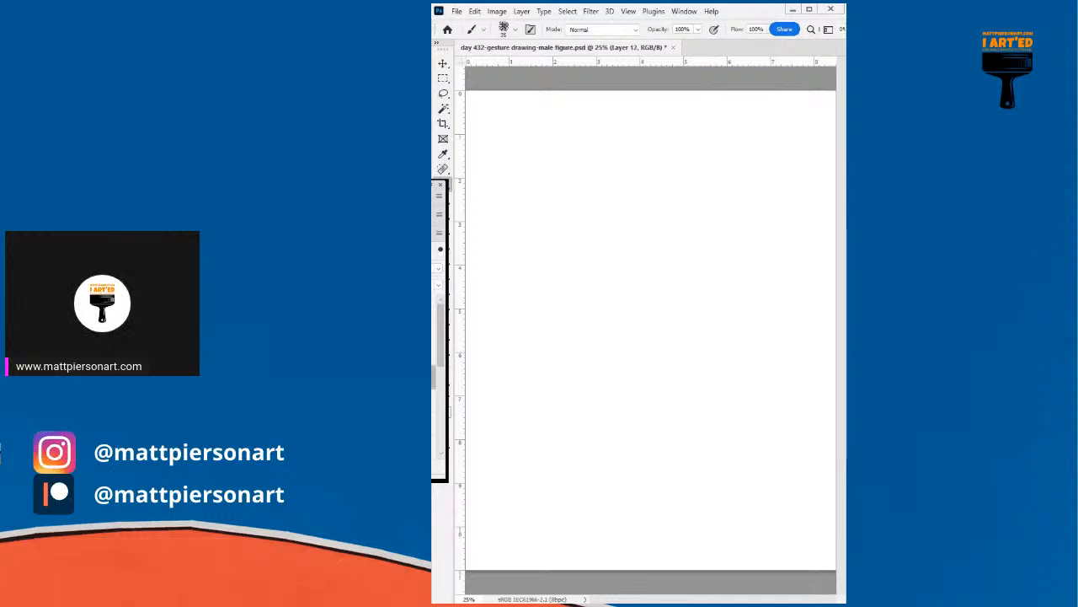
- On blank Layer 12, sketch a curled-up figure lying on its back, starting with the raised foot, bent legs and hips
left_click_drag(511, 290, 549, 245)
mouse_move(497, 204)
left_mouse_down()
mouse_move(543, 250)
mouse_move(592, 244)
left_mouse_up()
mouse_move(539, 239)
left_mouse_down()
mouse_move(598, 224)
mouse_move(612, 420)
mouse_move(590, 294)
mouse_move(641, 441)
mouse_move(741, 402)
left_mouse_up()
left_click_drag(636, 445, 747, 439)
left_click_drag(805, 415, 660, 373)
- Add the curled figure's back, head and arms, and reinforce its legs and outer silhouette with darker lines
mouse_move(760, 351)
left_mouse_down()
mouse_move(653, 362)
mouse_move(773, 318)
mouse_move(693, 256)
mouse_move(762, 294)
left_mouse_up()
mouse_move(700, 257)
left_mouse_down()
mouse_move(752, 238)
mouse_move(773, 258)
mouse_move(755, 280)
mouse_move(771, 312)
mouse_move(680, 303)
mouse_move(777, 386)
mouse_move(760, 412)
mouse_move(642, 460)
mouse_move(640, 224)
mouse_move(463, 249)
mouse_move(615, 285)
mouse_move(548, 395)
mouse_move(628, 366)
mouse_move(648, 370)
mouse_move(657, 438)
mouse_move(639, 479)
mouse_move(725, 286)
mouse_move(818, 278)
mouse_move(835, 299)
mouse_move(746, 253)
mouse_move(496, 243)
mouse_move(526, 272)
mouse_move(494, 181)
mouse_move(503, 261)
mouse_move(540, 285)
mouse_move(642, 276)
mouse_move(654, 252)
mouse_move(598, 278)
left_mouse_up()
mouse_move(555, 247)
left_mouse_down()
mouse_move(644, 231)
mouse_move(640, 341)
mouse_move(622, 428)
mouse_move(654, 353)
mouse_move(694, 347)
mouse_move(653, 384)
mouse_move(627, 476)
mouse_move(532, 461)
mouse_move(751, 472)
mouse_move(624, 306)
left_mouse_up()
mouse_move(494, 282)
left_mouse_down()
mouse_move(599, 268)
mouse_move(497, 263)
mouse_move(559, 269)
mouse_move(472, 245)
mouse_move(489, 190)
mouse_move(484, 202)
mouse_move(520, 227)
mouse_move(520, 258)
mouse_move(549, 241)
mouse_move(670, 261)
mouse_move(631, 383)
mouse_move(663, 375)
left_mouse_up()
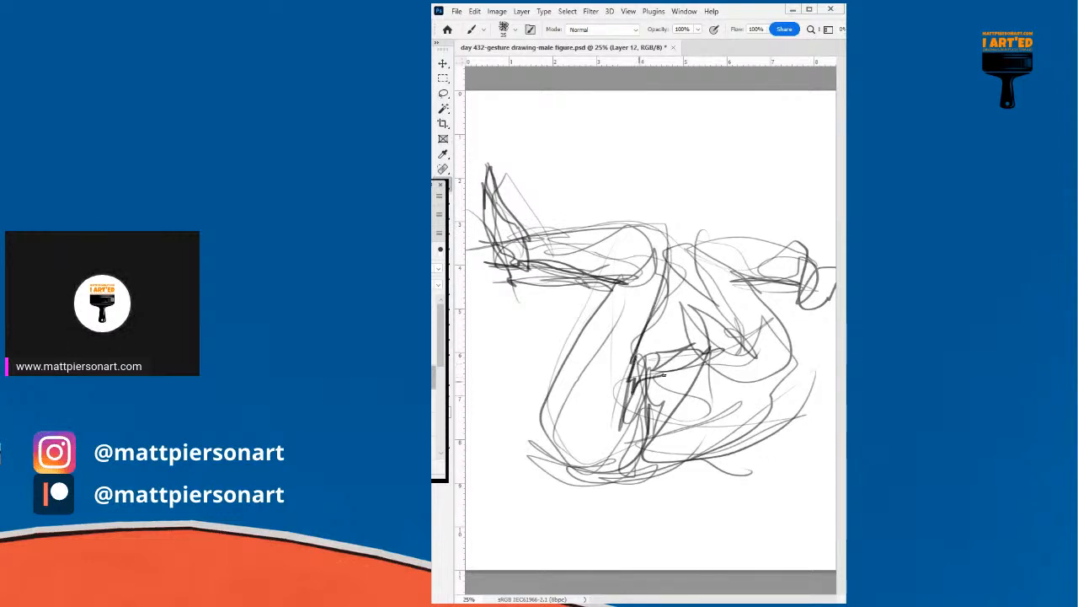
mouse_move(684, 313)
left_mouse_down()
mouse_move(653, 268)
mouse_move(712, 286)
mouse_move(753, 321)
mouse_move(777, 376)
mouse_move(754, 317)
left_mouse_up()
mouse_move(729, 261)
left_mouse_down()
mouse_move(798, 282)
mouse_move(727, 268)
mouse_move(791, 329)
mouse_move(790, 396)
mouse_move(773, 429)
mouse_move(721, 463)
mouse_move(661, 480)
mouse_move(531, 476)
mouse_move(516, 437)
mouse_move(613, 293)
mouse_move(592, 310)
mouse_move(573, 293)
mouse_move(486, 292)
mouse_move(482, 243)
mouse_move(661, 240)
left_mouse_up()
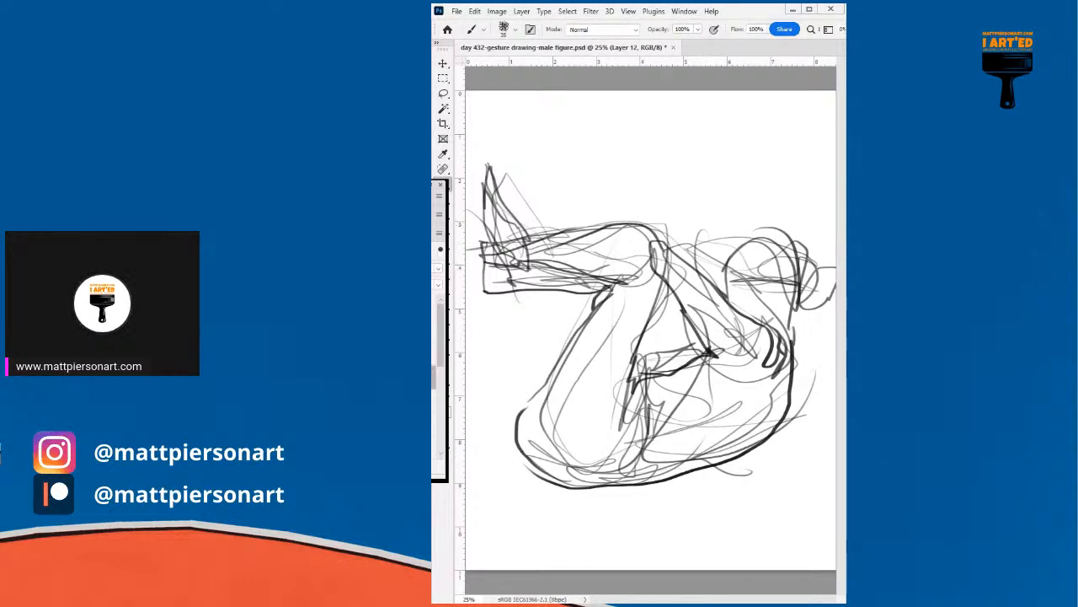
- Switch to Layer 11 and sketch a figure seated in a high-backed chair, including the head and brow line
left_click(433, 401)
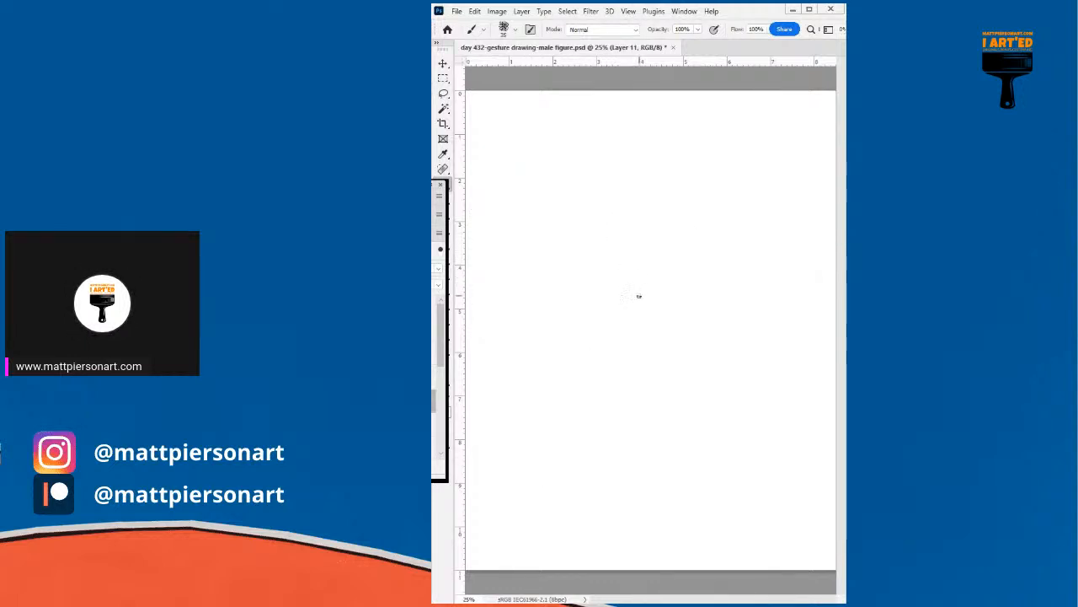
mouse_move(626, 246)
left_mouse_down()
mouse_move(679, 253)
mouse_move(653, 304)
mouse_move(592, 258)
mouse_move(665, 410)
mouse_move(658, 380)
mouse_move(679, 301)
mouse_move(662, 395)
mouse_move(622, 299)
mouse_move(672, 312)
mouse_move(665, 384)
mouse_move(637, 318)
mouse_move(618, 407)
mouse_move(664, 333)
mouse_move(615, 364)
mouse_move(590, 263)
mouse_move(597, 216)
mouse_move(719, 193)
mouse_move(636, 218)
mouse_move(717, 283)
mouse_move(692, 348)
mouse_move(735, 261)
mouse_move(653, 384)
mouse_move(577, 318)
mouse_move(557, 231)
mouse_move(594, 354)
mouse_move(685, 398)
mouse_move(722, 407)
mouse_move(734, 339)
mouse_move(674, 392)
mouse_move(765, 313)
mouse_move(748, 570)
mouse_move(727, 472)
mouse_move(642, 449)
mouse_move(609, 548)
mouse_move(581, 514)
mouse_move(584, 418)
mouse_move(657, 417)
mouse_move(608, 349)
mouse_move(604, 381)
mouse_move(598, 295)
left_mouse_up()
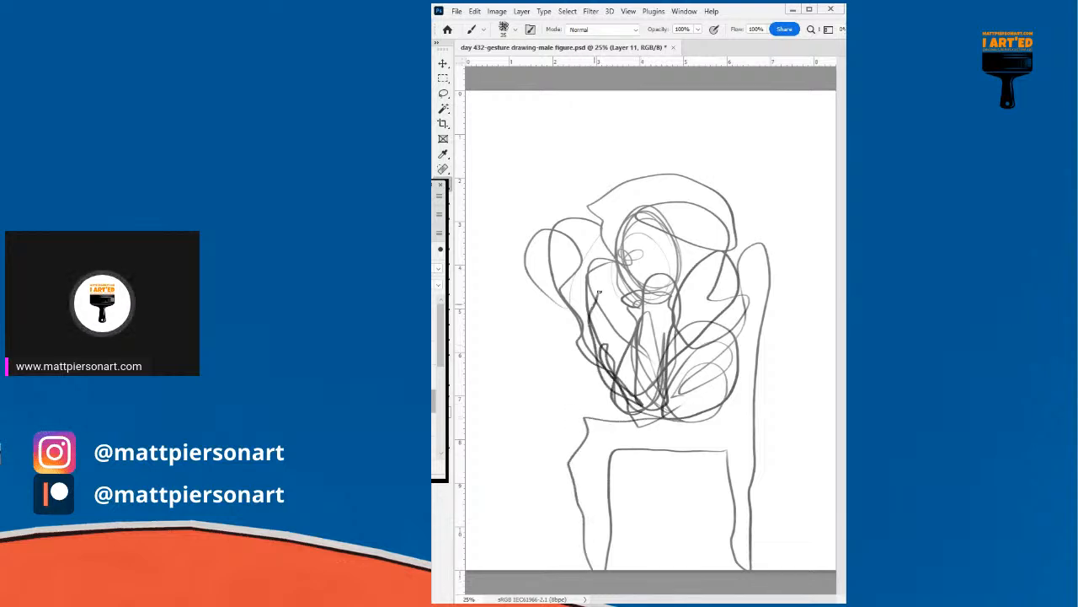
mouse_move(613, 258)
left_mouse_down()
mouse_move(615, 289)
mouse_move(677, 265)
left_mouse_up()
mouse_move(622, 235)
left_mouse_down()
mouse_move(625, 276)
mouse_move(675, 265)
mouse_move(650, 218)
mouse_move(624, 272)
mouse_move(677, 256)
left_mouse_up()
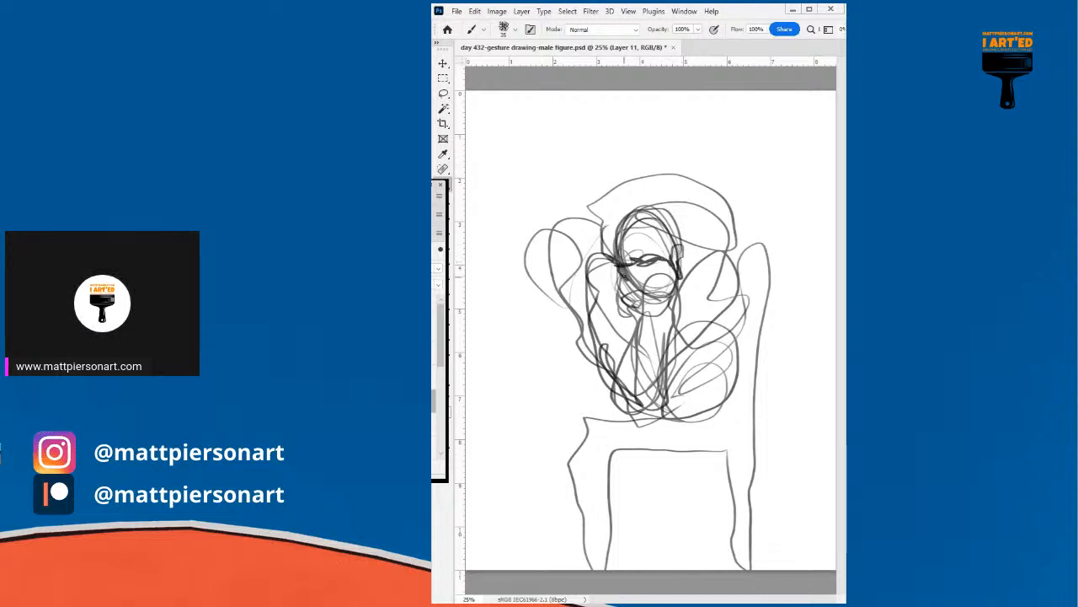
- Darken the seated figure's lower face, head outline, arms and torso with heavier strokes
mouse_move(627, 278)
left_mouse_down()
mouse_move(664, 319)
mouse_move(650, 292)
mouse_move(678, 310)
mouse_move(675, 383)
left_mouse_up()
left_click_drag(649, 323, 623, 381)
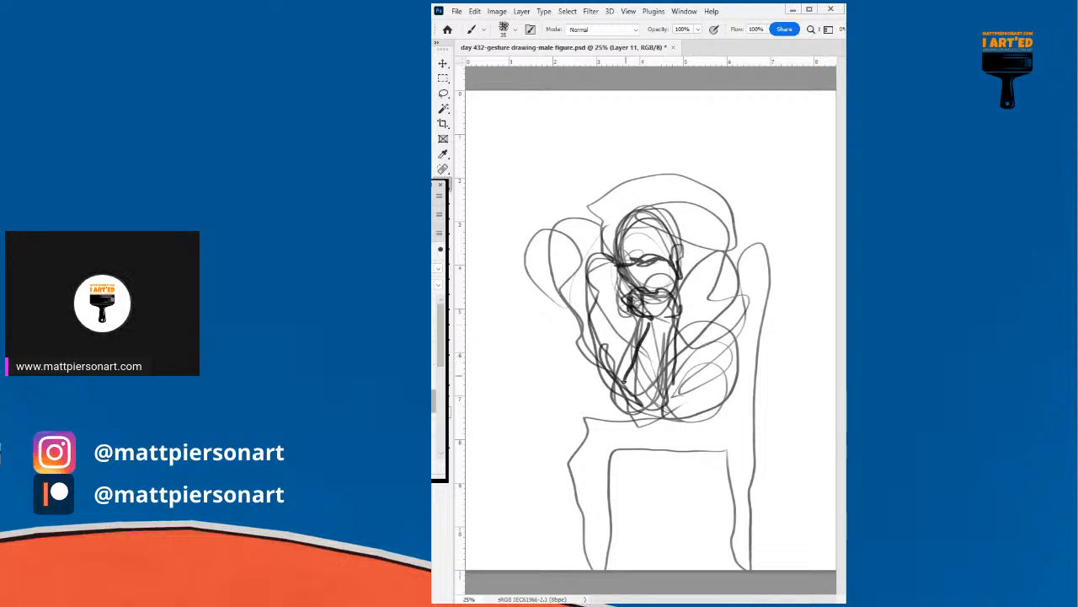
left_click_drag(675, 332, 653, 403)
mouse_move(652, 349)
left_mouse_down()
mouse_move(622, 410)
mouse_move(639, 355)
mouse_move(609, 260)
mouse_move(589, 326)
mouse_move(603, 367)
mouse_move(587, 291)
mouse_move(616, 388)
mouse_move(642, 370)
left_mouse_up()
mouse_move(610, 260)
left_mouse_down()
mouse_move(564, 244)
mouse_move(555, 265)
mouse_move(601, 251)
mouse_move(607, 263)
mouse_move(605, 233)
mouse_move(625, 222)
mouse_move(610, 223)
mouse_move(664, 212)
mouse_move(674, 229)
mouse_move(659, 209)
mouse_move(691, 278)
left_mouse_up()
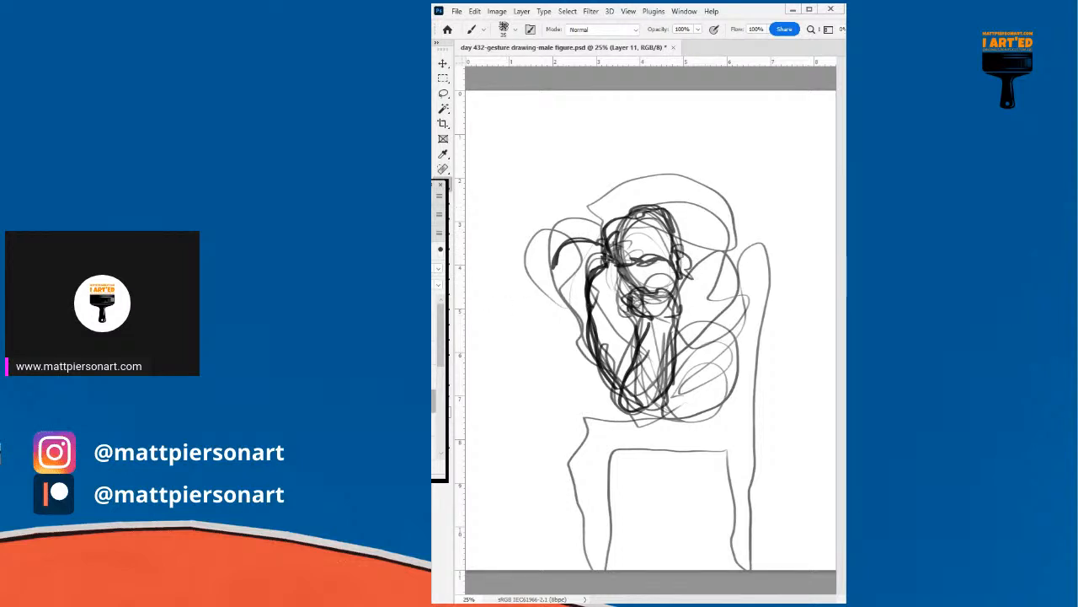
- Switch to blank Layer 10 and sketch a new figure's tilted, boxy head and neck line near the upper edge of the canvas
left_click(434, 424)
left_click_drag(440, 355, 440, 397)
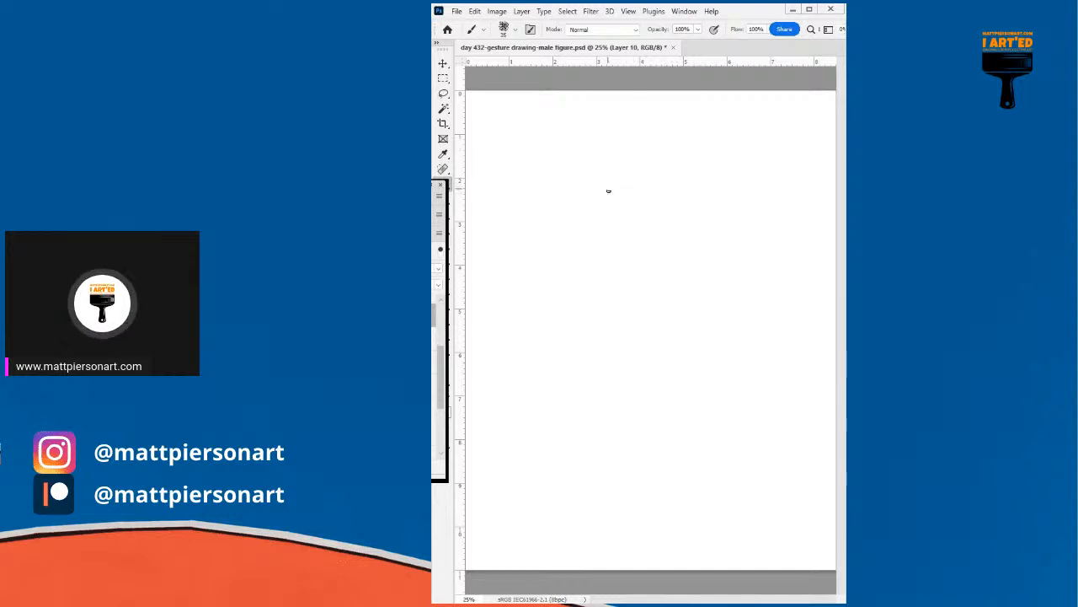
left_click_drag(604, 150, 620, 207)
left_click_drag(601, 135, 622, 203)
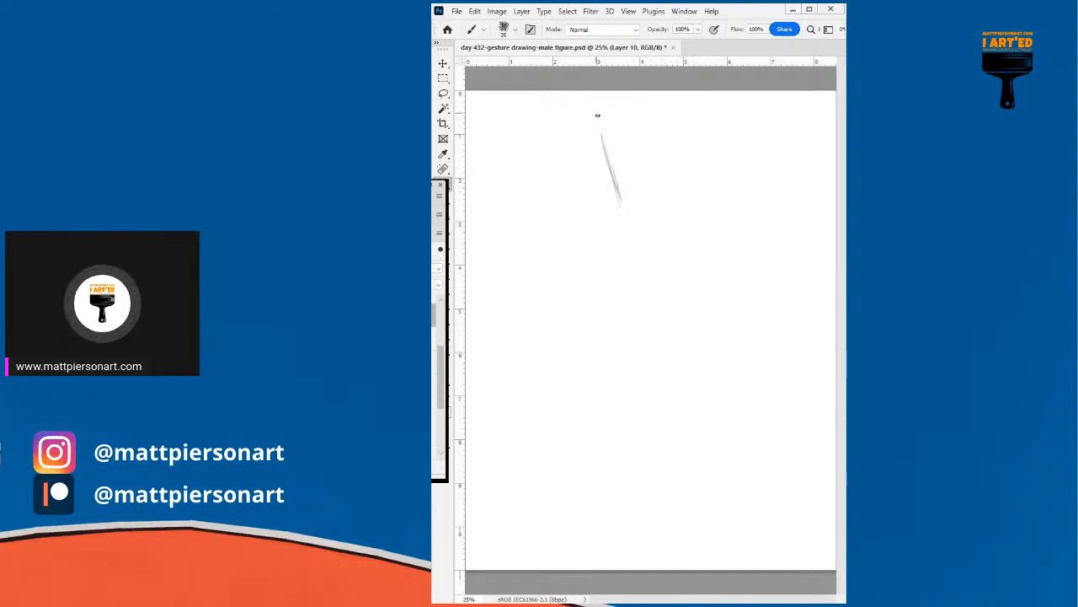
mouse_move(580, 123)
left_mouse_down()
mouse_move(622, 123)
mouse_move(629, 112)
left_mouse_up()
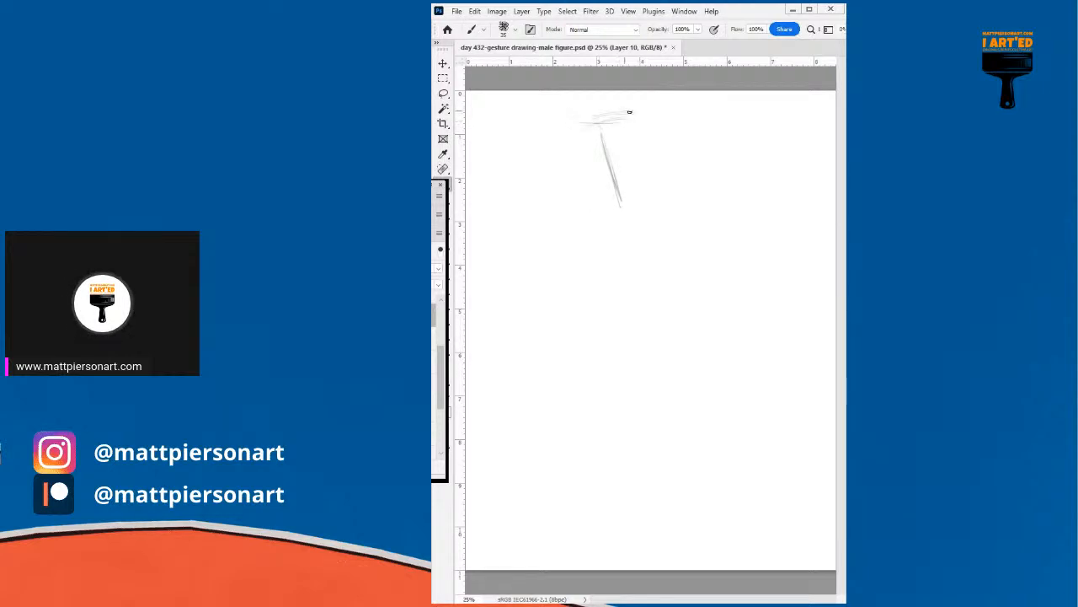
mouse_move(623, 191)
left_mouse_down()
mouse_move(659, 179)
mouse_move(647, 111)
mouse_move(661, 162)
left_mouse_up()
left_click_drag(594, 136, 617, 198)
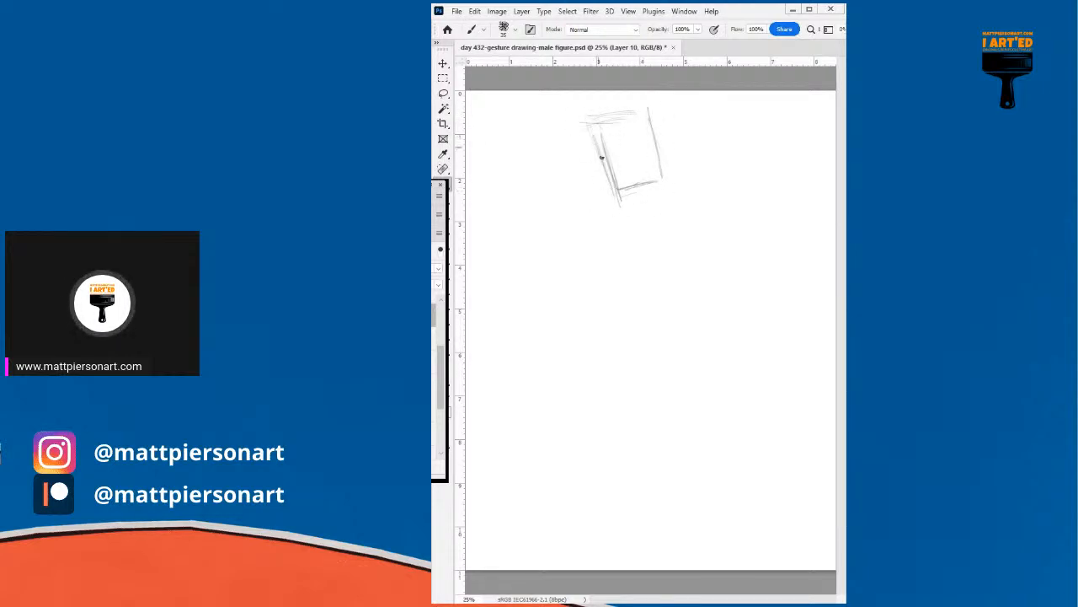
left_click_drag(588, 126, 610, 185)
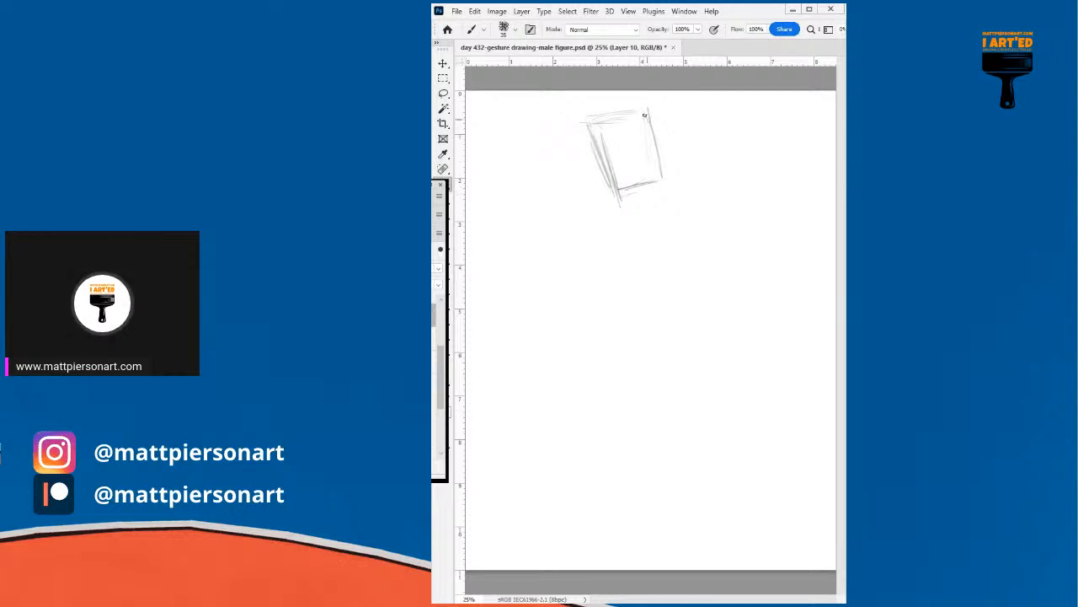
mouse_move(648, 118)
left_mouse_down()
mouse_move(659, 152)
mouse_move(648, 213)
left_mouse_up()
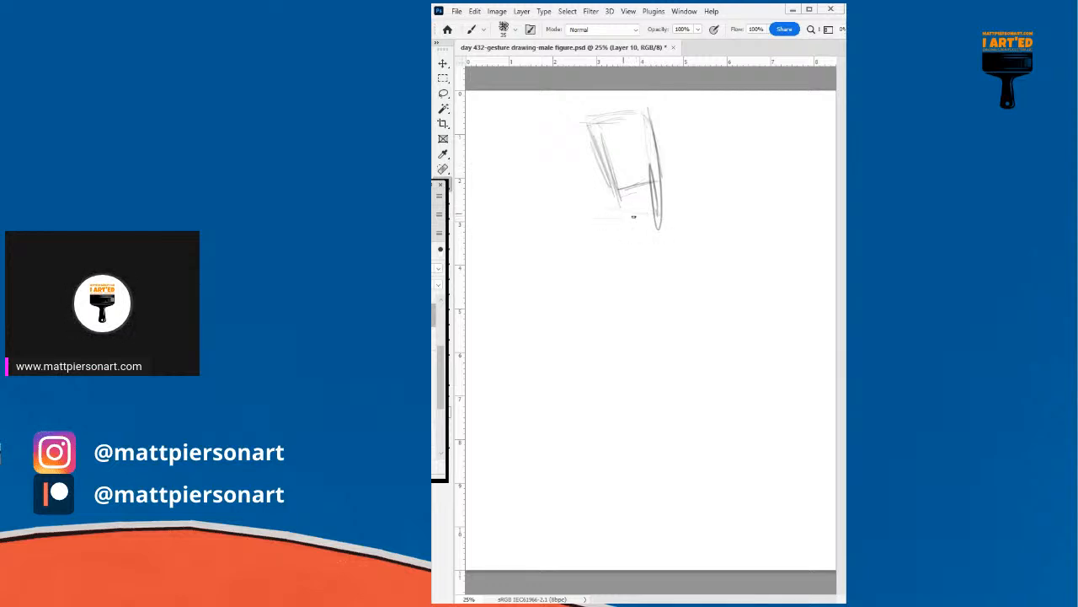
- Sketch the slanted shoulder line, a long oval ribcage, the torso's side lines and a wide oval for the hips
left_click_drag(574, 229, 738, 202)
mouse_move(590, 222)
left_mouse_down()
mouse_move(738, 202)
mouse_move(597, 221)
left_mouse_up()
left_click_drag(598, 221, 738, 193)
mouse_move(600, 198)
left_mouse_down()
mouse_move(647, 220)
mouse_move(716, 195)
mouse_move(742, 378)
mouse_move(719, 388)
left_mouse_up()
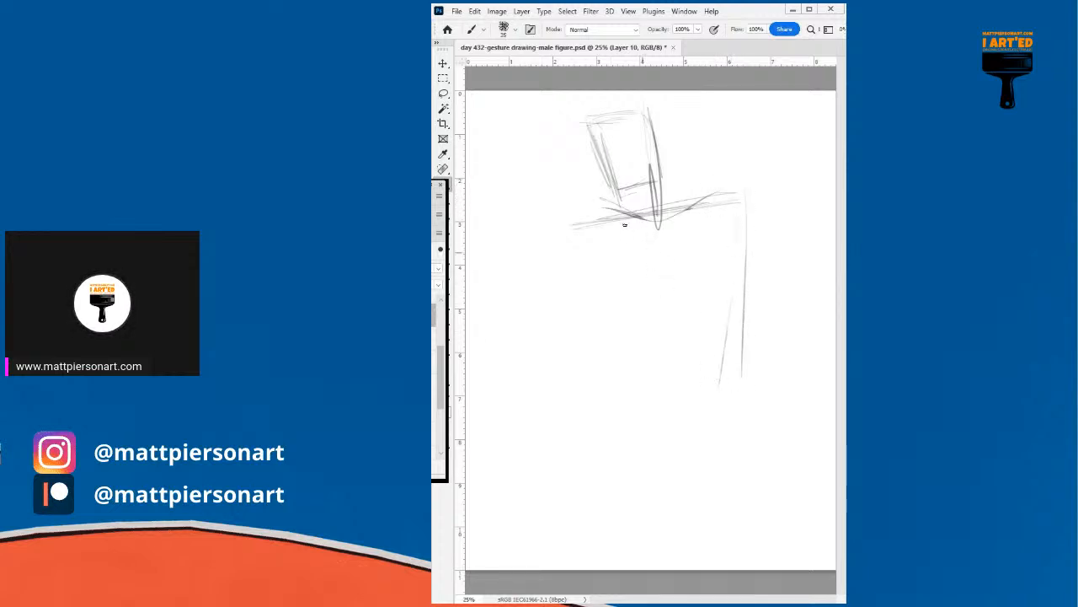
mouse_move(619, 270)
left_mouse_down()
mouse_move(727, 247)
mouse_move(725, 211)
left_mouse_up()
mouse_move(724, 211)
left_mouse_down()
mouse_move(629, 318)
mouse_move(727, 286)
mouse_move(656, 341)
left_mouse_up()
mouse_move(613, 375)
left_mouse_down()
mouse_move(728, 374)
mouse_move(649, 427)
mouse_move(630, 334)
mouse_move(743, 378)
mouse_move(639, 423)
mouse_move(651, 327)
mouse_move(692, 335)
left_mouse_up()
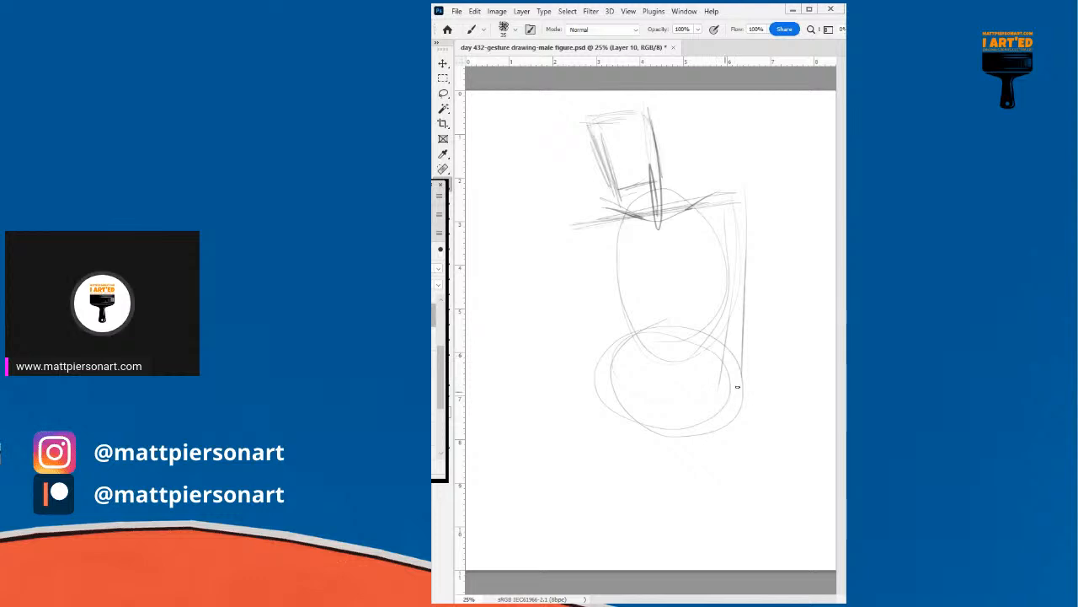
- Add sweeping curves for the figure's bent legs and straighter strokes for the arms, with one forearm crossing the torso
mouse_move(723, 385)
left_mouse_down()
mouse_move(584, 342)
mouse_move(661, 487)
left_mouse_up()
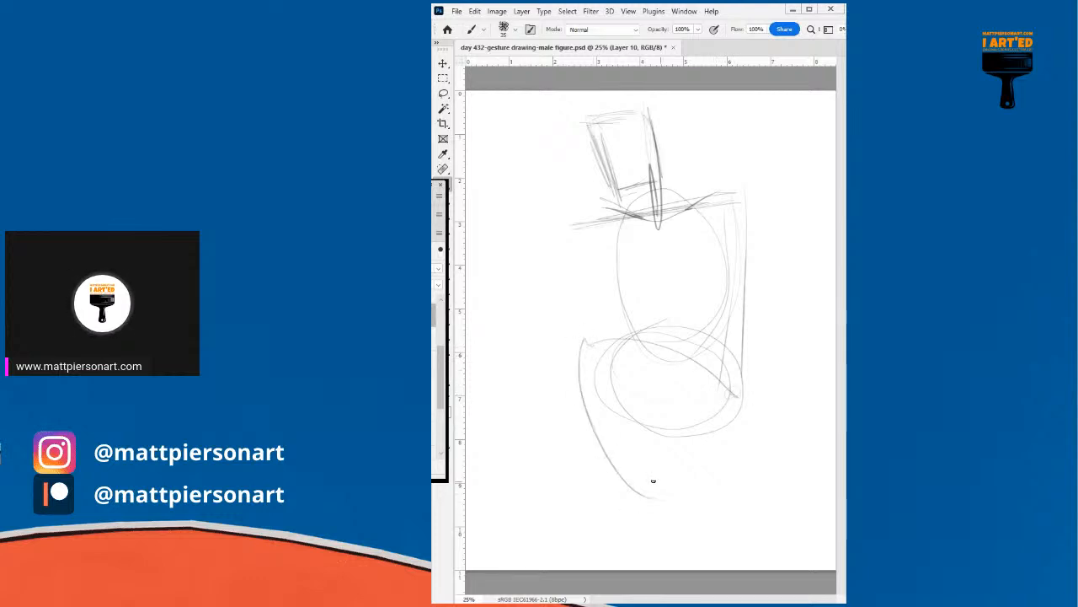
mouse_move(611, 361)
left_mouse_down()
mouse_move(513, 274)
mouse_move(546, 416)
left_mouse_up()
mouse_move(594, 198)
left_mouse_down()
mouse_move(590, 318)
mouse_move(548, 177)
mouse_move(565, 287)
mouse_move(547, 160)
left_mouse_up()
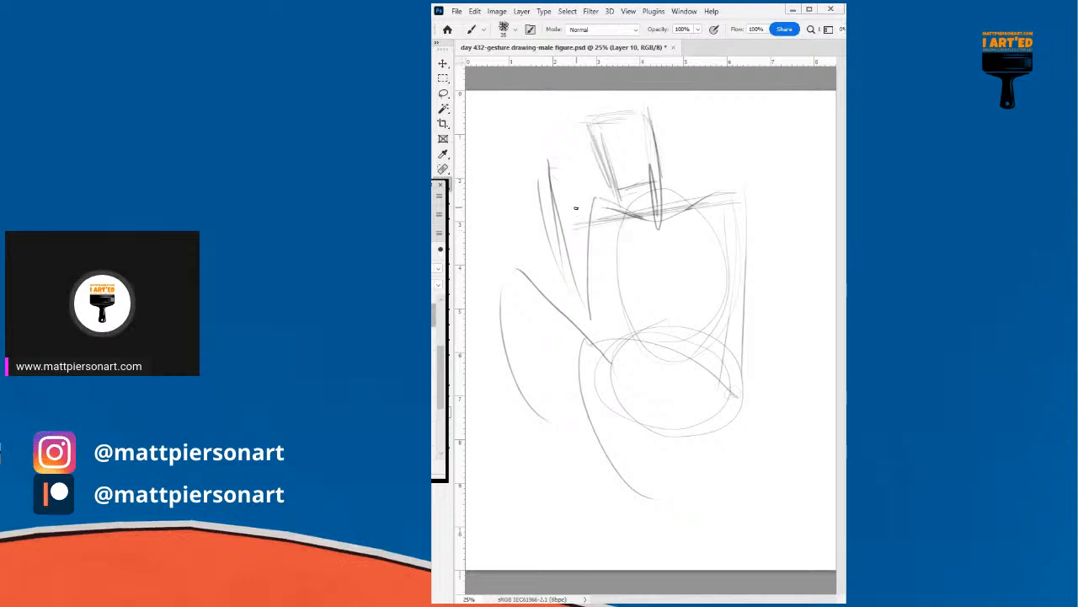
mouse_move(576, 229)
left_mouse_down()
mouse_move(588, 317)
mouse_move(740, 340)
mouse_move(748, 278)
left_mouse_up()
left_click_drag(731, 339, 749, 226)
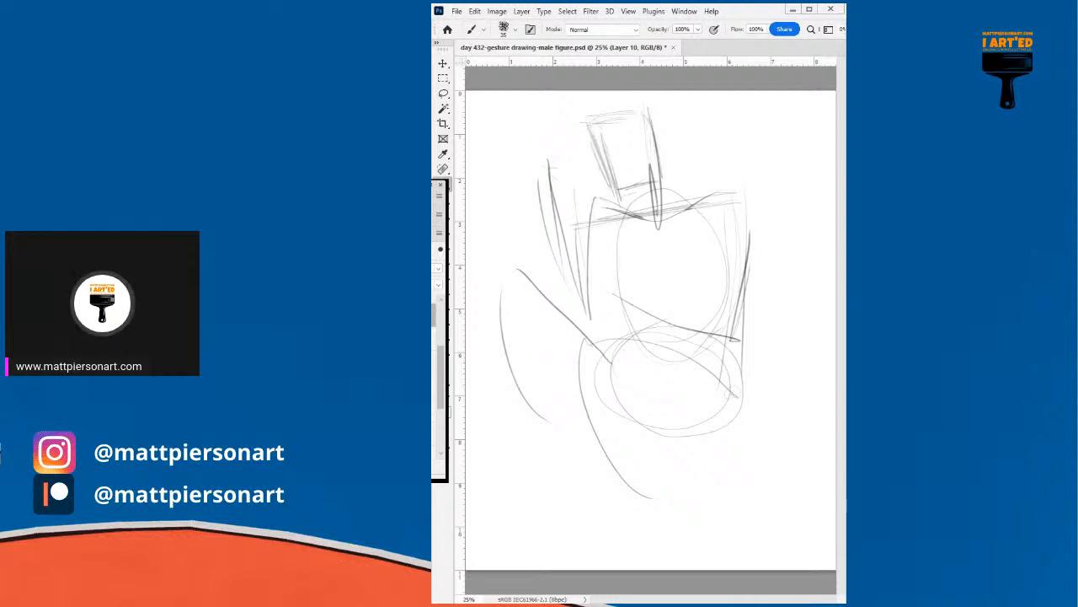
- Switch to blank Layer 9 and sketch a figure's round head with both arms stretched along one long diagonal
key("Delete")
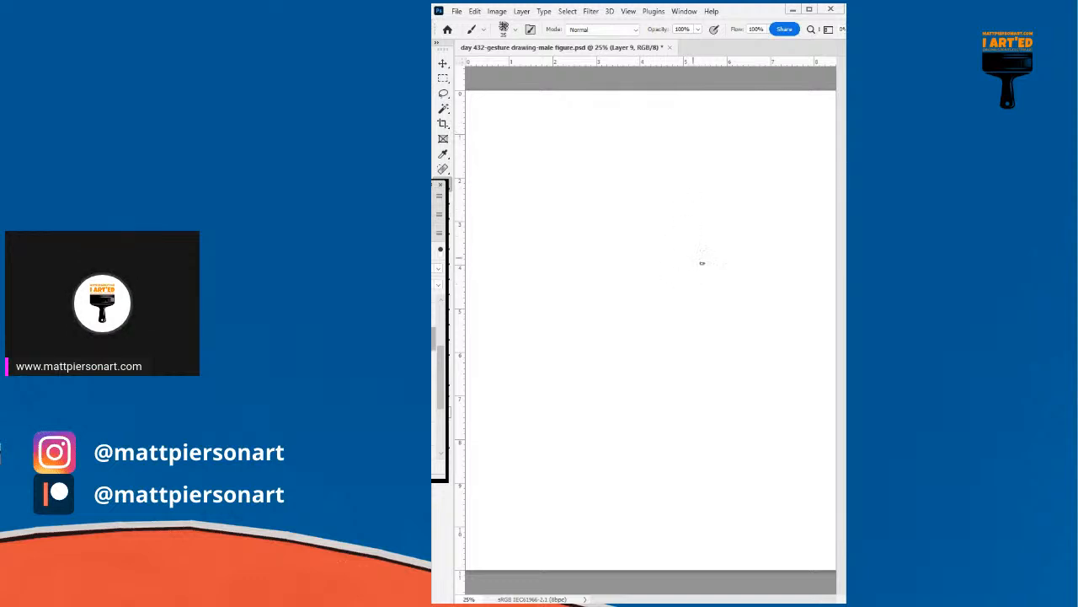
mouse_move(706, 266)
left_mouse_down()
mouse_move(651, 246)
mouse_move(710, 270)
mouse_move(660, 266)
mouse_move(658, 221)
left_mouse_up()
left_click_drag(729, 380, 676, 276)
mouse_move(764, 402)
left_mouse_down()
mouse_move(666, 231)
mouse_move(594, 148)
left_mouse_up()
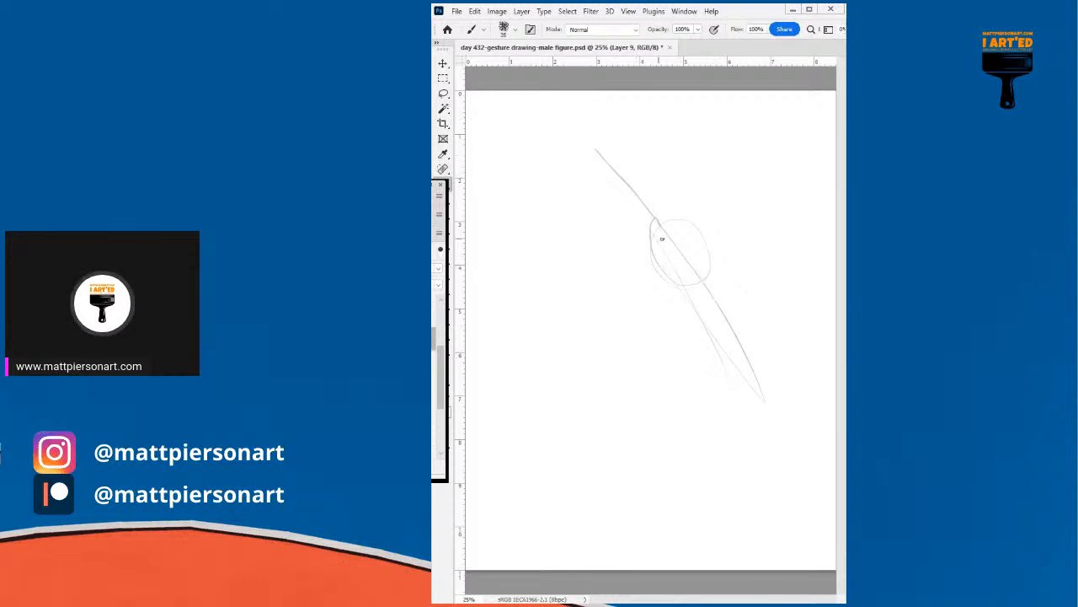
mouse_move(704, 257)
left_mouse_down()
mouse_move(693, 280)
mouse_move(665, 278)
left_mouse_up()
left_click_drag(655, 228, 498, 102)
left_click_drag(641, 222, 561, 126)
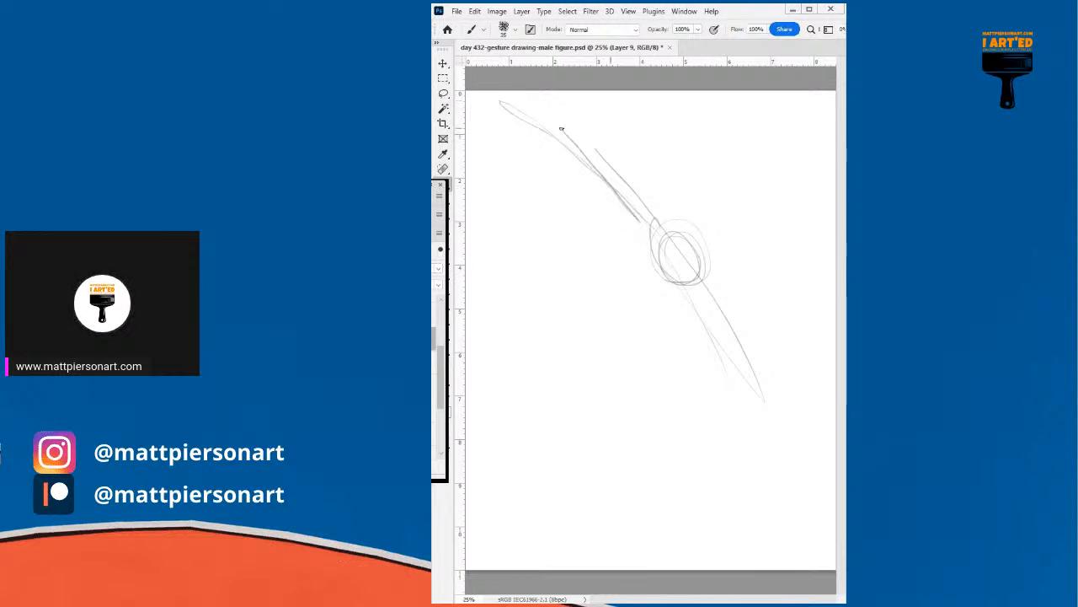
left_click_drag(649, 230, 553, 94)
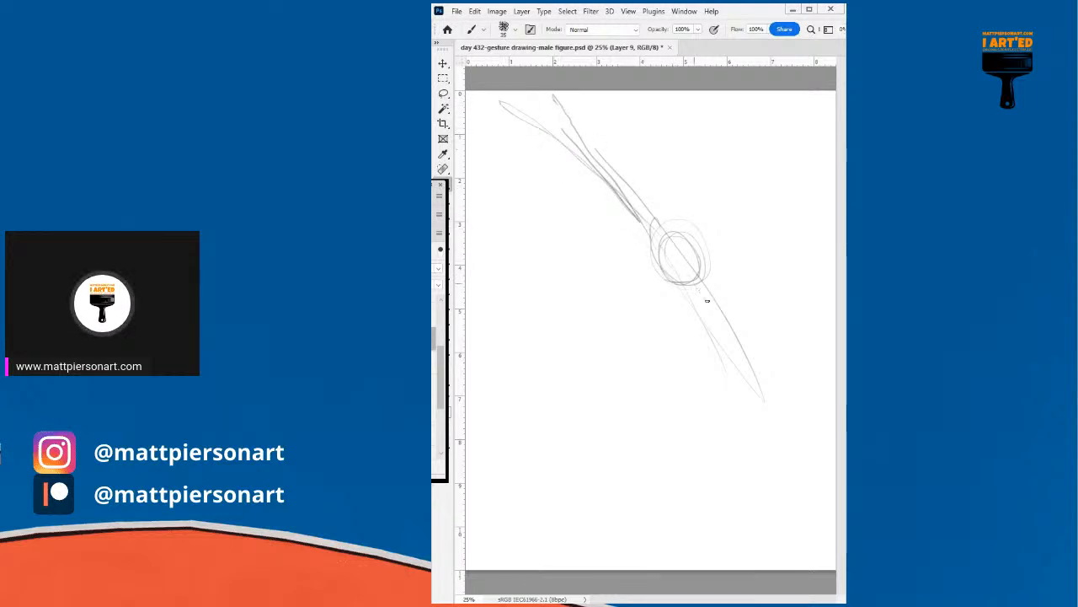
left_click_drag(732, 332, 753, 385)
mouse_move(728, 313)
left_mouse_down()
mouse_move(755, 395)
mouse_move(809, 458)
left_mouse_up()
left_click_drag(775, 411, 815, 460)
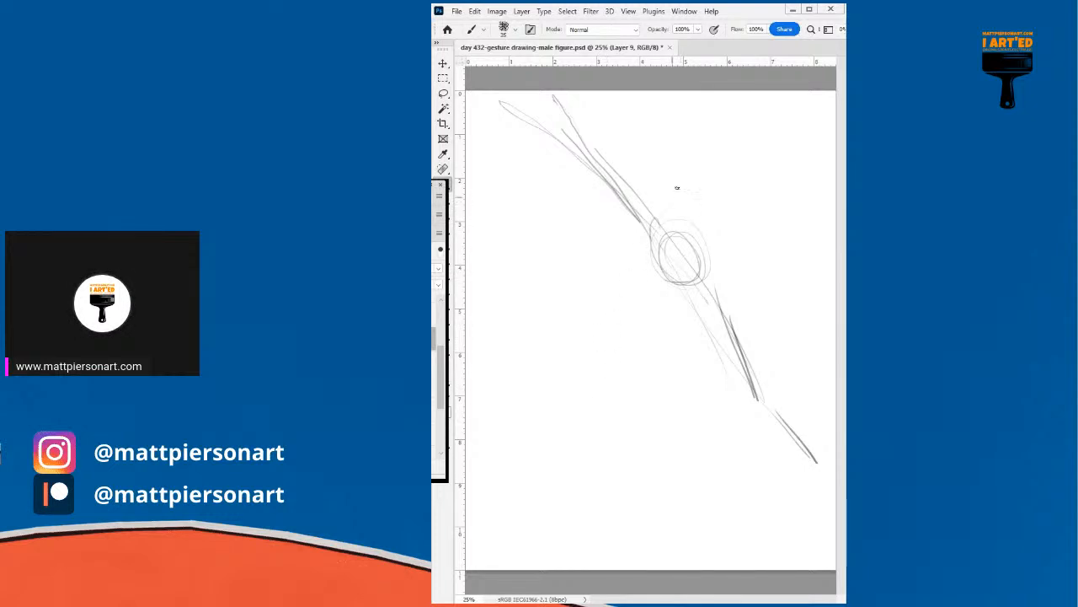
- Add the figure's curved torso lines, the pelvis, one leg extending sideways and the other reaching downward
left_click_drag(647, 296, 625, 377)
left_click_drag(656, 301, 627, 402)
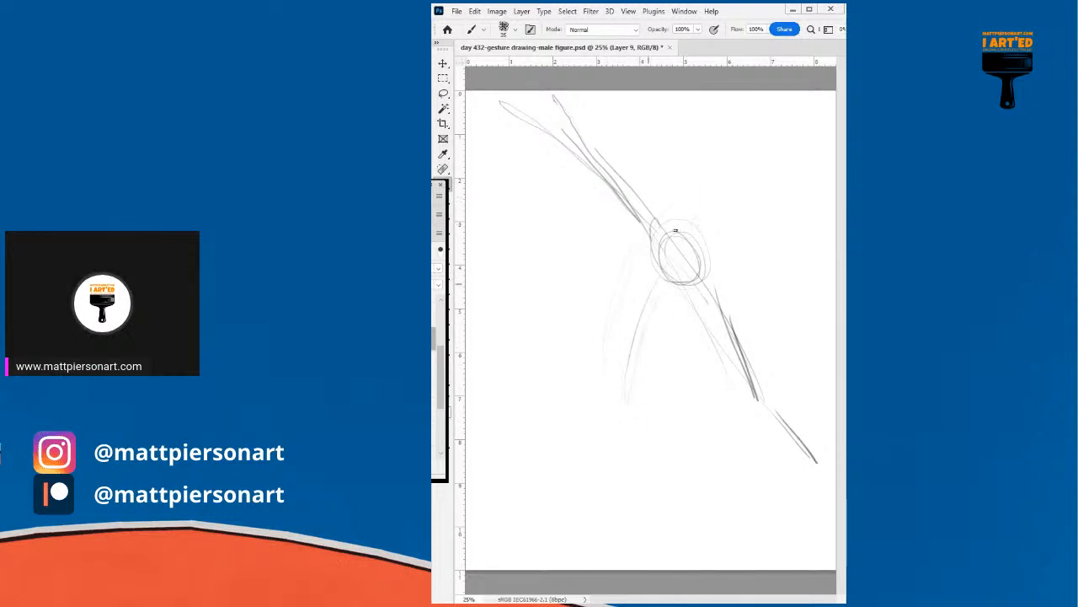
mouse_move(661, 271)
left_mouse_down()
mouse_move(623, 331)
mouse_move(613, 417)
left_mouse_up()
left_click_drag(621, 327, 616, 408)
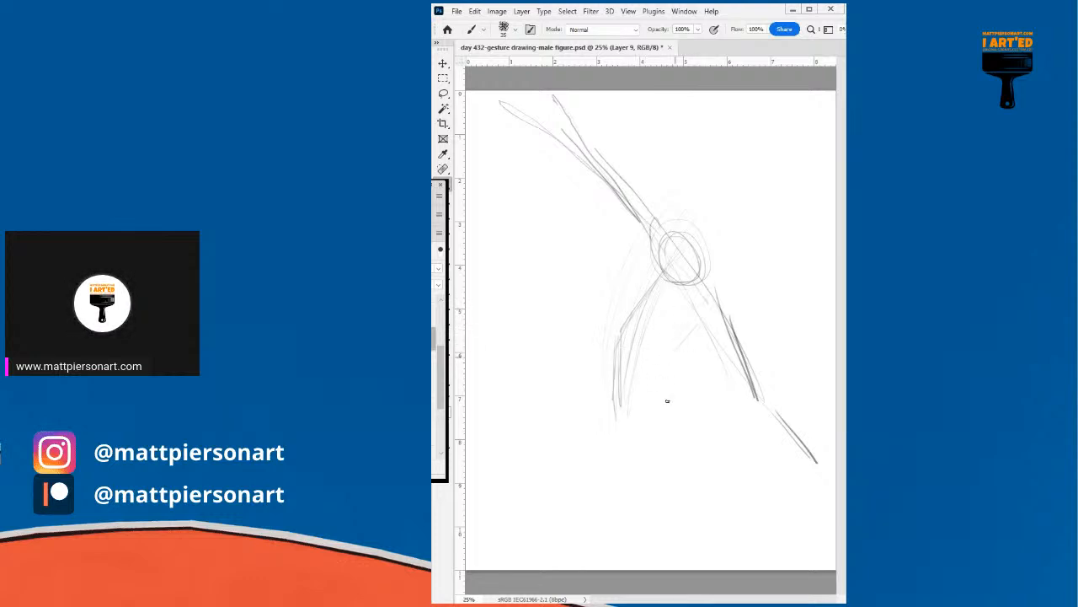
mouse_move(634, 406)
left_mouse_down()
mouse_move(603, 382)
mouse_move(644, 402)
mouse_move(668, 390)
mouse_move(649, 430)
left_mouse_up()
left_click_drag(607, 396, 638, 432)
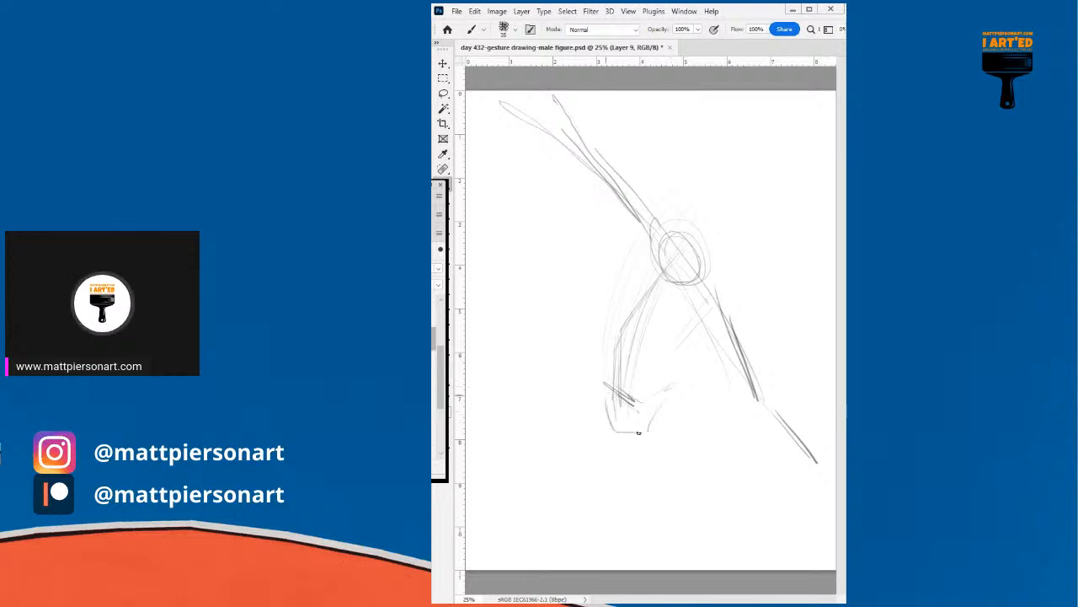
left_click_drag(602, 391, 514, 366)
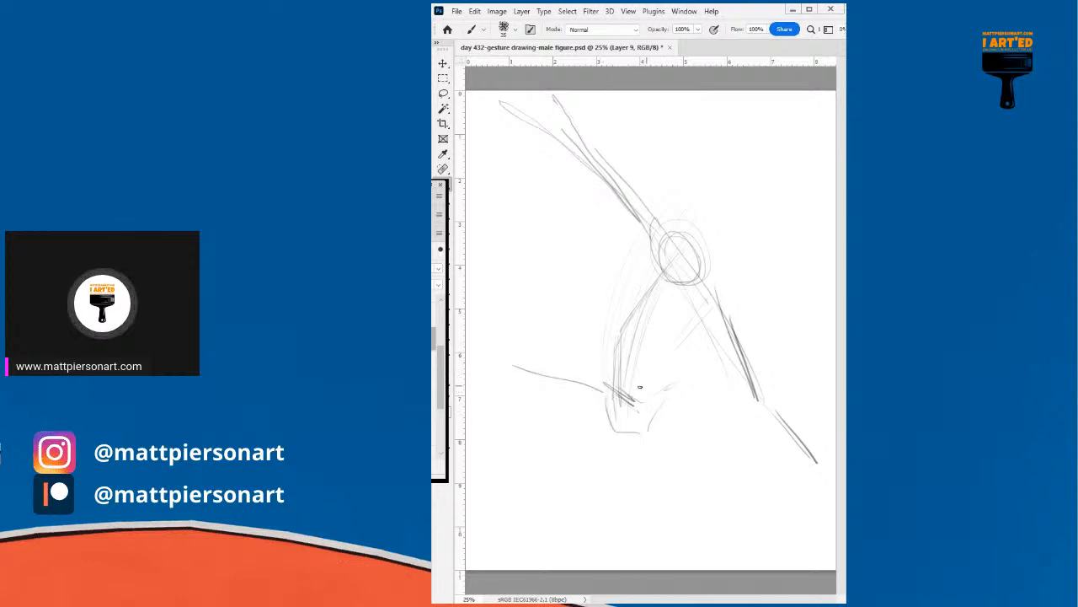
mouse_move(627, 517)
left_mouse_down()
mouse_move(618, 539)
mouse_move(672, 406)
left_mouse_up()
left_click_drag(595, 403, 509, 364)
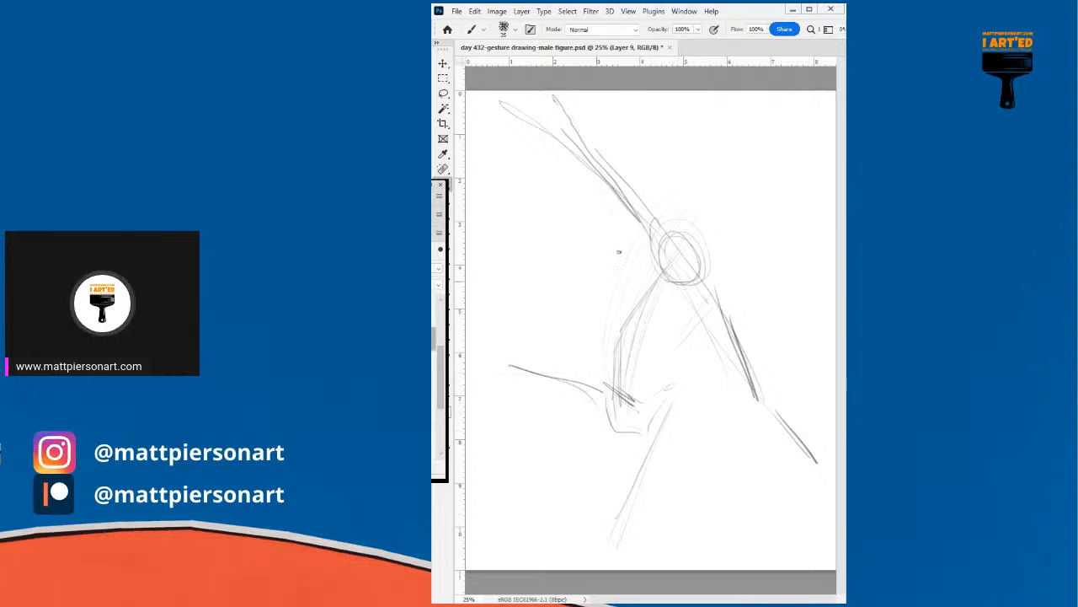
- Reinforce the stretching figure's armpit, torso side, hips and both legs with darker contour lines
left_click_drag(563, 156, 634, 236)
mouse_move(635, 240)
left_mouse_down()
mouse_move(606, 344)
mouse_move(617, 434)
left_mouse_up()
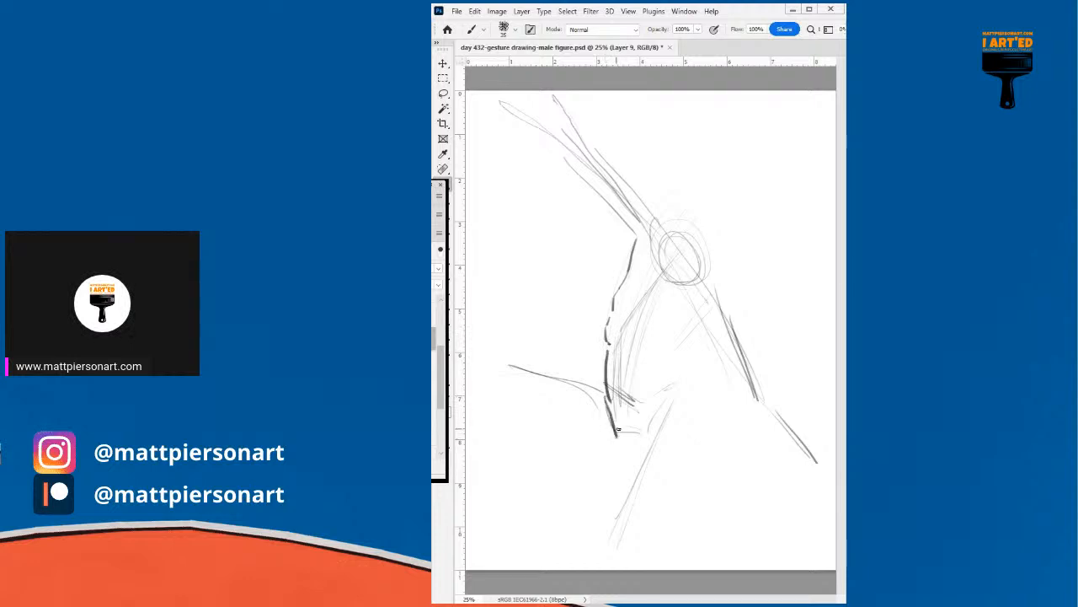
mouse_move(610, 393)
left_mouse_down()
mouse_move(646, 403)
mouse_move(633, 430)
mouse_move(662, 402)
left_mouse_up()
mouse_move(709, 338)
left_mouse_down()
mouse_move(683, 360)
mouse_move(651, 366)
mouse_move(684, 381)
mouse_move(668, 395)
mouse_move(689, 403)
left_mouse_up()
left_click_drag(633, 435, 616, 524)
left_click_drag(691, 402, 654, 527)
left_click_drag(618, 511, 635, 536)
left_click_drag(603, 392, 493, 374)
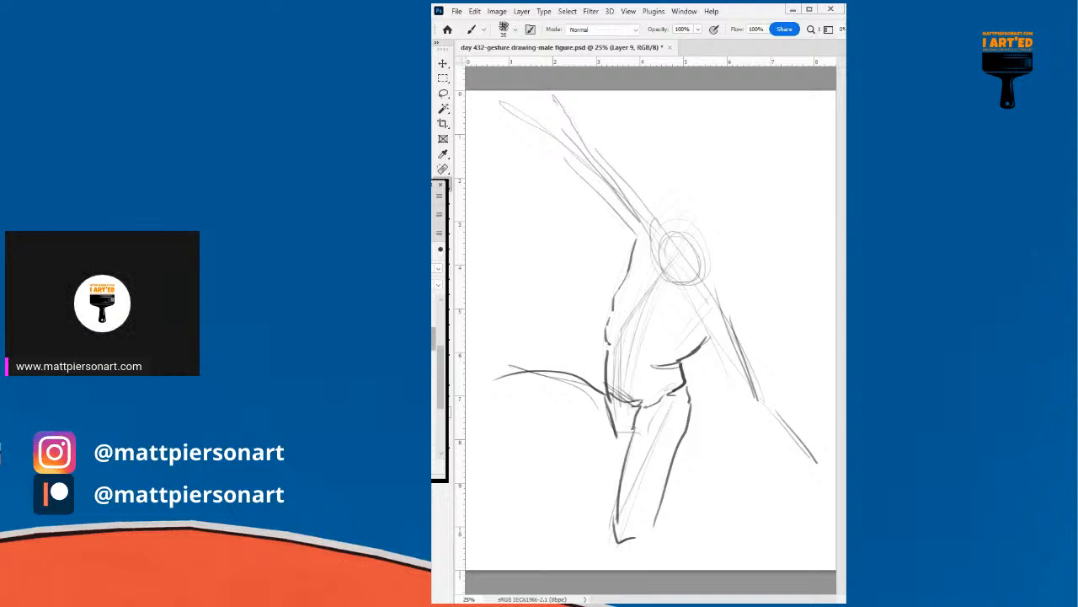
- Switch to blank Layer 8 and sketch a tilted, boxy head with a cross line through it and a slanted stroke beside it
left_click(433, 339)
left_click(434, 364)
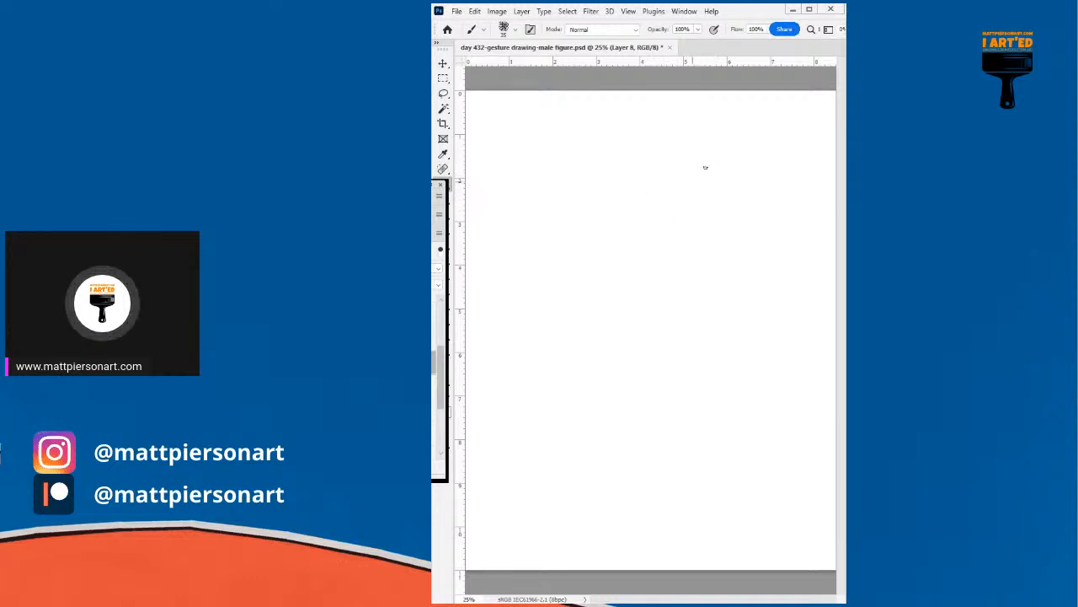
mouse_move(709, 187)
left_mouse_down()
mouse_move(723, 157)
mouse_move(715, 196)
left_mouse_up()
mouse_move(744, 123)
left_mouse_down()
mouse_move(726, 160)
mouse_move(694, 187)
mouse_move(730, 120)
mouse_move(689, 101)
mouse_move(730, 120)
left_mouse_up()
left_click_drag(734, 128, 697, 194)
mouse_move(686, 103)
left_mouse_down()
mouse_move(663, 165)
mouse_move(695, 187)
left_mouse_up()
left_click_drag(726, 131, 701, 182)
left_click_drag(636, 135, 747, 170)
mouse_move(687, 145)
left_mouse_down()
mouse_move(753, 175)
mouse_move(712, 221)
left_mouse_up()
left_click_drag(778, 167, 723, 209)
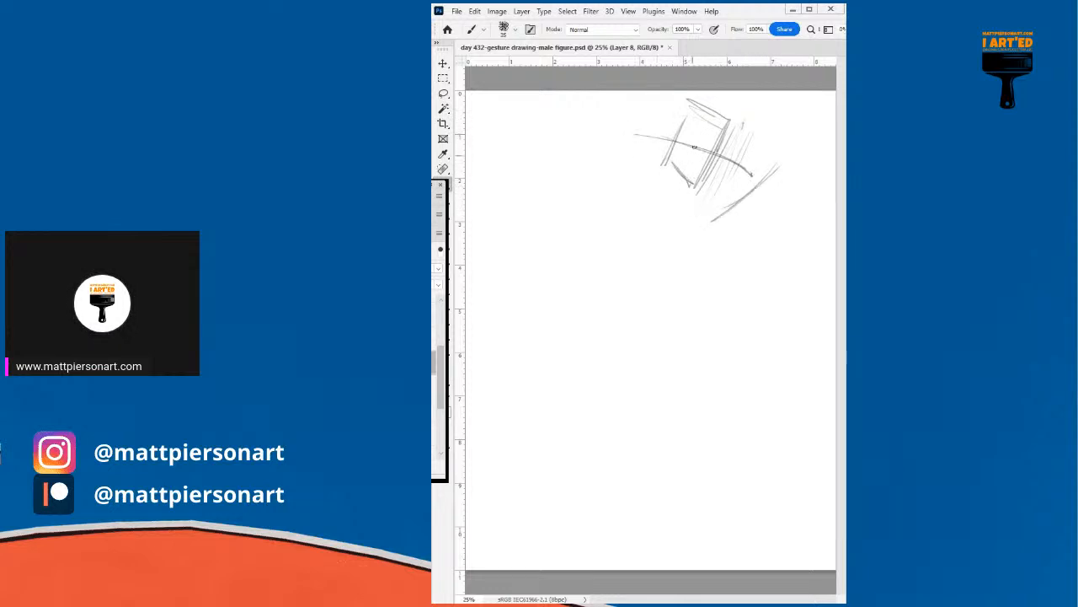
- Sketch the figure's dark neck line, the slightly sloping shoulder line and both sides of the ribcage
left_click_drag(694, 145, 668, 210)
left_click_drag(602, 199, 707, 205)
left_click_drag(601, 196, 709, 211)
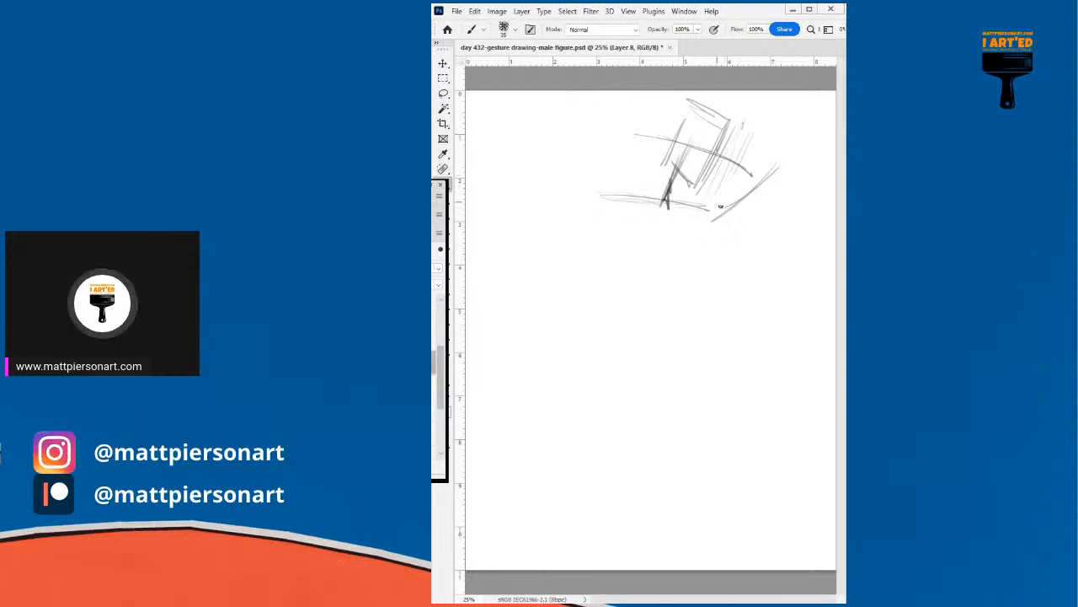
left_click_drag(603, 218, 615, 309)
left_click_drag(715, 209, 721, 290)
left_click_drag(711, 203, 720, 282)
left_click_drag(621, 195, 641, 300)
left_click_drag(720, 281, 716, 300)
- Add the bowl-shaped pelvis, one leg extending diagonally down, one bent outward, and a long straight arm reaching to the knee
mouse_move(624, 331)
left_mouse_down()
mouse_move(674, 357)
mouse_move(718, 342)
mouse_move(694, 384)
mouse_move(620, 361)
mouse_move(666, 398)
left_mouse_up()
mouse_move(621, 360)
left_mouse_down()
mouse_move(654, 394)
mouse_move(679, 394)
left_mouse_up()
mouse_move(714, 362)
left_mouse_down()
mouse_move(671, 396)
mouse_move(691, 386)
left_mouse_up()
left_click_drag(593, 411, 546, 499)
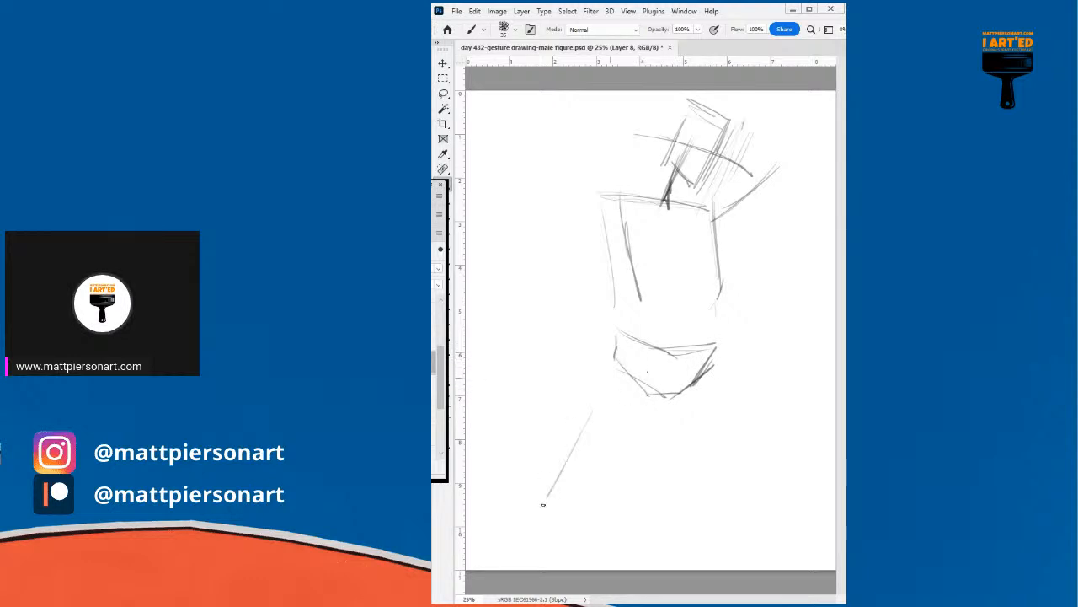
left_click_drag(613, 364, 524, 543)
mouse_move(715, 347)
left_mouse_down()
mouse_move(812, 321)
mouse_move(814, 338)
mouse_move(757, 423)
left_mouse_up()
mouse_move(603, 209)
left_mouse_down()
mouse_move(540, 419)
mouse_move(593, 253)
left_mouse_up()
left_click_drag(559, 477, 562, 484)
left_click_drag(557, 490, 503, 600)
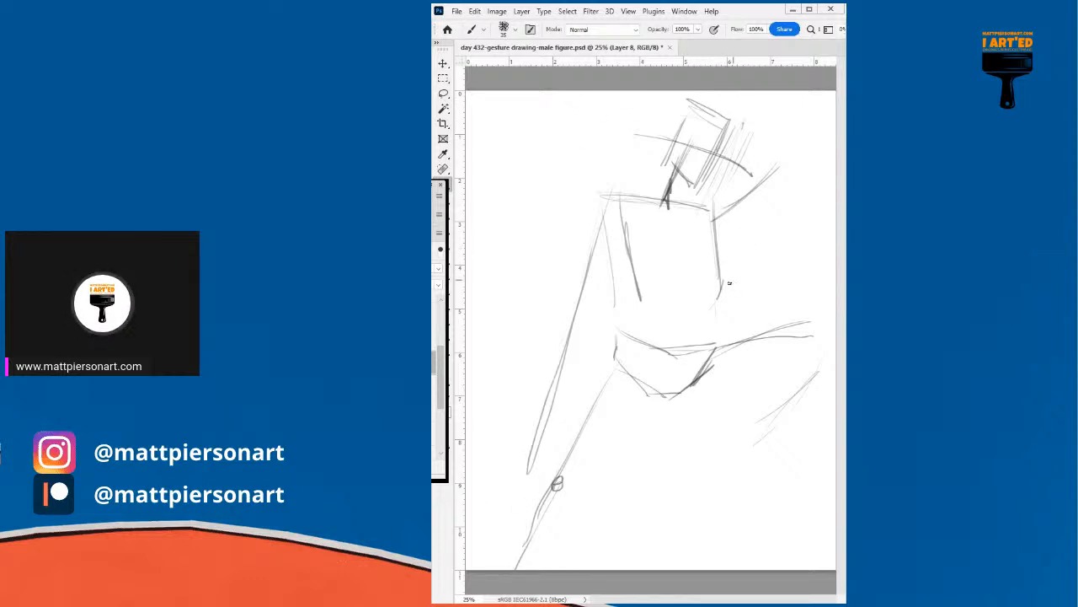
- Darken the contours of the figure's waist, hips, crotch, ribcage side and neck-to-shoulder slope
mouse_move(721, 300)
left_mouse_down()
mouse_move(719, 339)
mouse_move(686, 399)
mouse_move(643, 405)
mouse_move(656, 402)
mouse_move(646, 395)
left_mouse_up()
left_click_drag(621, 314, 606, 254)
mouse_move(610, 191)
left_mouse_down()
mouse_move(636, 191)
mouse_move(654, 170)
left_mouse_up()
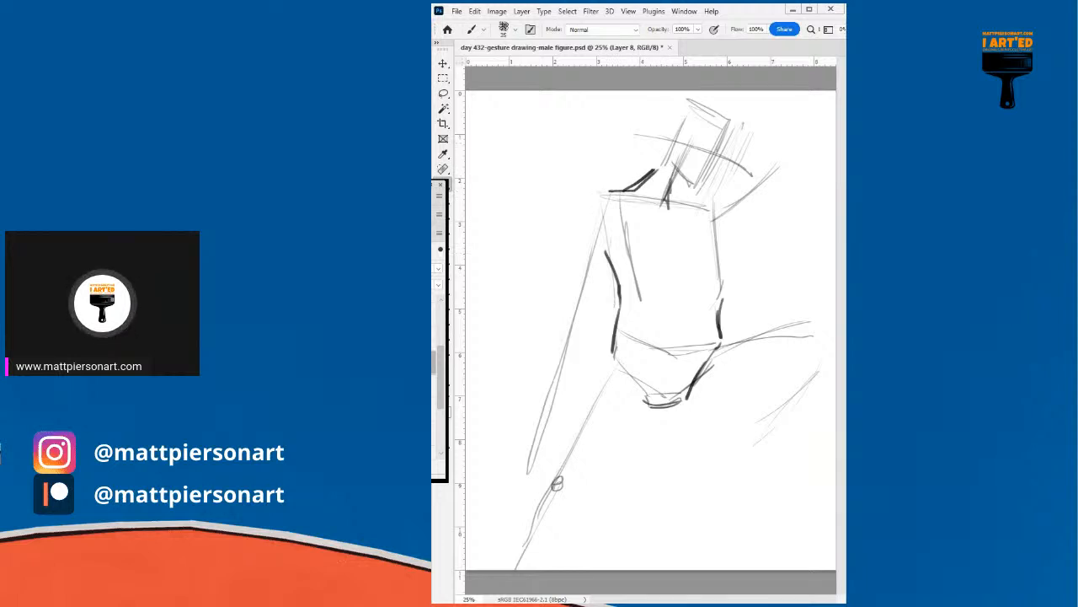
- Switch to blank Layer 7 and sketch an upright, boxy head, a vertical centre line, the neck slopes and the shoulder line
key("Delete")
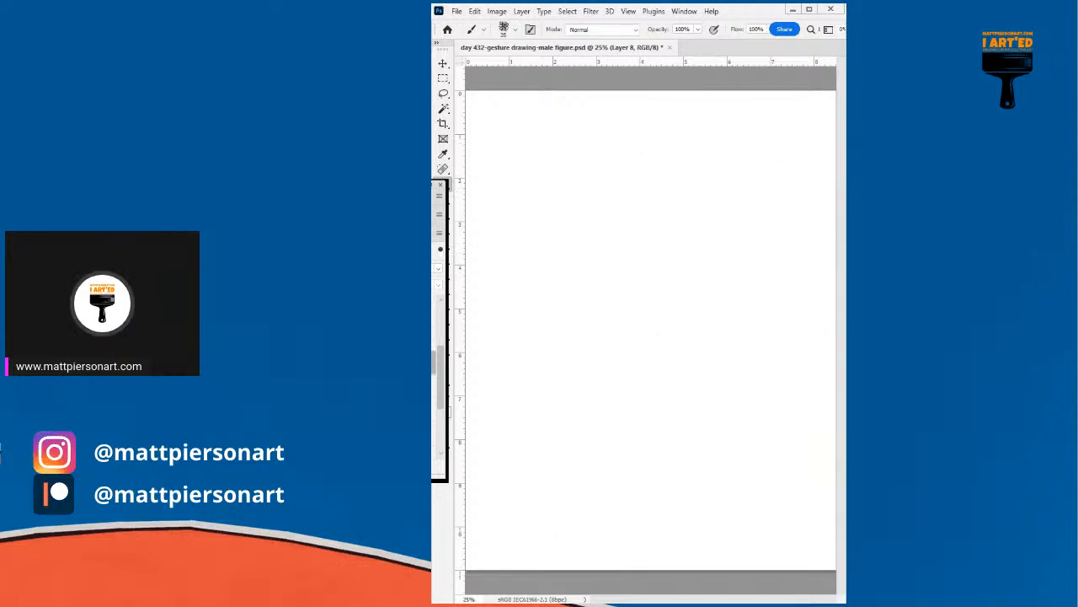
left_click(433, 386)
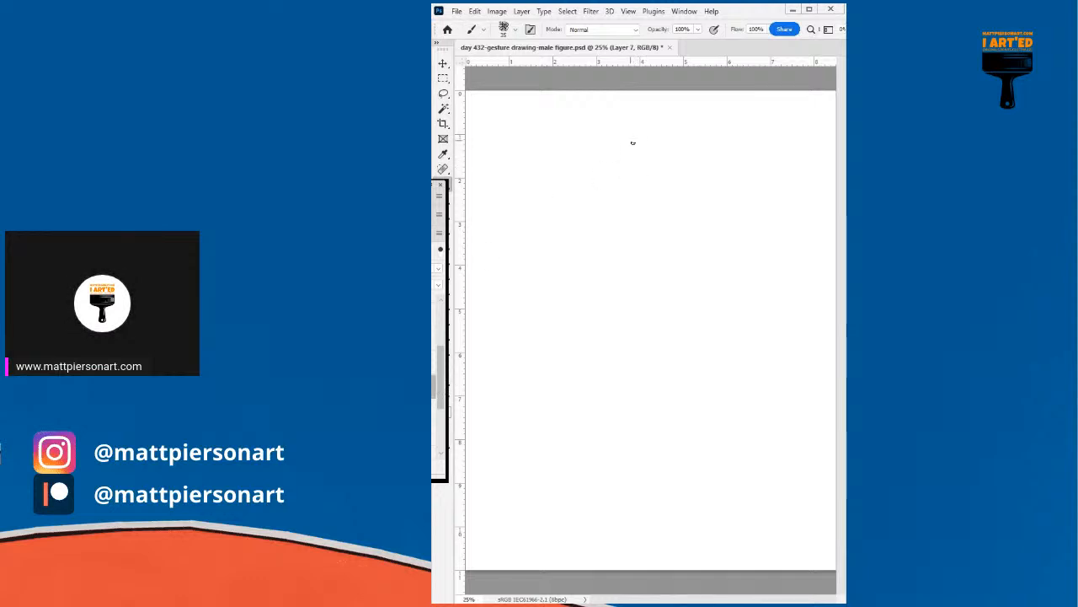
mouse_move(617, 181)
left_mouse_down()
mouse_move(619, 119)
mouse_move(666, 111)
mouse_move(664, 177)
left_mouse_up()
mouse_move(618, 113)
left_mouse_down()
mouse_move(619, 181)
mouse_move(651, 181)
left_mouse_up()
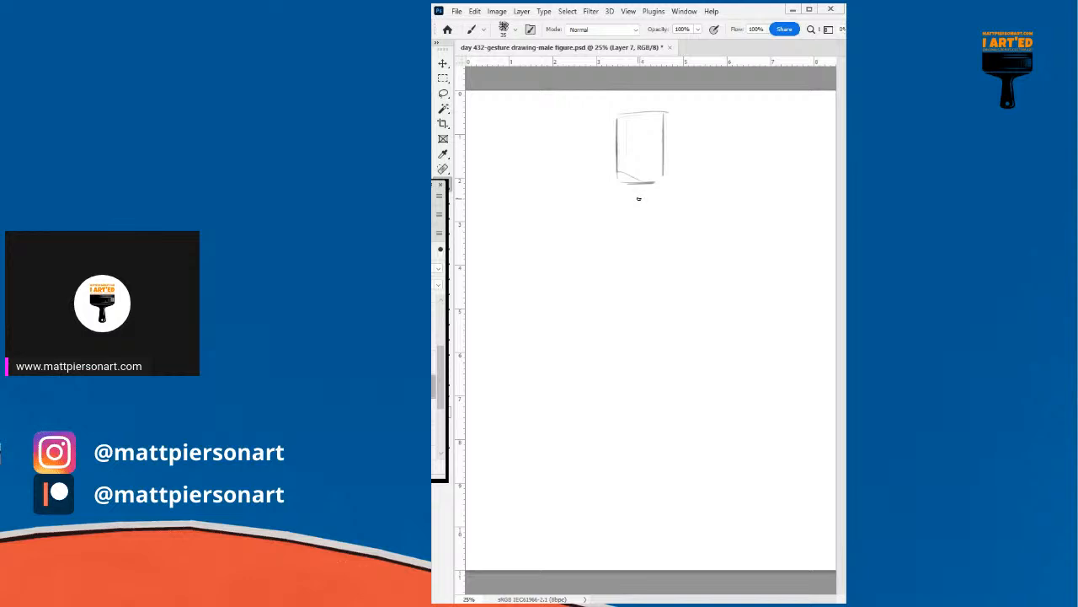
left_click_drag(635, 187, 631, 402)
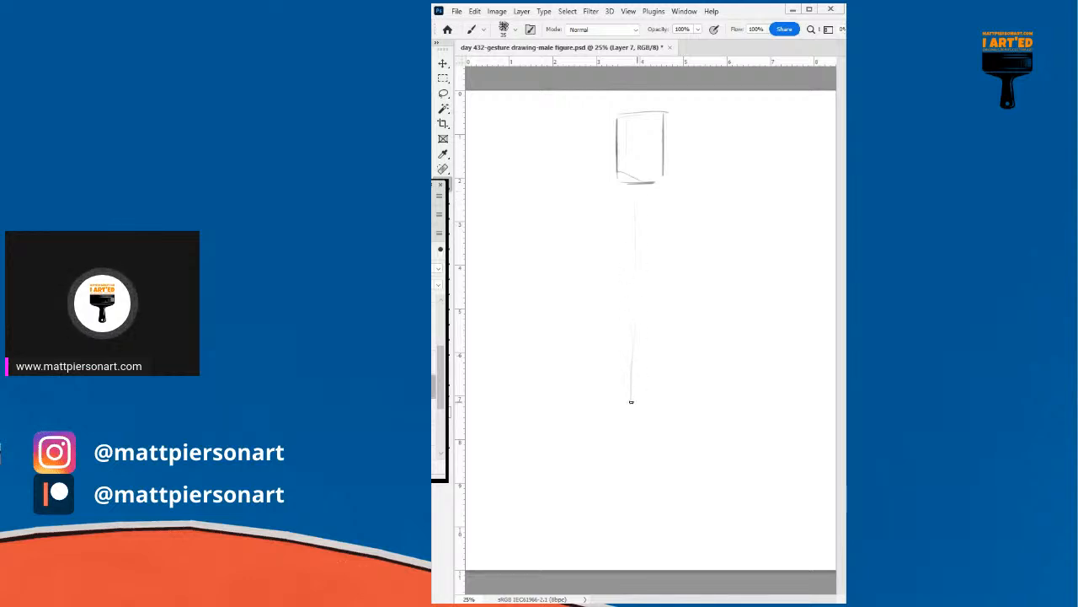
left_click_drag(631, 232, 627, 374)
left_click_drag(631, 165, 594, 201)
mouse_move(655, 164)
left_mouse_down()
mouse_move(675, 183)
mouse_move(665, 173)
mouse_move(603, 196)
mouse_move(696, 184)
left_mouse_up()
left_click_drag(578, 202, 705, 186)
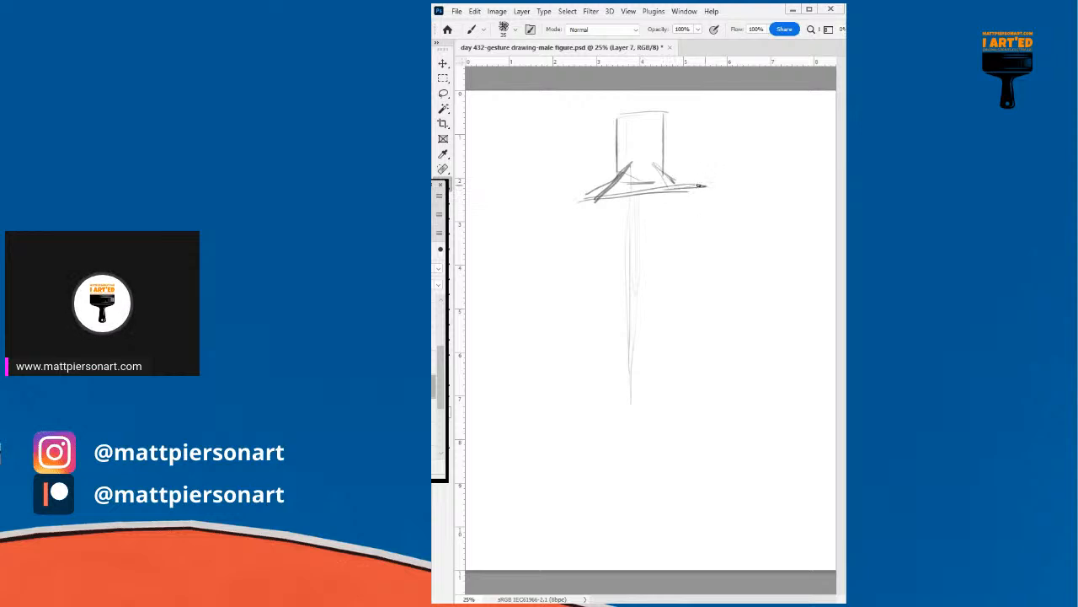
- Sketch the figure's rounded shoulder, the faint outer arm line, both tapering ribcage sides and the waist marks
left_click_drag(578, 199, 566, 225)
left_click_drag(588, 266, 611, 328)
left_click_drag(701, 242, 681, 317)
mouse_move(606, 303)
left_mouse_down()
mouse_move(620, 326)
mouse_move(594, 330)
left_mouse_up()
left_click_drag(597, 335, 606, 344)
left_click_drag(692, 317, 689, 322)
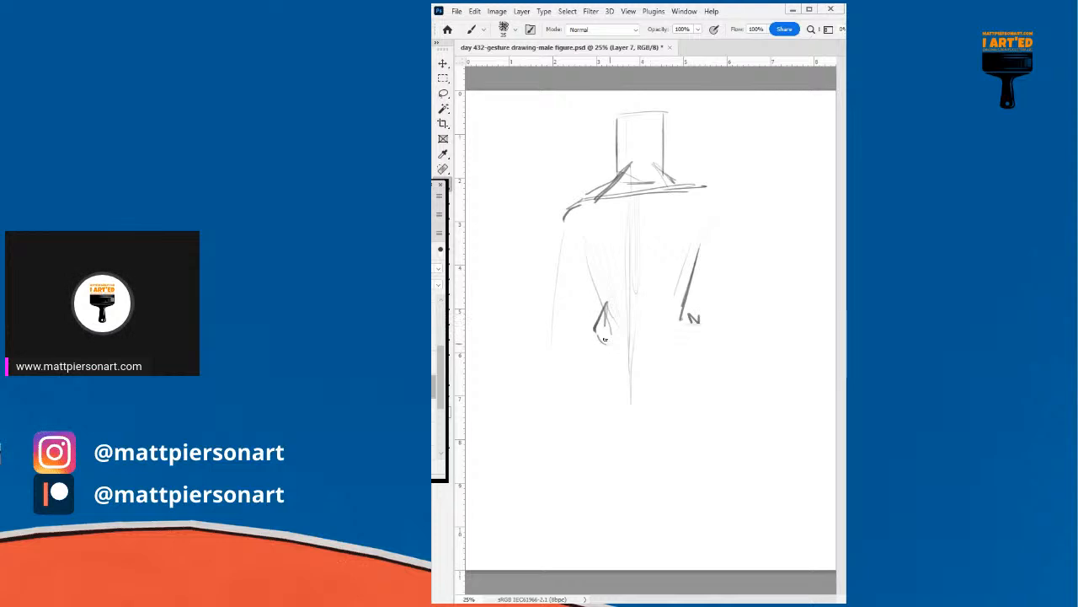
- Add the flat base of the pelvis, the outer hip curve and both sides of one thigh angling down and outward
left_click_drag(610, 401, 679, 392)
mouse_move(700, 323)
left_mouse_down()
mouse_move(695, 383)
mouse_move(621, 399)
left_mouse_up()
left_click_drag(588, 347, 556, 470)
left_click_drag(627, 411, 621, 446)
left_click_drag(638, 401, 605, 493)
- Sketch the bent leg's rounded knee and tapered lower end, plus a separate, similar short shape for the other leg
left_click_drag(564, 460, 561, 486)
mouse_move(547, 534)
left_mouse_down()
mouse_move(534, 488)
mouse_move(557, 471)
mouse_move(582, 535)
left_mouse_up()
mouse_move(565, 484)
left_mouse_down()
mouse_move(579, 527)
mouse_move(557, 548)
mouse_move(596, 541)
left_mouse_up()
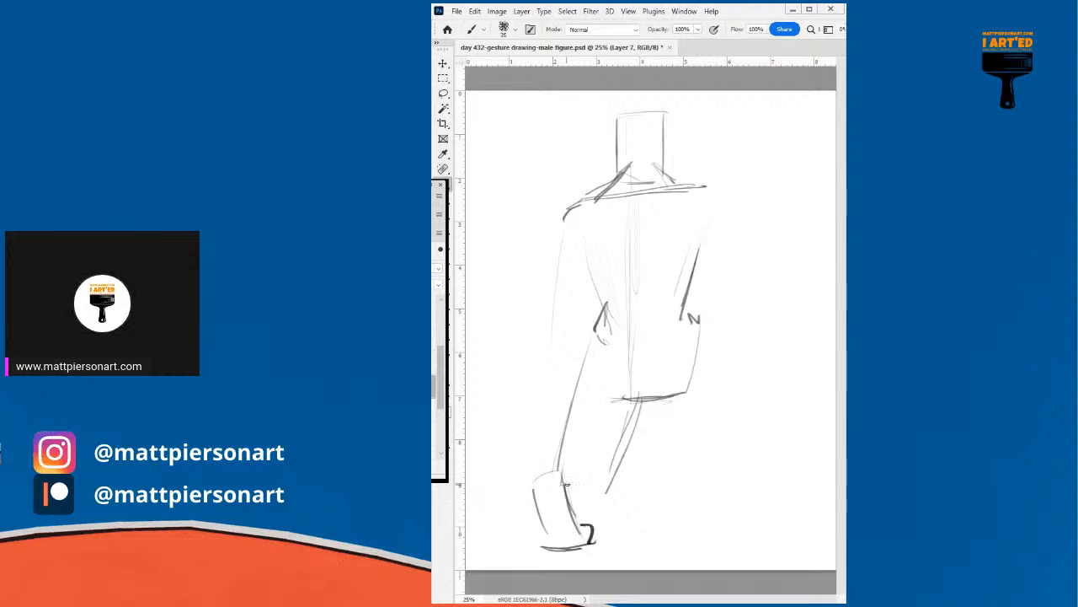
mouse_move(556, 478)
left_mouse_down()
mouse_move(596, 496)
mouse_move(585, 480)
mouse_move(591, 510)
left_mouse_up()
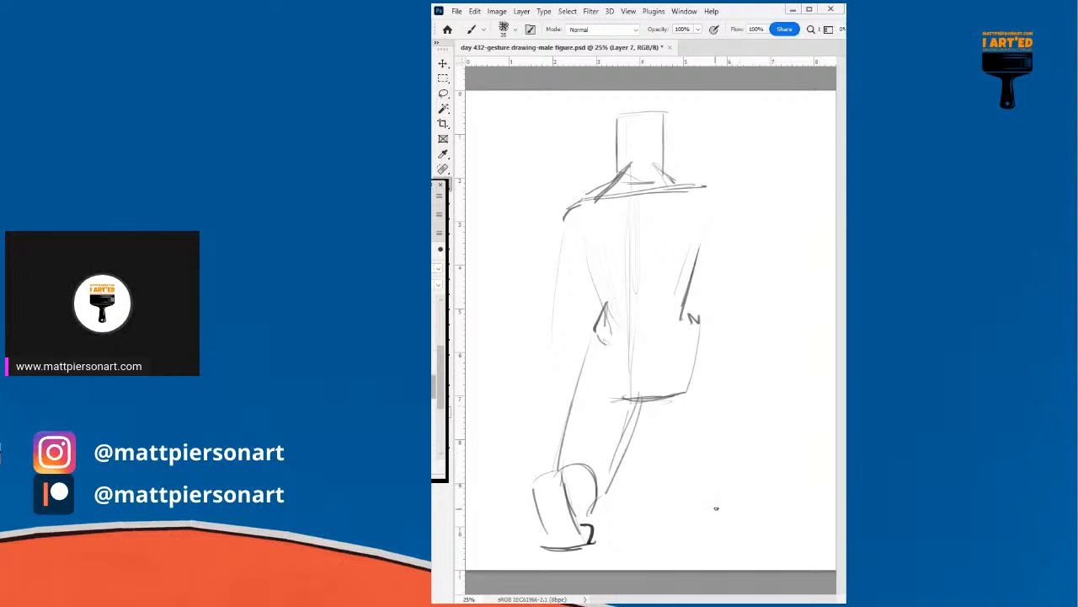
mouse_move(729, 470)
left_mouse_down()
mouse_move(716, 521)
mouse_move(723, 504)
left_mouse_up()
mouse_move(740, 449)
left_mouse_down()
mouse_move(761, 489)
mouse_move(755, 517)
mouse_move(746, 534)
mouse_move(720, 537)
mouse_move(757, 538)
mouse_move(722, 513)
mouse_move(718, 532)
mouse_move(733, 489)
left_mouse_up()
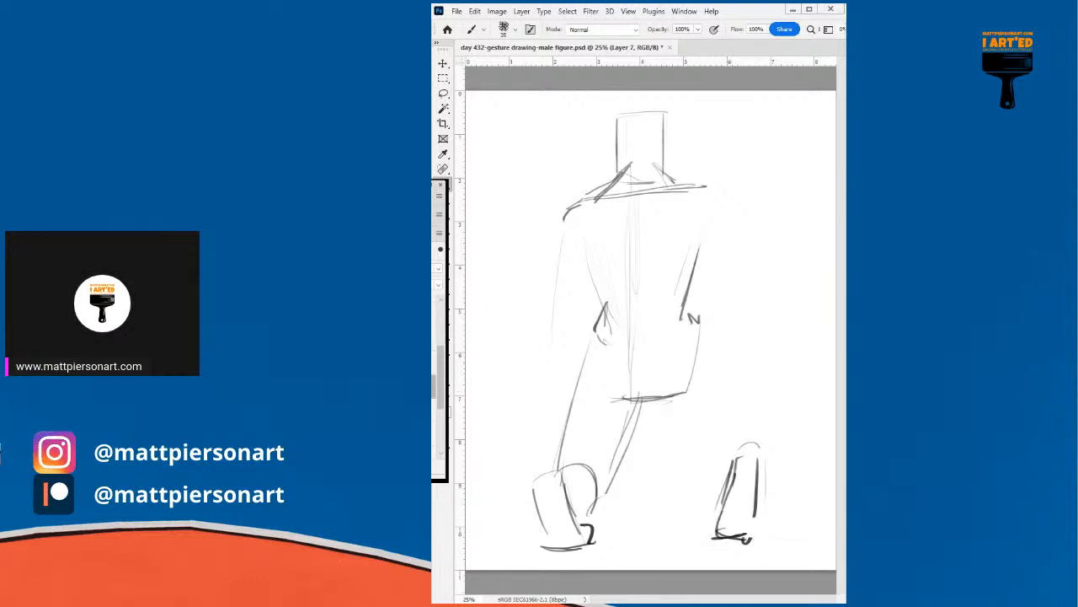
- Switch to blank Layer 6 and sketch a leaning figure's shoulder line, neck and tilted boxy head
key("Delete")
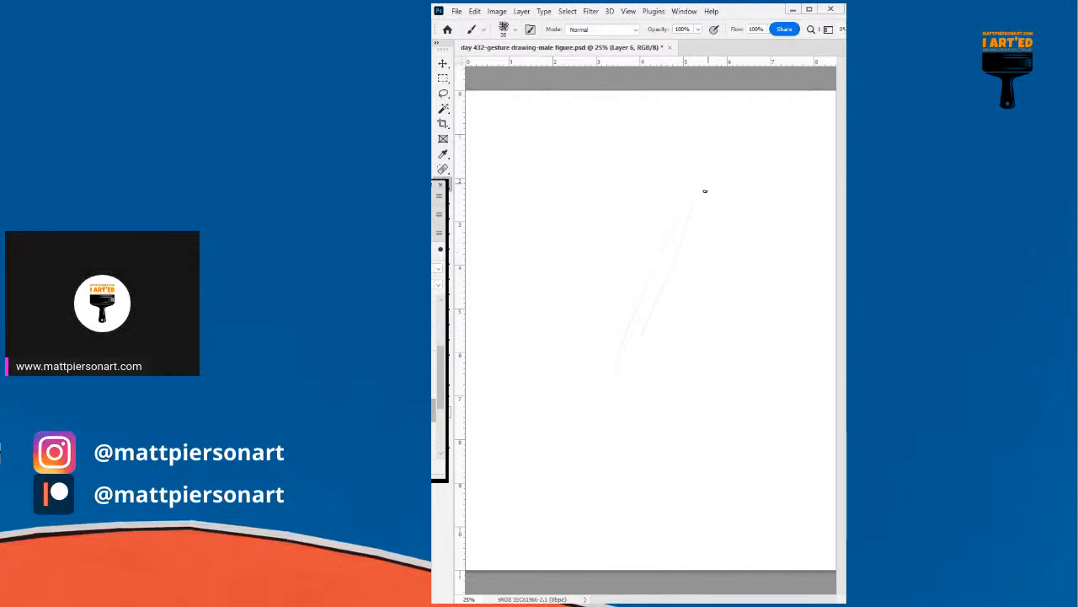
mouse_move(654, 181)
left_mouse_down()
mouse_move(715, 202)
mouse_move(699, 209)
mouse_move(748, 207)
left_mouse_up()
mouse_move(711, 145)
left_mouse_down()
mouse_move(704, 178)
mouse_move(712, 124)
mouse_move(737, 117)
mouse_move(752, 168)
mouse_move(757, 122)
mouse_move(757, 177)
left_mouse_up()
mouse_move(768, 126)
left_mouse_down()
mouse_move(754, 184)
mouse_move(678, 191)
mouse_move(659, 177)
left_mouse_up()
- Sketch the slanting torso side and the bent arm with its elbow pointing outward and forearm angling back in
mouse_move(642, 196)
left_mouse_down()
mouse_move(626, 253)
mouse_move(736, 297)
left_mouse_up()
left_click_drag(770, 216, 807, 313)
mouse_move(777, 233)
left_mouse_down()
mouse_move(810, 308)
mouse_move(770, 384)
left_mouse_up()
mouse_move(812, 339)
left_mouse_down()
mouse_move(747, 394)
mouse_move(770, 376)
left_mouse_up()
left_click_drag(817, 318, 745, 381)
left_click_drag(765, 272, 696, 381)
- Draw the other arm from rounded shoulder to elbow, with its forearm and hand crossing the waist
mouse_move(721, 299)
left_mouse_down()
mouse_move(758, 308)
mouse_move(713, 323)
mouse_move(647, 290)
left_mouse_up()
mouse_move(654, 180)
left_mouse_down()
mouse_move(627, 221)
mouse_move(617, 270)
left_mouse_up()
mouse_move(658, 235)
left_mouse_down()
mouse_move(645, 264)
mouse_move(694, 305)
left_mouse_up()
mouse_move(636, 270)
left_mouse_down()
mouse_move(731, 293)
mouse_move(722, 312)
left_mouse_up()
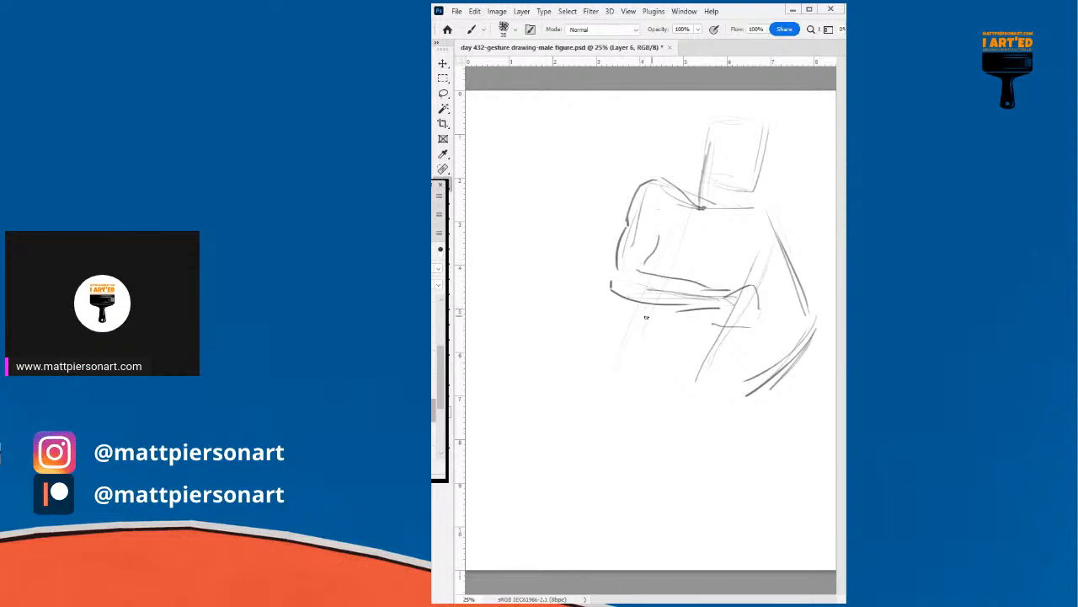
- Sketch both sides of the lower torso, the hip crease and the curved underside of the seat
mouse_move(626, 298)
left_mouse_down()
mouse_move(593, 383)
mouse_move(661, 375)
left_mouse_up()
left_click_drag(594, 393, 670, 368)
left_click_drag(733, 335, 700, 396)
left_click_drag(638, 440, 698, 403)
left_click_drag(698, 402, 690, 417)
left_click_drag(684, 426, 631, 438)
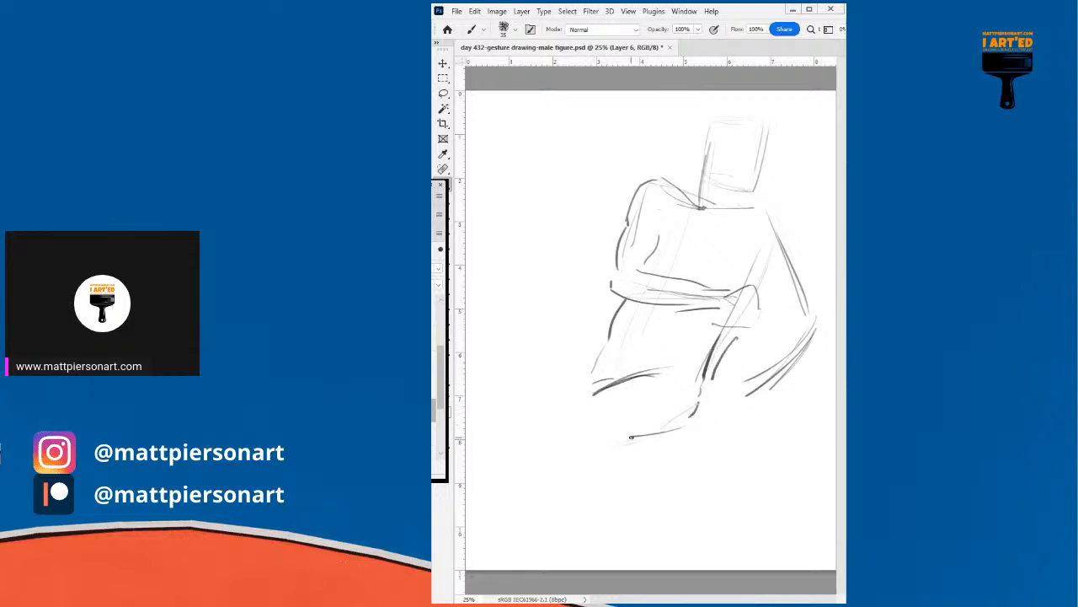
- Add the seated figure's thighs extending diagonally outward and darken the contours joining them to the hip
left_click_drag(599, 390, 508, 444)
left_click_drag(604, 340, 497, 368)
left_click_drag(594, 391, 612, 342)
left_click_drag(666, 373, 674, 370)
mouse_move(557, 430)
left_mouse_down()
mouse_move(679, 383)
mouse_move(713, 321)
left_mouse_up()
left_click_drag(667, 387, 707, 318)
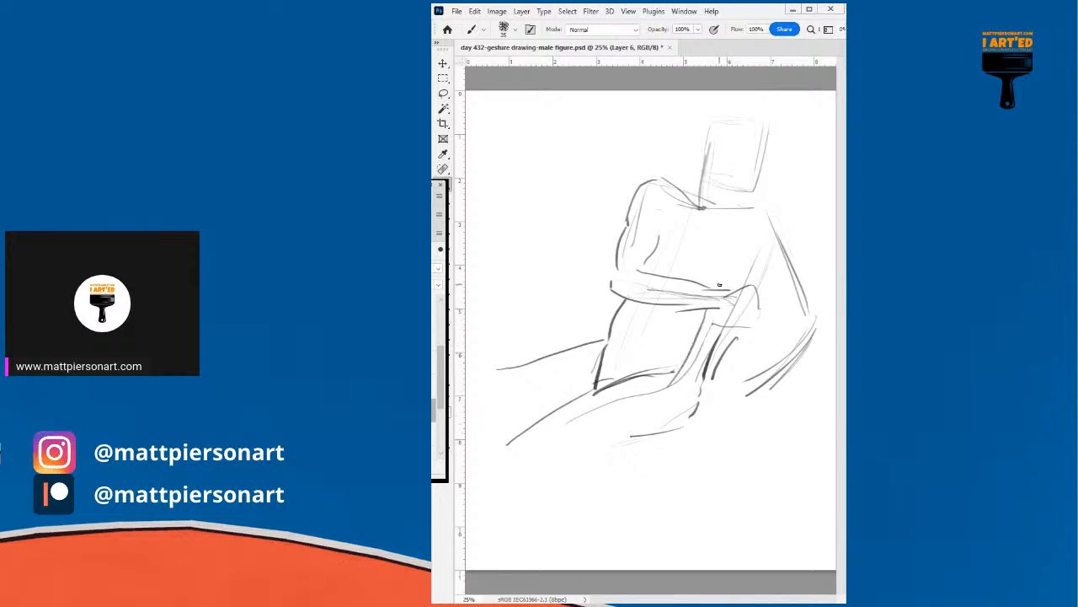
- Darken the armpit and chest contour above the crossed forearm and accent the tops of both shoulders
left_click_drag(658, 245, 695, 281)
mouse_move(658, 250)
left_mouse_down()
mouse_move(642, 271)
mouse_move(659, 240)
left_mouse_up()
left_click_drag(658, 180, 697, 185)
left_click_drag(667, 182, 693, 180)
mouse_move(765, 206)
left_mouse_down()
mouse_move(787, 220)
mouse_move(792, 242)
left_mouse_up()
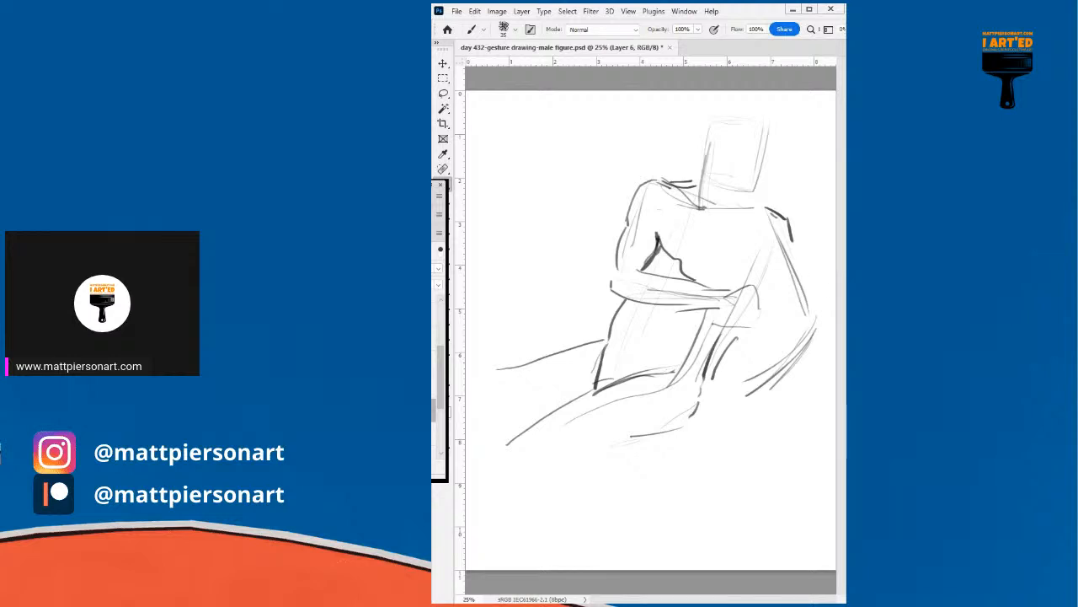
- Switch to blank Layer 5 and sketch a centre line, a sloping shoulder line, a turned head and the neck slopes
left_click(433, 410)
left_click(434, 434)
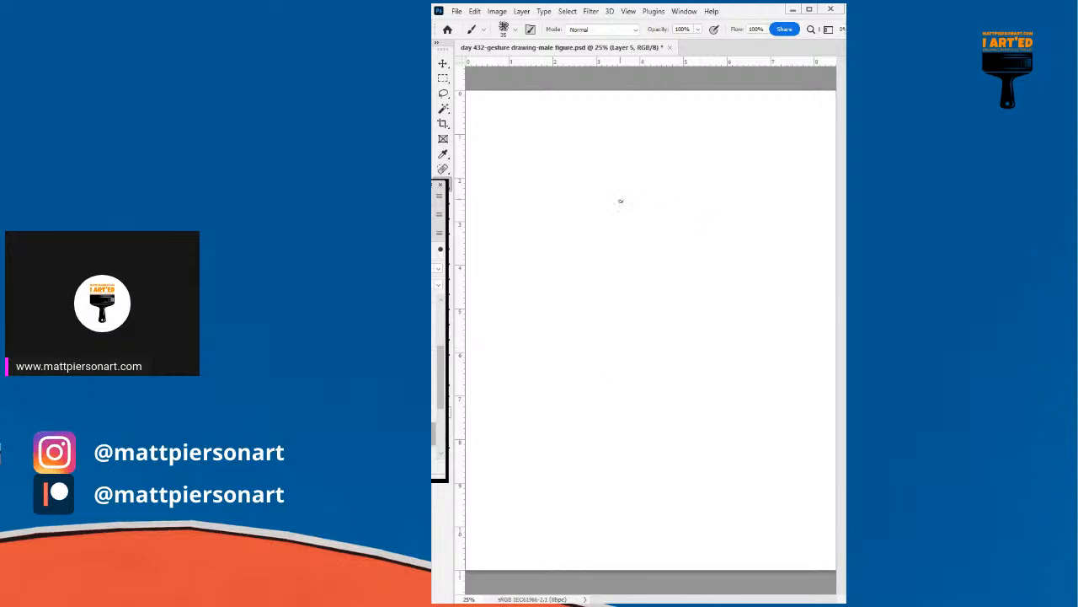
left_click_drag(593, 213, 739, 182)
mouse_move(659, 136)
left_mouse_down()
mouse_move(659, 176)
mouse_move(623, 174)
mouse_move(616, 142)
mouse_move(626, 180)
left_mouse_up()
mouse_move(615, 117)
left_mouse_down()
mouse_move(650, 109)
mouse_move(670, 169)
left_mouse_up()
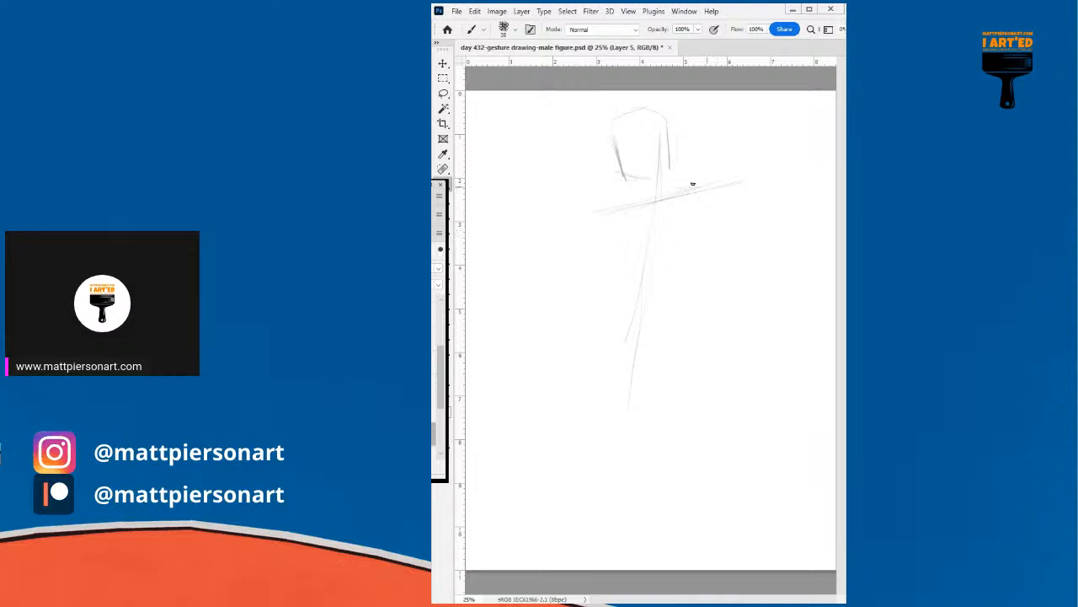
mouse_move(670, 150)
left_mouse_down()
mouse_move(705, 182)
mouse_move(598, 207)
mouse_move(634, 190)
left_mouse_up()
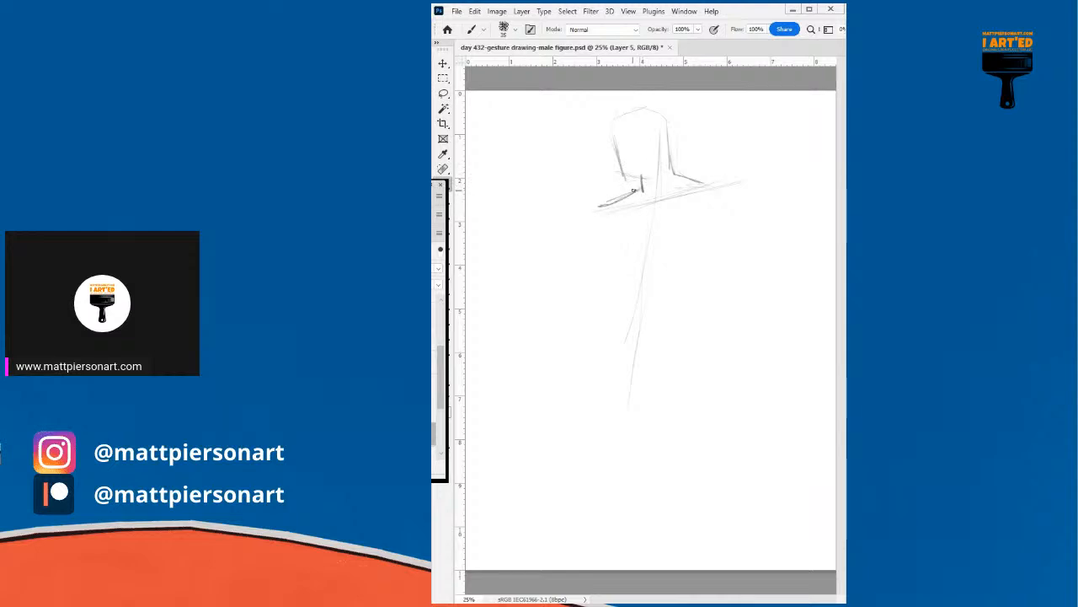
- Lightly sketch one arm reaching outward, both ribcage sides and the other arm bent sharply at the elbow
left_click_drag(511, 277, 590, 207)
left_click_drag(606, 245, 612, 306)
left_click_drag(711, 188, 706, 293)
left_click_drag(612, 289, 625, 343)
mouse_move(737, 188)
left_mouse_down()
mouse_move(760, 232)
mouse_move(747, 249)
left_mouse_up()
left_click_drag(730, 209, 761, 276)
left_click_drag(688, 284, 727, 271)
left_click_drag(689, 280, 750, 262)
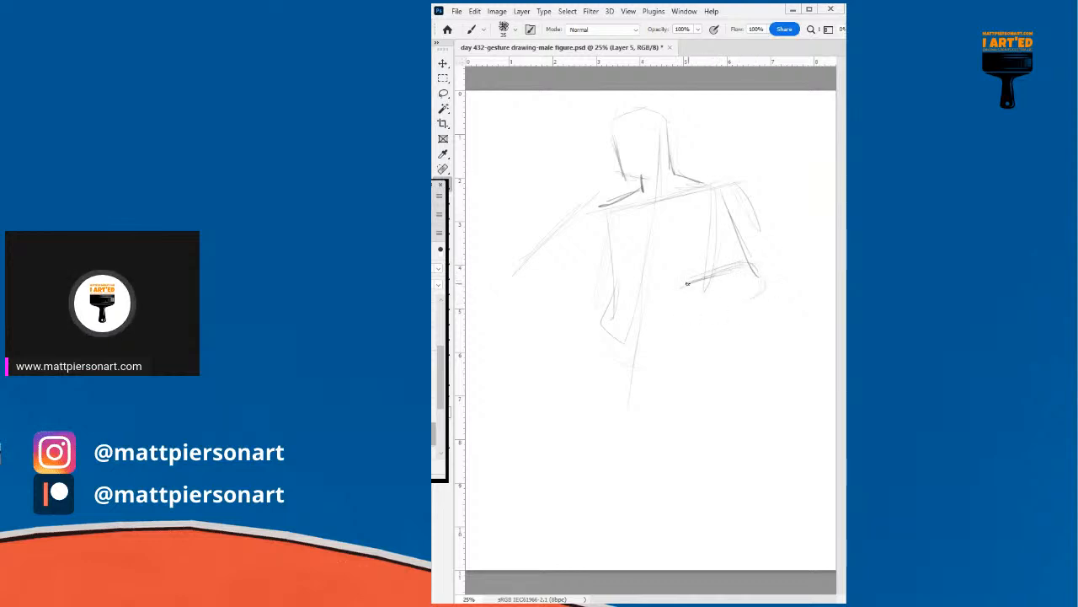
- Draw the hand resting on the hip and darken the bent arm's shoulder, elbow, forearm and armpit contours
mouse_move(681, 295)
left_mouse_down()
mouse_move(673, 322)
mouse_move(706, 332)
left_mouse_up()
mouse_move(710, 306)
left_mouse_down()
mouse_move(675, 344)
mouse_move(695, 343)
mouse_move(713, 307)
mouse_move(704, 284)
mouse_move(711, 301)
mouse_move(758, 297)
mouse_move(781, 271)
mouse_move(768, 291)
left_mouse_up()
mouse_move(697, 181)
left_mouse_down()
mouse_move(771, 272)
mouse_move(768, 253)
mouse_move(772, 282)
left_mouse_up()
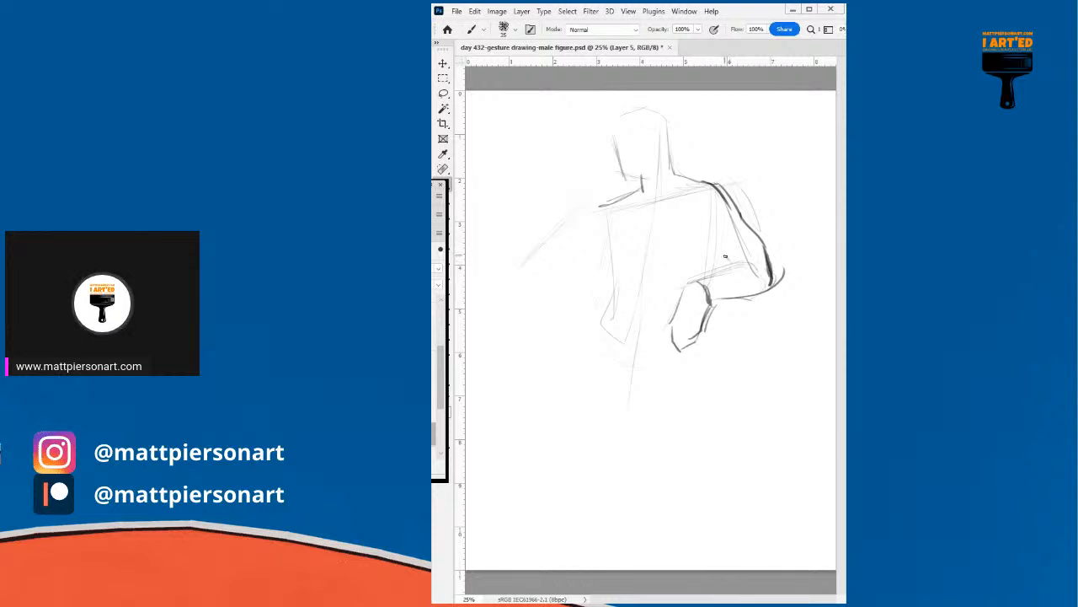
mouse_move(710, 236)
left_mouse_down()
mouse_move(734, 264)
mouse_move(719, 251)
mouse_move(772, 272)
left_mouse_up()
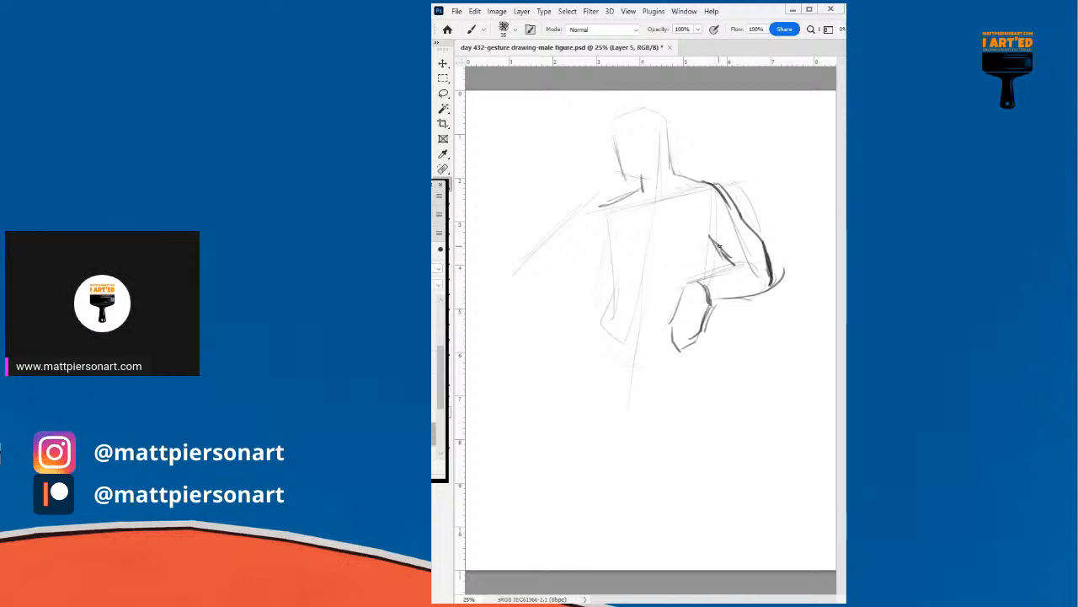
mouse_move(722, 254)
left_mouse_down()
mouse_move(728, 271)
mouse_move(699, 285)
mouse_move(744, 268)
left_mouse_up()
left_click_drag(723, 187, 737, 202)
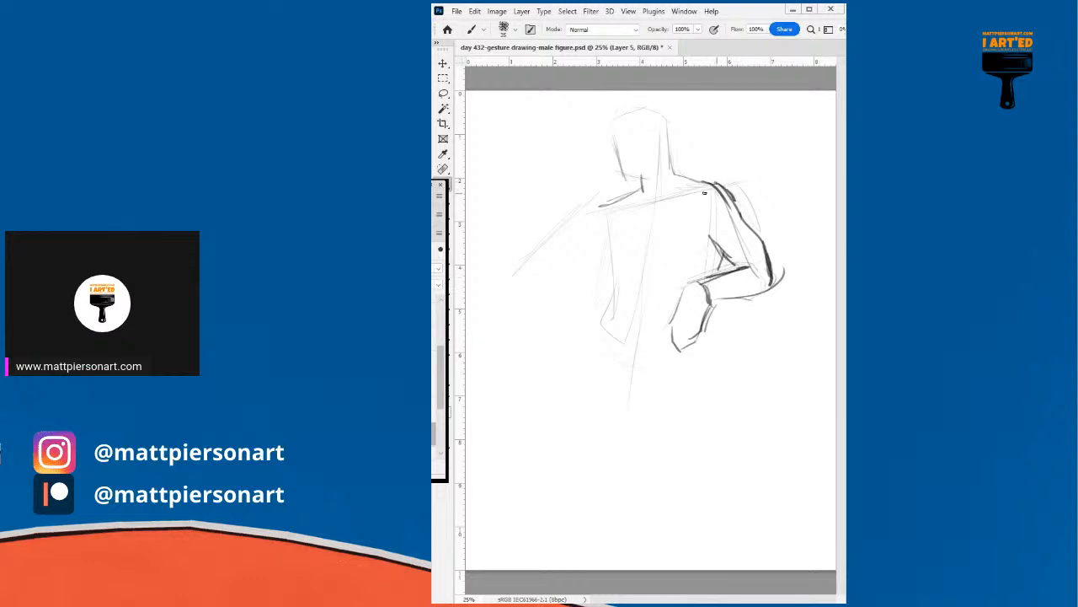
- Draw the neck muscle, chest contours, outstretched arm's shoulder, waist side and upper hip line
mouse_move(673, 154)
left_mouse_down()
mouse_move(650, 251)
mouse_move(665, 265)
mouse_move(692, 261)
left_mouse_up()
mouse_move(606, 252)
left_mouse_down()
mouse_move(606, 220)
mouse_move(584, 221)
mouse_move(602, 203)
mouse_move(572, 233)
left_mouse_up()
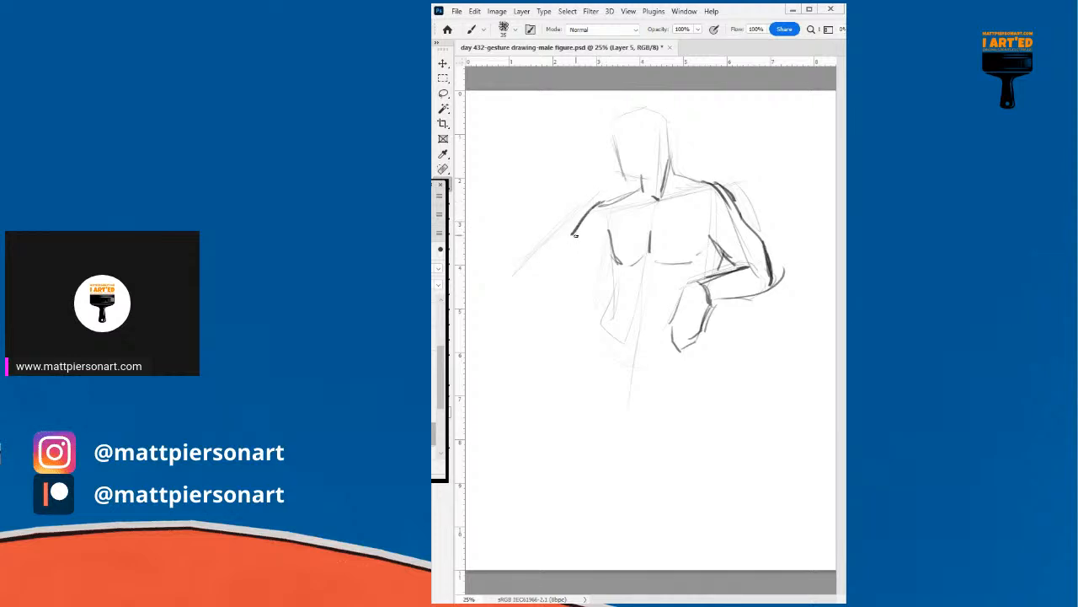
mouse_move(616, 269)
left_mouse_down()
mouse_move(595, 331)
mouse_move(660, 346)
mouse_move(706, 373)
left_mouse_up()
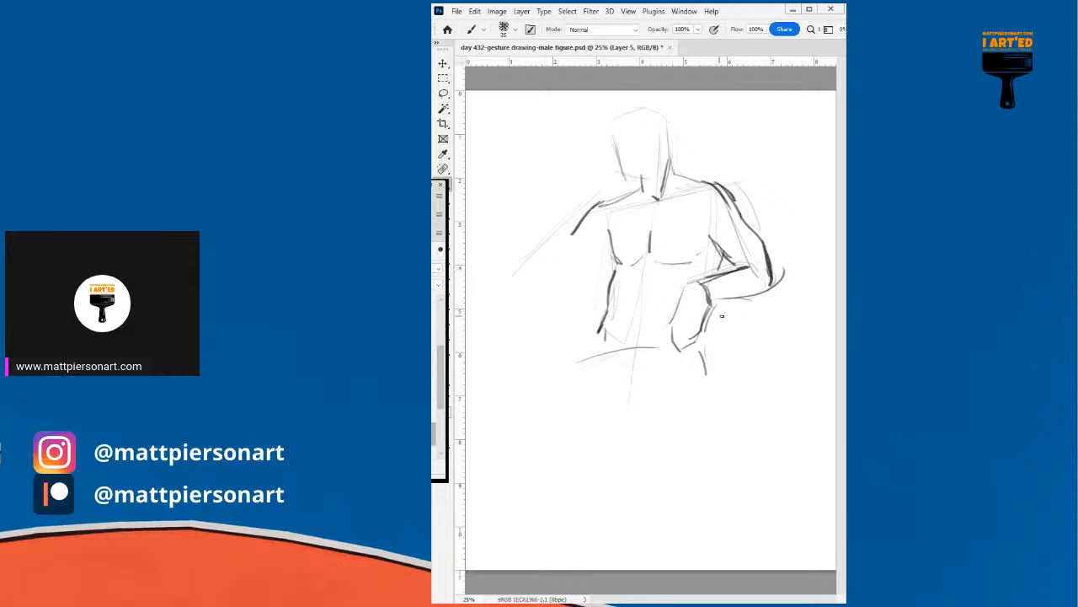
- Draw the seated figure's hip, horizontal thigh, bent knee, lower leg and foot on the ground
mouse_move(716, 301)
left_mouse_down()
mouse_move(702, 376)
mouse_move(673, 408)
mouse_move(631, 414)
left_mouse_up()
left_click_drag(689, 391, 578, 423)
mouse_move(584, 362)
left_mouse_down()
mouse_move(566, 365)
mouse_move(537, 409)
mouse_move(593, 409)
mouse_move(604, 444)
mouse_move(698, 388)
left_mouse_up()
left_click_drag(594, 410, 603, 426)
left_click_drag(537, 405, 590, 502)
left_click_drag(598, 411, 615, 499)
left_click_drag(605, 446, 619, 509)
mouse_move(584, 504)
left_mouse_down()
mouse_move(596, 526)
mouse_move(587, 510)
mouse_move(592, 526)
mouse_move(577, 533)
mouse_move(587, 511)
mouse_move(573, 540)
mouse_move(582, 525)
mouse_move(553, 549)
mouse_move(588, 559)
mouse_move(579, 565)
mouse_move(617, 553)
mouse_move(625, 507)
mouse_move(619, 538)
left_mouse_up()
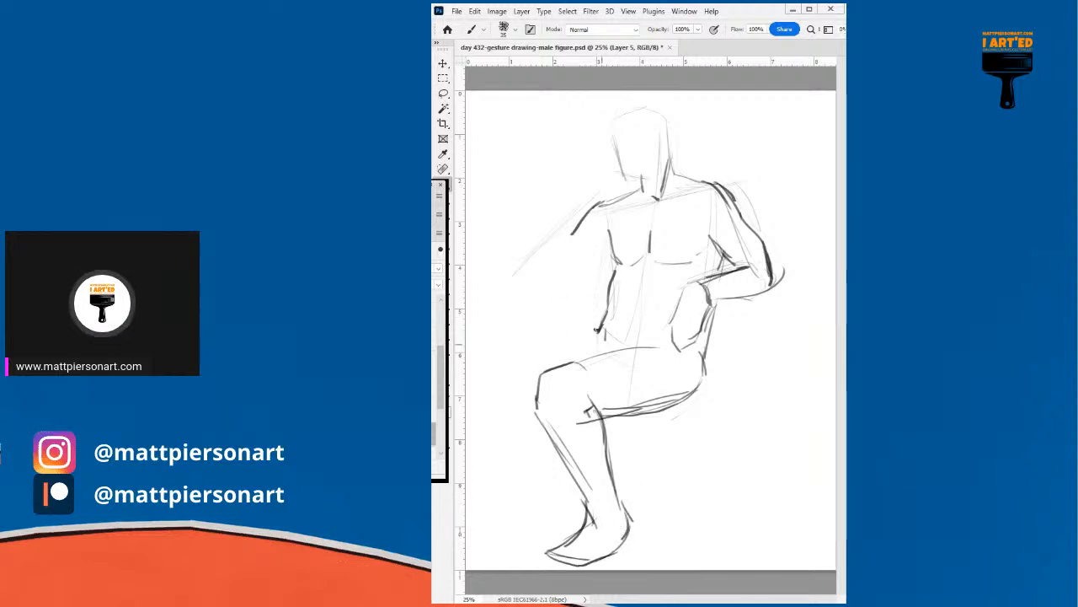
- Draw the second leg with its knee raised and foot resting behind the lower knee, plus the outstretched arm's contours
mouse_move(602, 330)
left_mouse_down()
mouse_move(607, 356)
mouse_move(545, 237)
mouse_move(552, 246)
left_mouse_up()
mouse_move(587, 304)
left_mouse_down()
mouse_move(547, 241)
mouse_move(514, 245)
left_mouse_up()
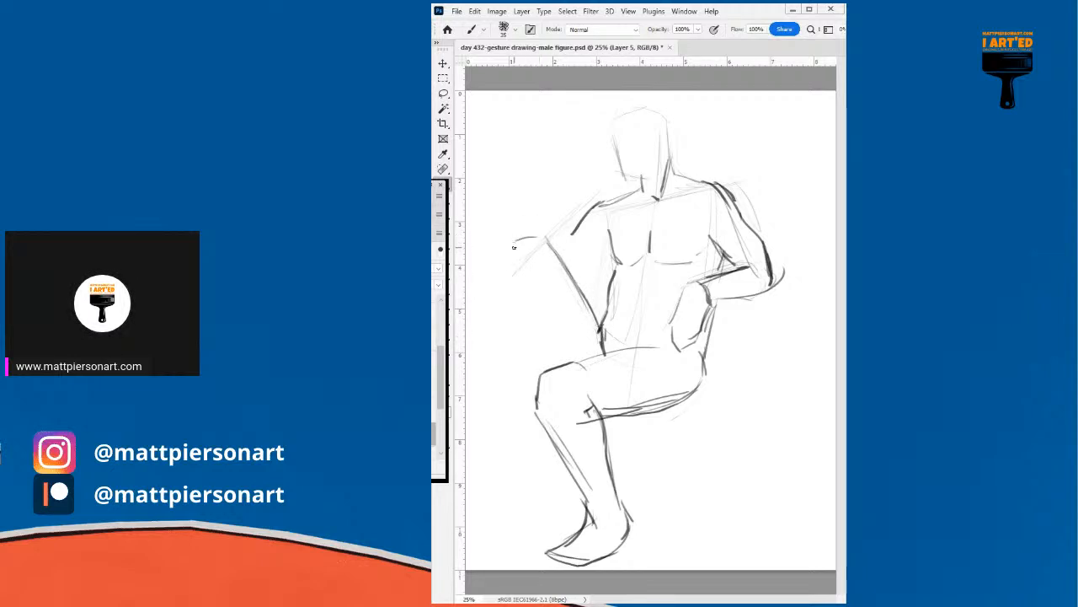
mouse_move(539, 389)
left_mouse_down()
mouse_move(504, 374)
mouse_move(534, 378)
mouse_move(501, 381)
mouse_move(536, 401)
left_mouse_up()
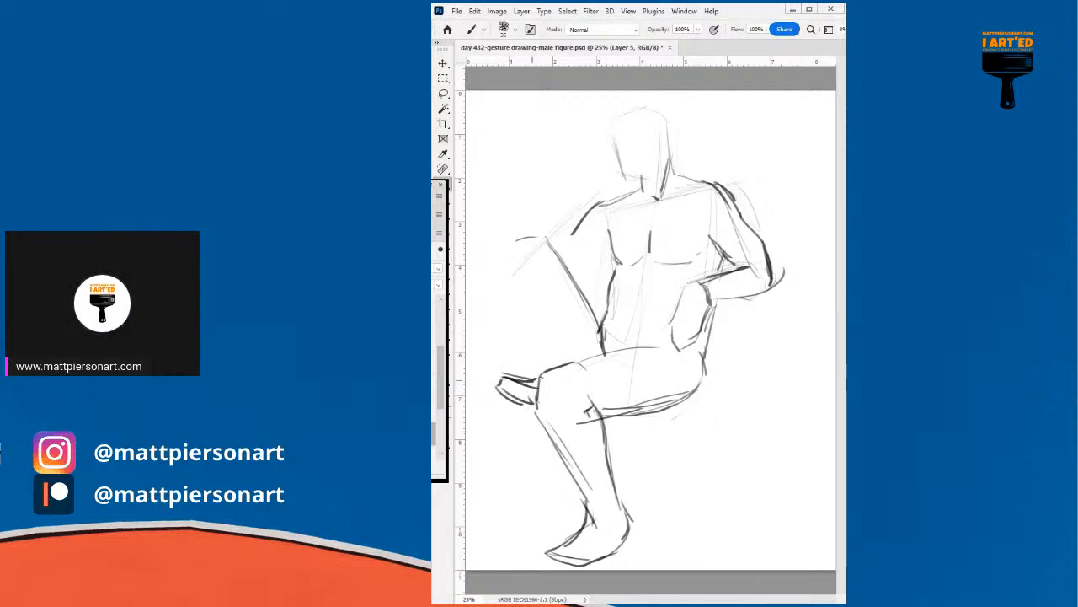
left_click_drag(549, 274, 580, 363)
left_click_drag(553, 251, 599, 327)
mouse_move(608, 251)
left_mouse_down()
mouse_move(570, 270)
mouse_move(580, 276)
left_mouse_up()
mouse_move(576, 233)
left_mouse_down()
mouse_move(556, 251)
mouse_move(502, 253)
mouse_move(503, 289)
mouse_move(549, 368)
left_mouse_up()
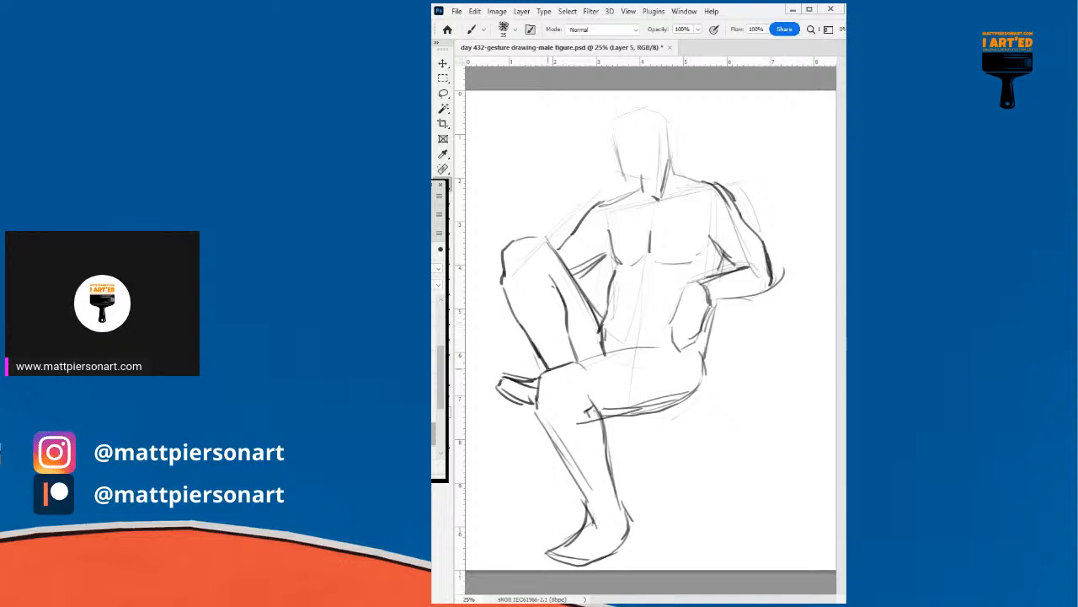
- Draw the hand hanging beside the raised shin and darken the underside of the arm resting on the knee
mouse_move(507, 294)
left_mouse_down()
mouse_move(486, 309)
mouse_move(477, 335)
mouse_move(516, 347)
mouse_move(482, 361)
mouse_move(506, 360)
left_mouse_up()
mouse_move(510, 322)
left_mouse_down()
mouse_move(520, 337)
mouse_move(510, 360)
left_mouse_up()
left_click_drag(512, 355, 497, 368)
left_click_drag(575, 276, 608, 254)
- Define the turned head with a dark hairline, jaw, brow, nose, mouth and chin in near profile
mouse_move(620, 173)
left_mouse_down()
mouse_move(640, 179)
mouse_move(614, 158)
mouse_move(623, 157)
mouse_move(617, 110)
mouse_move(660, 99)
mouse_move(674, 157)
left_mouse_up()
mouse_move(655, 101)
left_mouse_down()
mouse_move(616, 110)
mouse_move(652, 99)
mouse_move(642, 100)
mouse_move(673, 110)
mouse_move(680, 128)
mouse_move(680, 143)
mouse_move(624, 173)
mouse_move(639, 177)
mouse_move(623, 171)
mouse_move(655, 157)
left_mouse_up()
left_click_drag(656, 141, 652, 163)
left_click_drag(657, 116, 654, 164)
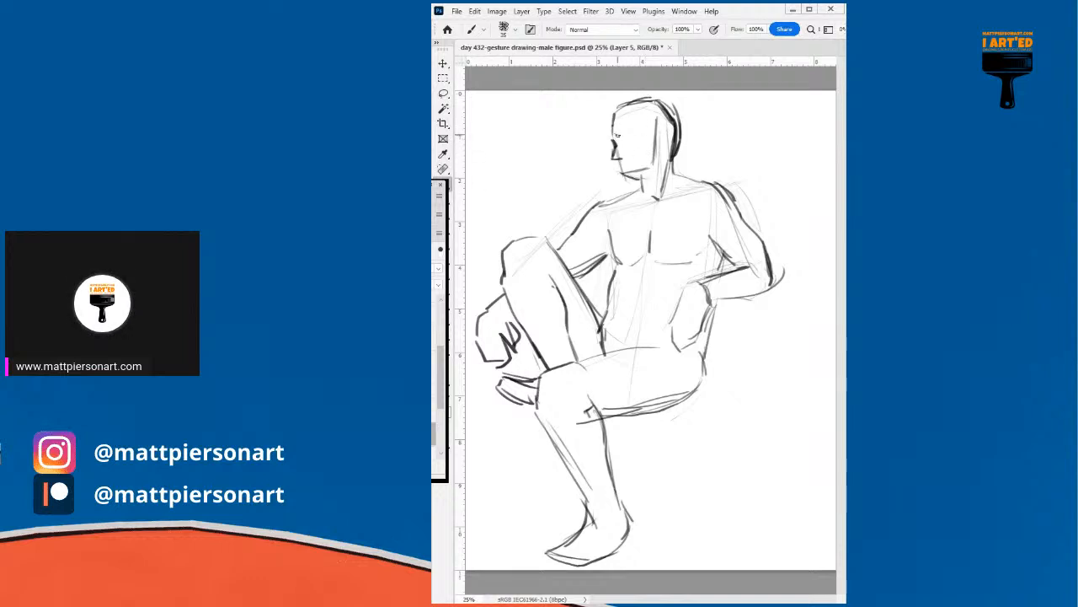
mouse_move(616, 133)
left_mouse_down()
mouse_move(633, 132)
mouse_move(614, 128)
left_mouse_up()
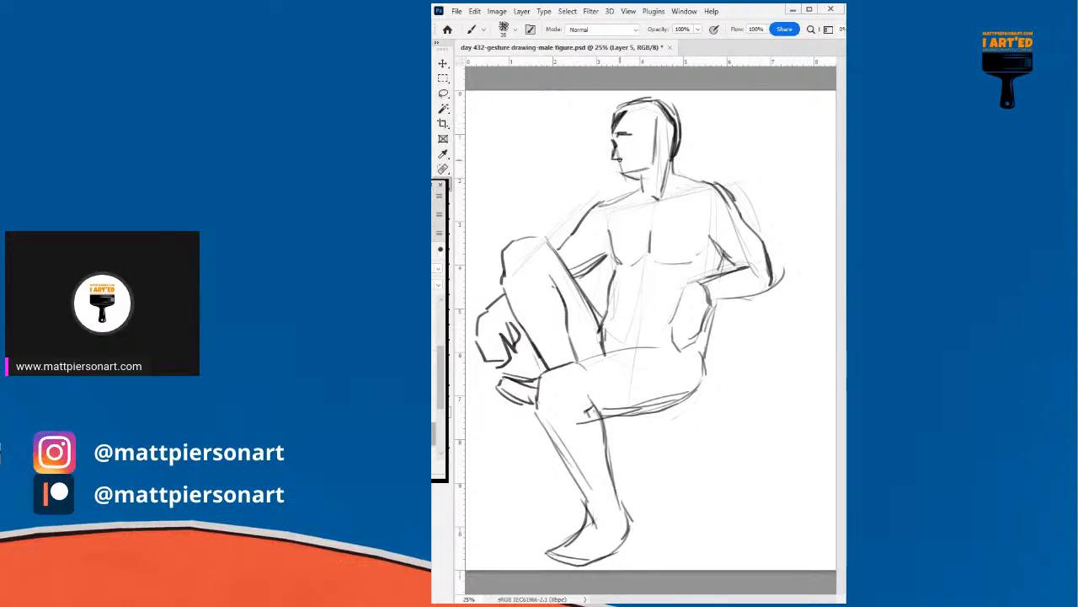
left_click_drag(619, 165, 647, 169)
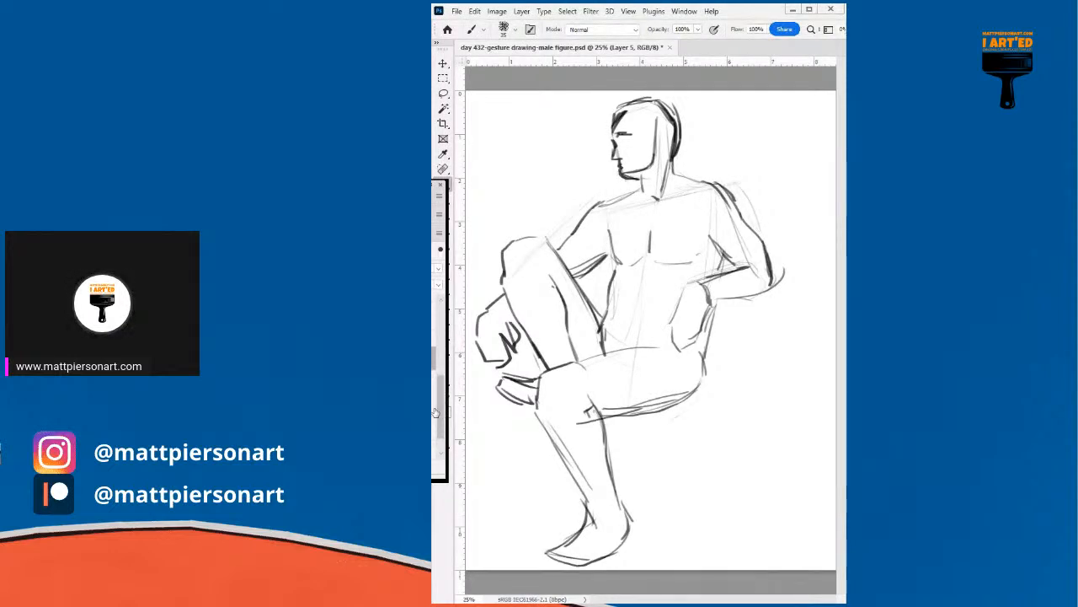
- Switch to blank Layer 4 and sketch an oval head with a vertical centre line and facial guide, plus the shoulder line
key("Delete")
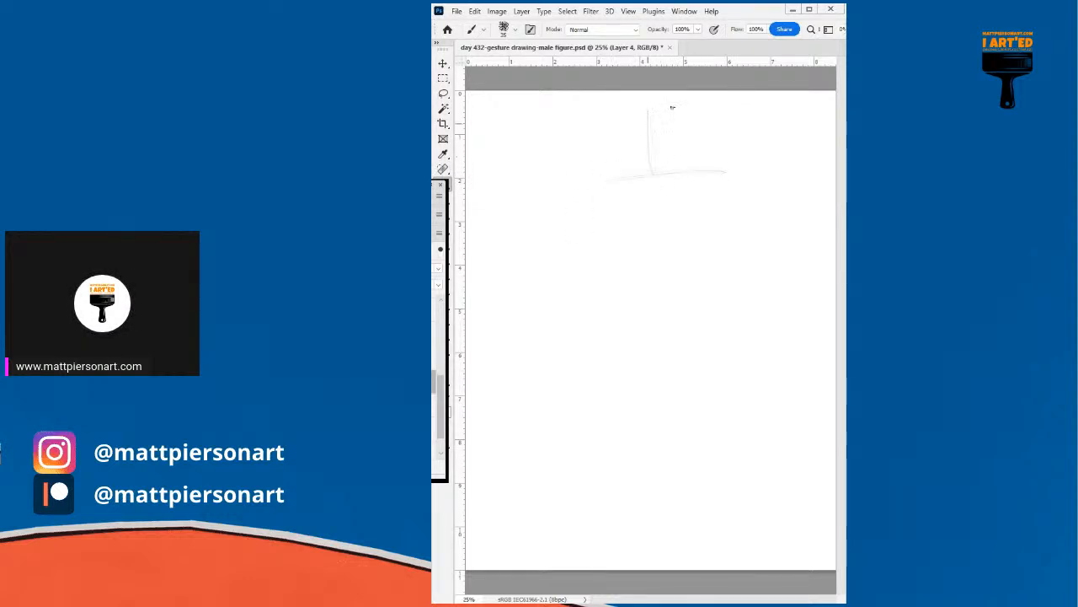
mouse_move(663, 174)
left_mouse_down()
mouse_move(685, 113)
mouse_move(650, 144)
mouse_move(686, 161)
mouse_move(647, 116)
mouse_move(683, 173)
left_mouse_up()
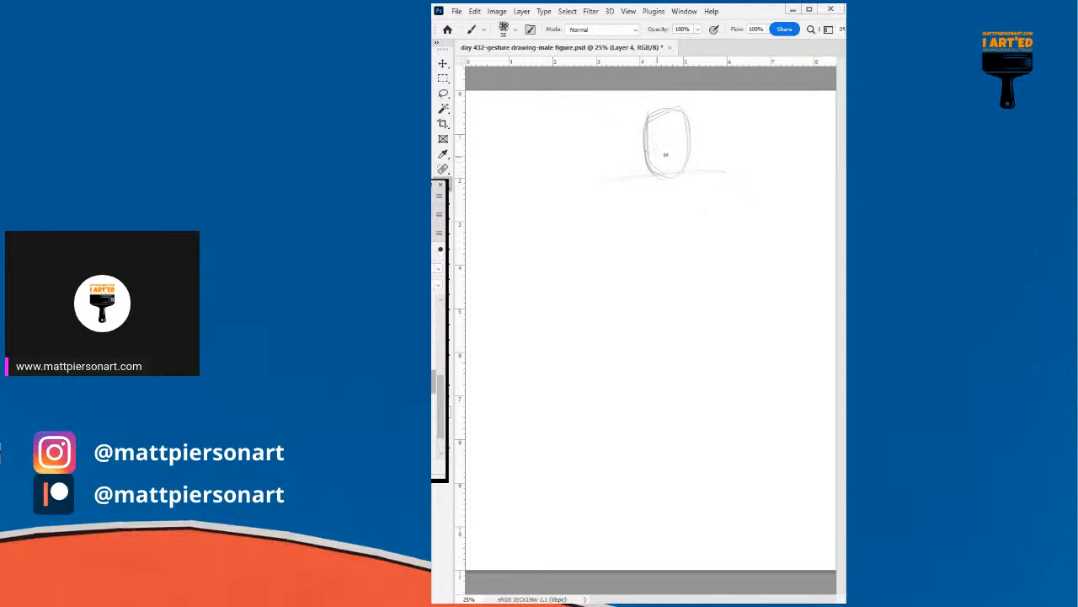
left_click_drag(667, 110, 665, 152)
left_click_drag(656, 164, 600, 179)
- Lightly sketch the torso's slanting side, the bent arm in front of the chest and the supporting thigh
left_click_drag(600, 211, 654, 287)
mouse_move(721, 324)
left_mouse_down()
mouse_move(731, 471)
mouse_move(707, 459)
left_mouse_up()
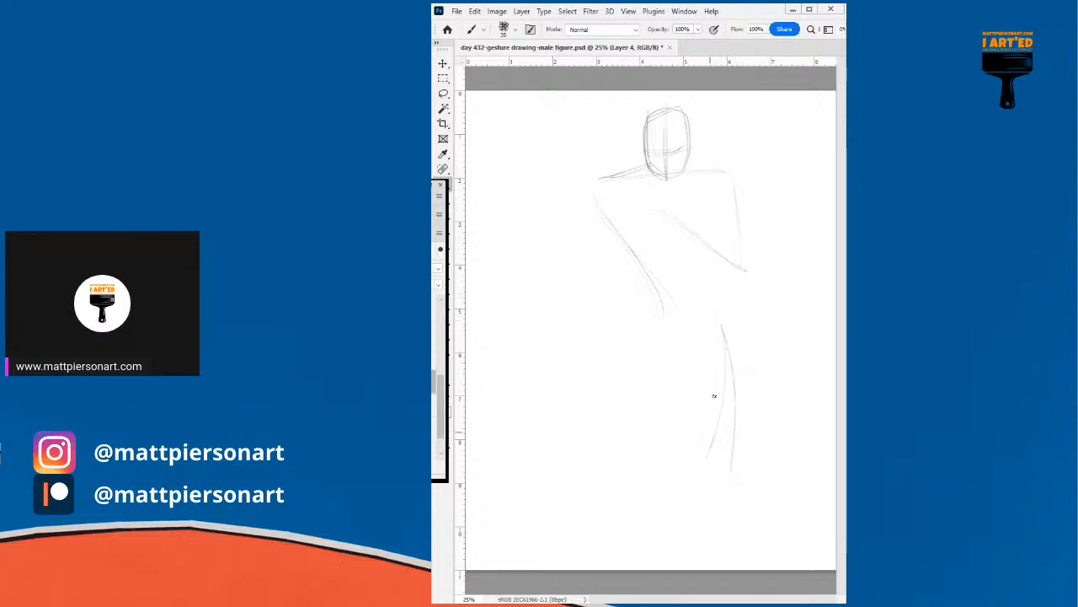
left_click_drag(680, 417, 696, 460)
left_click_drag(728, 346, 705, 460)
left_click_drag(720, 322, 723, 408)
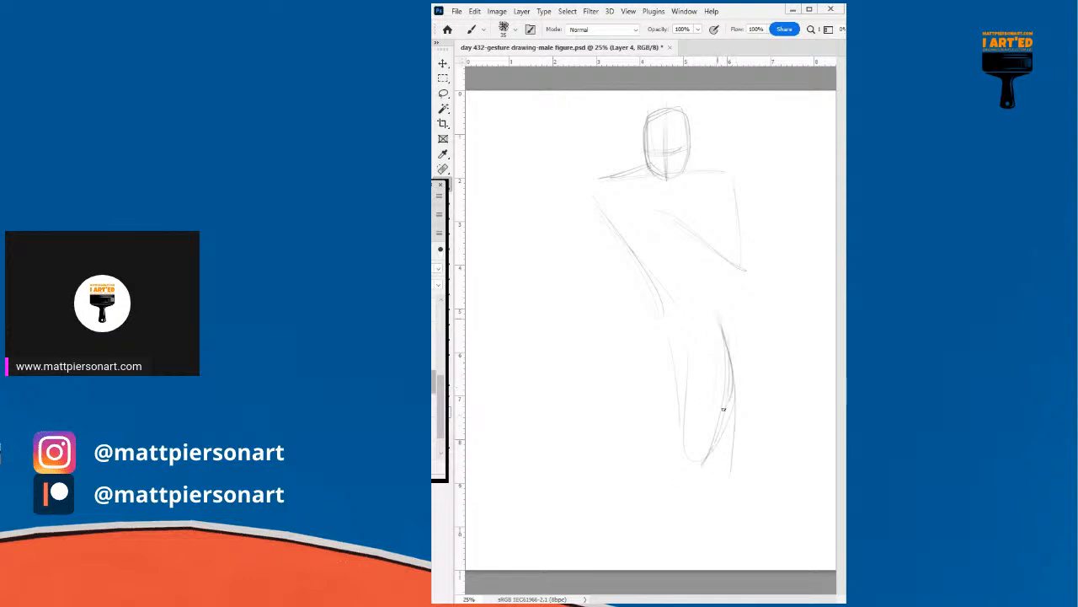
- Add the supporting leg's lower leg bending back to the foot and the curved underside of the raised thigh
mouse_move(653, 353)
left_mouse_down()
mouse_move(681, 383)
mouse_move(695, 460)
mouse_move(621, 497)
left_mouse_up()
mouse_move(716, 478)
left_mouse_down()
mouse_move(628, 518)
mouse_move(622, 500)
mouse_move(615, 517)
mouse_move(606, 510)
mouse_move(591, 564)
left_mouse_up()
mouse_move(630, 325)
left_mouse_down()
mouse_move(649, 347)
mouse_move(612, 281)
left_mouse_up()
left_click_drag(633, 347, 596, 266)
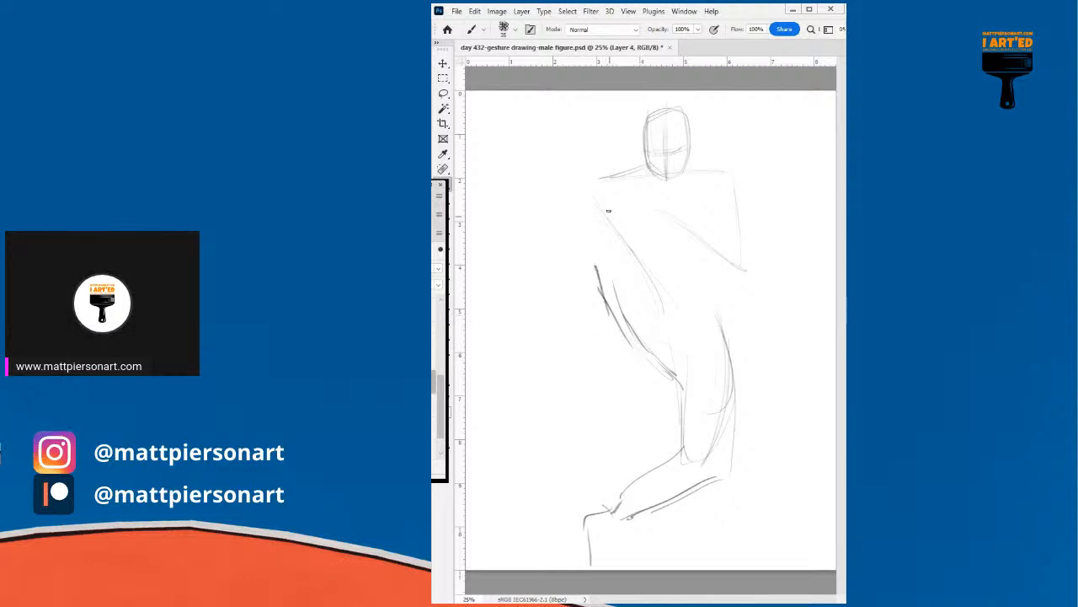
- Sketch the raised knee, the top of its thigh, the crease behind the knee and the curved waistband
mouse_move(570, 230)
left_mouse_down()
mouse_move(600, 210)
mouse_move(662, 295)
left_mouse_up()
left_click_drag(628, 224, 672, 293)
mouse_move(647, 246)
left_mouse_down()
mouse_move(662, 310)
mouse_move(683, 273)
mouse_move(723, 317)
left_mouse_up()
left_click_drag(668, 278, 719, 295)
mouse_move(607, 287)
left_mouse_down()
mouse_move(602, 268)
mouse_move(590, 298)
left_mouse_up()
left_click_drag(571, 224, 566, 278)
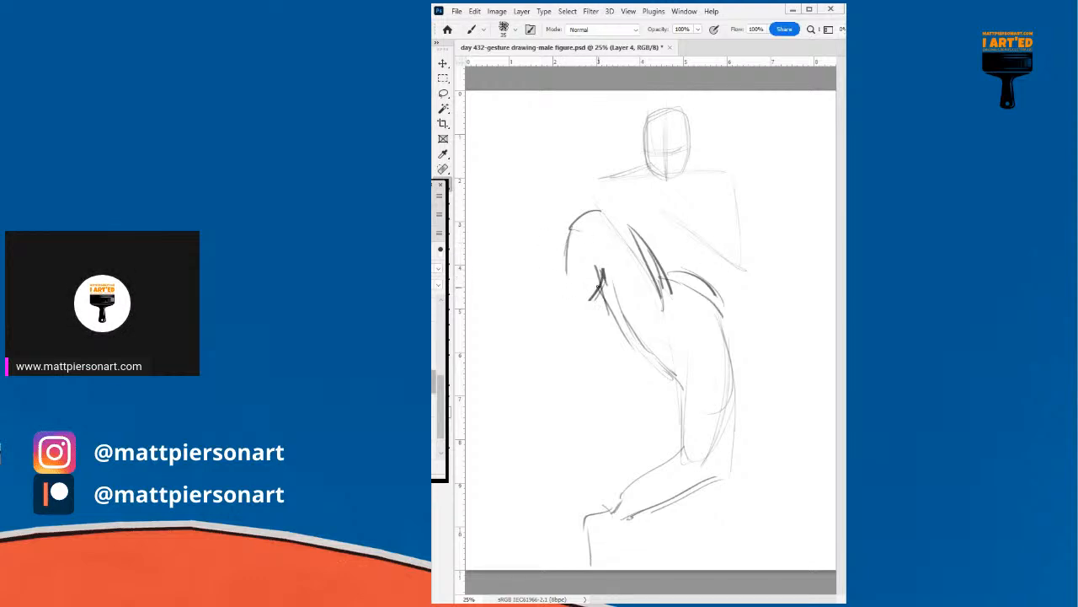
- Draw the shoulder and arm extending past the raised knee, ending in a dark fist with a wrist cuff
left_click_drag(570, 229, 561, 294)
left_click_drag(632, 175, 505, 277)
left_click_drag(566, 261, 523, 281)
mouse_move(514, 269)
left_mouse_down()
mouse_move(525, 279)
mouse_move(496, 277)
mouse_move(489, 304)
mouse_move(519, 307)
mouse_move(489, 305)
mouse_move(496, 314)
left_mouse_up()
mouse_move(488, 305)
left_mouse_down()
mouse_move(487, 289)
mouse_move(536, 263)
mouse_move(507, 315)
mouse_move(487, 308)
mouse_move(488, 289)
left_mouse_up()
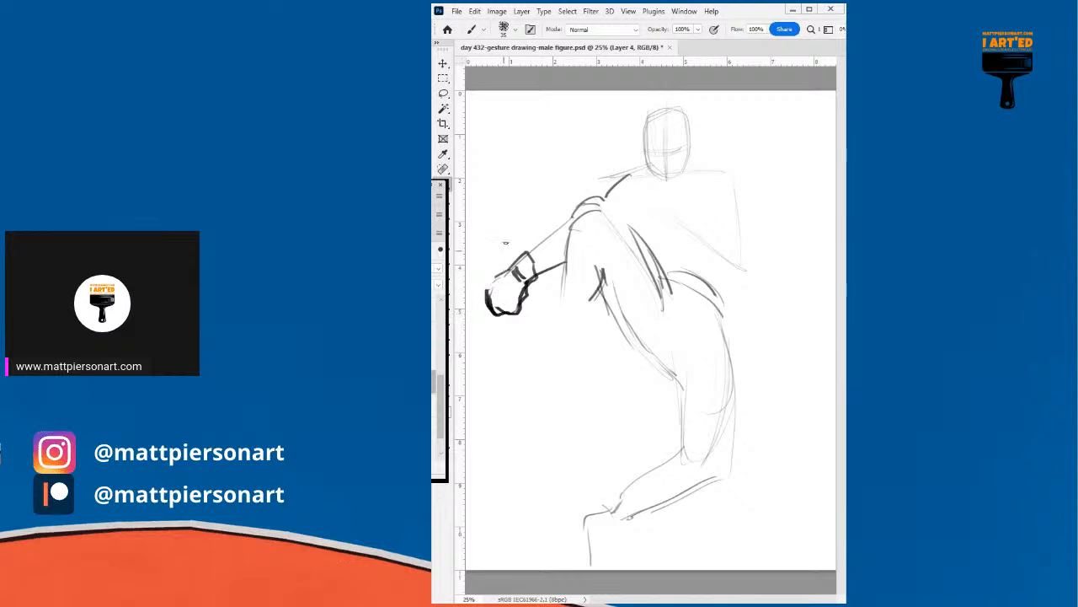
- Darken the raised thigh's contours and draw the waistband, side flare and leg hems of the shorts
left_click_drag(604, 276, 638, 339)
mouse_move(587, 206)
left_mouse_down()
mouse_move(608, 202)
mouse_move(666, 278)
mouse_move(665, 316)
mouse_move(638, 338)
left_mouse_up()
mouse_move(664, 288)
left_mouse_down()
mouse_move(639, 340)
mouse_move(618, 352)
mouse_move(642, 345)
mouse_move(632, 362)
mouse_move(664, 380)
mouse_move(682, 369)
mouse_move(732, 381)
left_mouse_up()
left_click_drag(733, 366, 734, 384)
mouse_move(730, 312)
left_mouse_down()
mouse_move(726, 337)
mouse_move(742, 341)
left_mouse_up()
left_click_drag(671, 280, 713, 283)
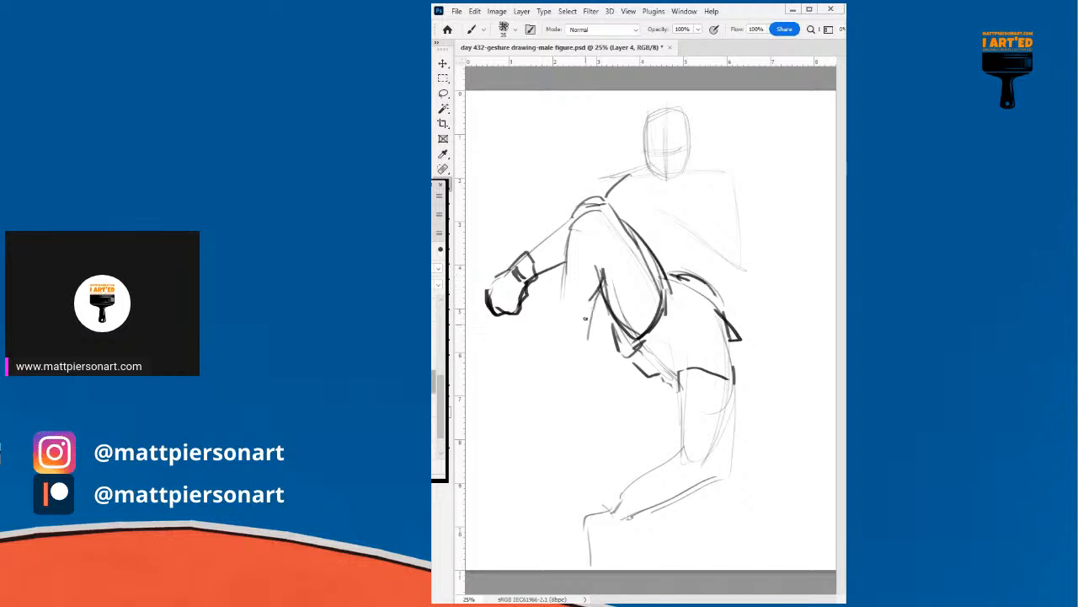
- Draw the raised leg's shin and downward-pointing foot, and the other fist and forearm in front of the chest
left_click_drag(569, 270, 564, 341)
mouse_move(596, 289)
left_mouse_down()
mouse_move(586, 334)
mouse_move(547, 359)
mouse_move(552, 416)
mouse_move(595, 369)
left_mouse_up()
mouse_move(590, 342)
left_mouse_down()
mouse_move(595, 358)
mouse_move(584, 374)
left_mouse_up()
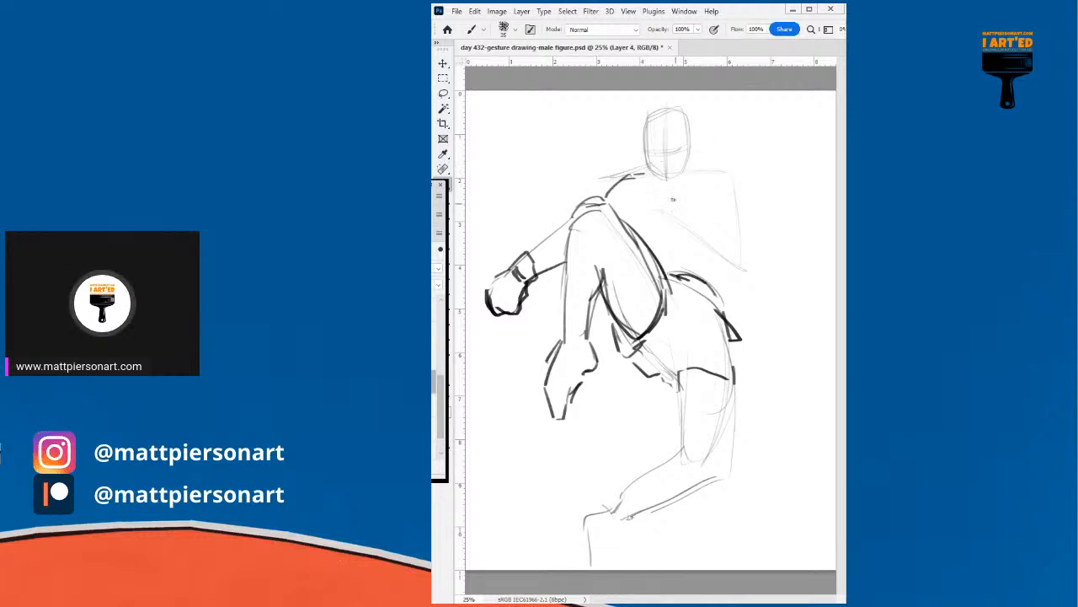
mouse_move(665, 212)
left_mouse_down()
mouse_move(654, 226)
mouse_move(663, 196)
mouse_move(679, 193)
mouse_move(711, 224)
mouse_move(715, 246)
mouse_move(672, 232)
mouse_move(688, 236)
left_mouse_up()
mouse_move(686, 237)
left_mouse_down()
mouse_move(745, 238)
mouse_move(744, 268)
mouse_move(741, 247)
mouse_move(714, 259)
mouse_move(753, 246)
left_mouse_up()
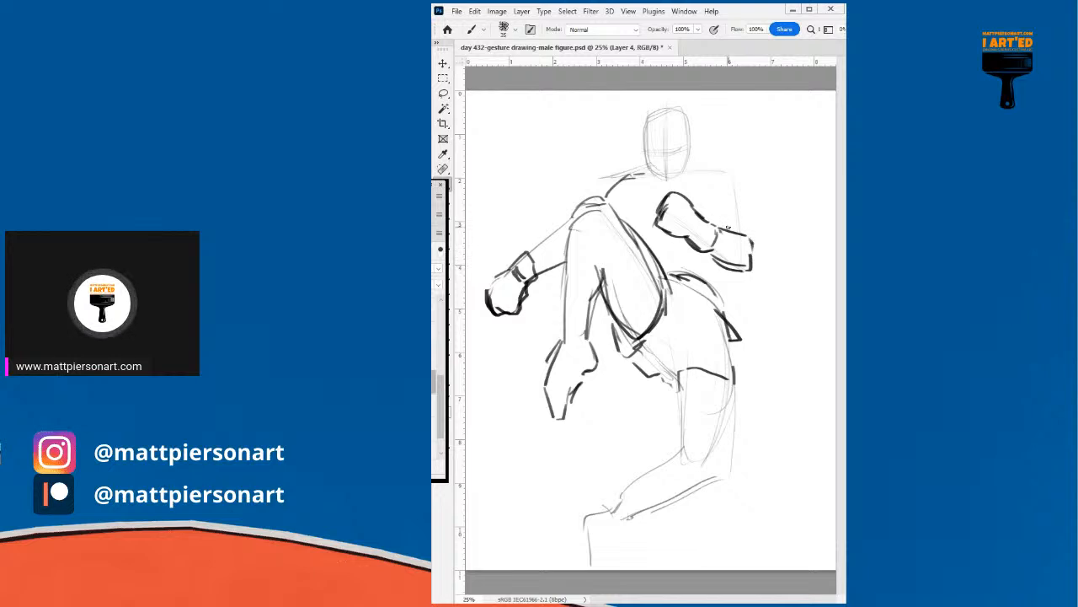
- Draw the shoulder, upper arm and torso side behind the front fist, and add a short crease on the opposite side of the chest
mouse_move(692, 165)
left_mouse_down()
mouse_move(744, 186)
mouse_move(755, 246)
mouse_move(718, 295)
left_mouse_up()
left_click_drag(725, 253, 721, 276)
left_click_drag(647, 193, 638, 205)
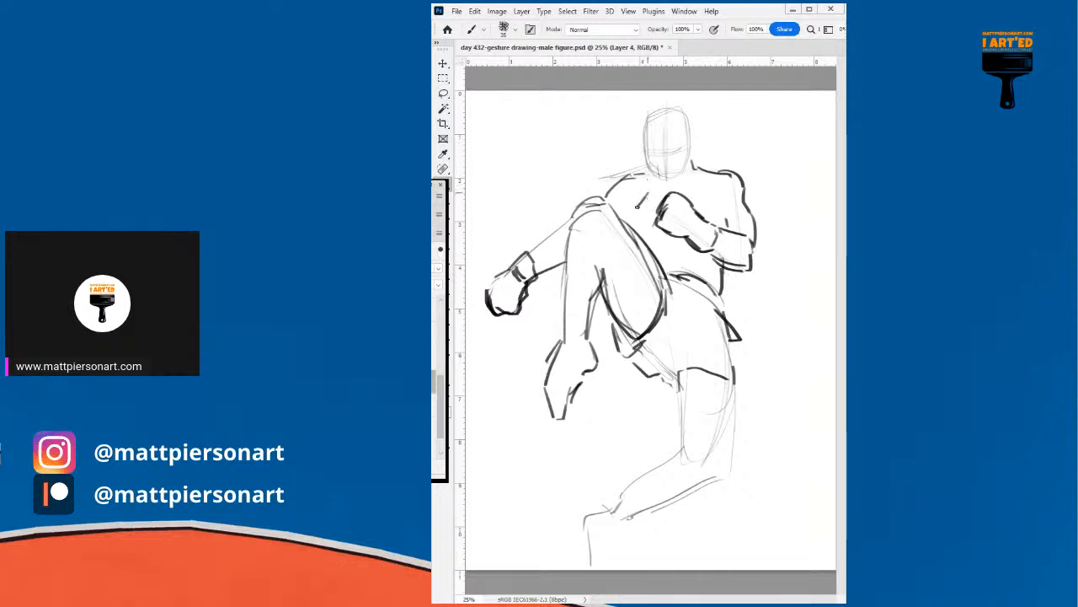
- Darken the standing leg's contours down to the ankle and shade beneath the shorts hem and the raised thigh
left_click_drag(674, 383, 696, 457)
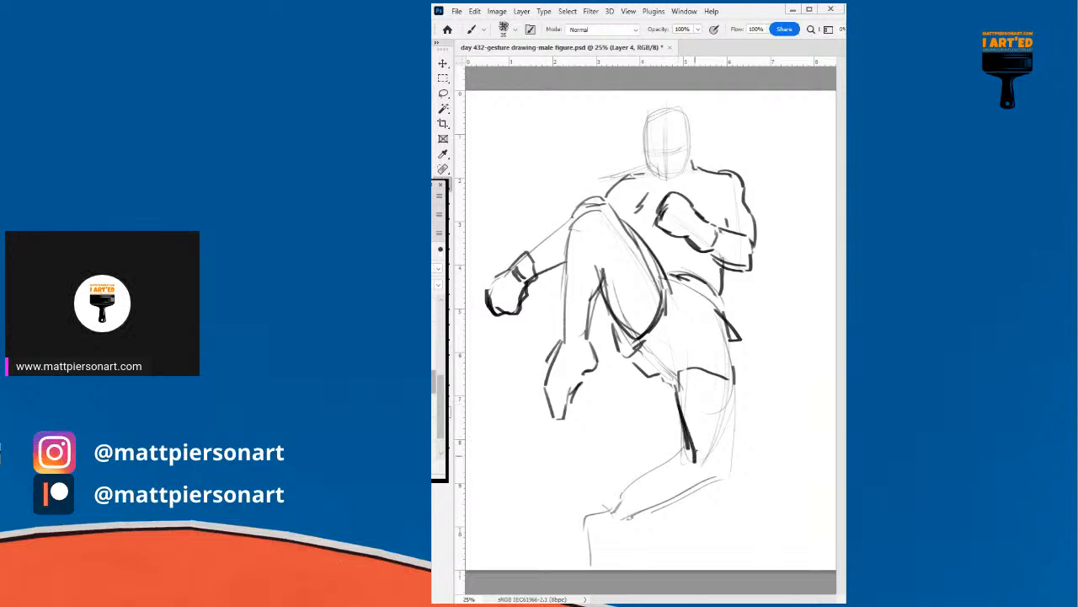
mouse_move(733, 384)
left_mouse_down()
mouse_move(729, 466)
mouse_move(718, 481)
mouse_move(648, 484)
mouse_move(634, 504)
mouse_move(642, 523)
mouse_move(677, 505)
mouse_move(650, 518)
left_mouse_up()
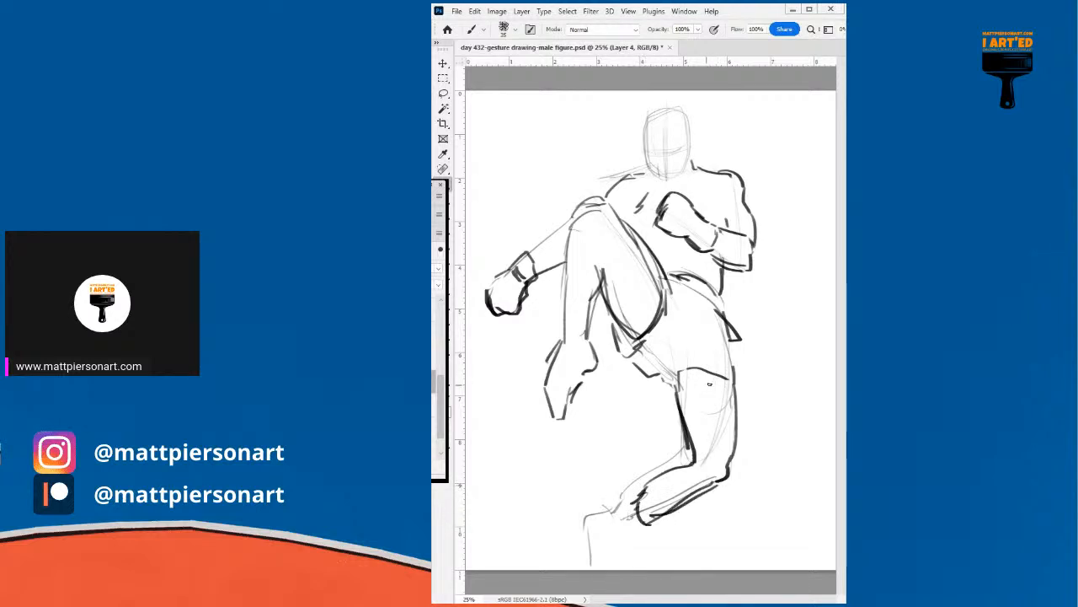
mouse_move(679, 373)
left_mouse_down()
mouse_move(685, 398)
mouse_move(693, 366)
left_mouse_up()
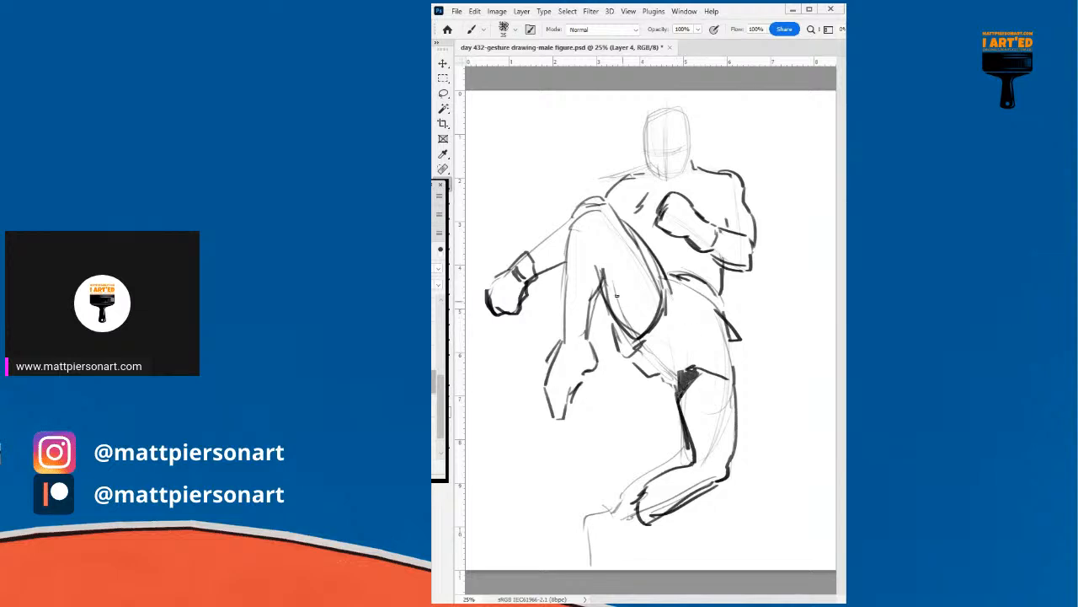
mouse_move(613, 311)
left_mouse_down()
mouse_move(652, 329)
mouse_move(629, 332)
mouse_move(653, 335)
left_mouse_up()
left_click_drag(679, 237, 674, 270)
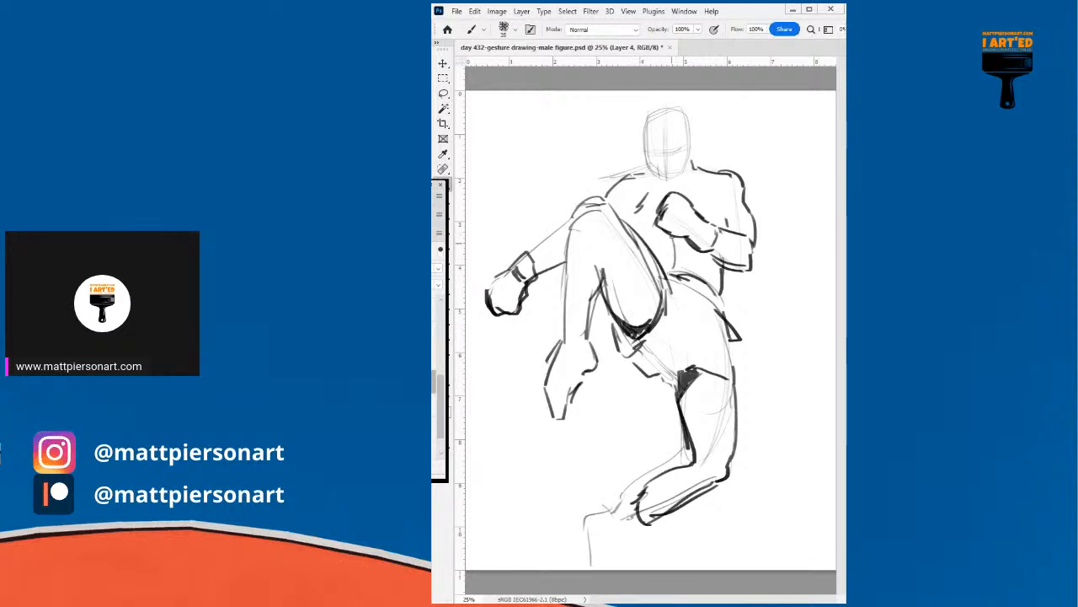
- Draw the eyes, jaw, ears and hairline of the head, and shade the neck, chest and rear shoulder
mouse_move(665, 153)
left_mouse_down()
mouse_move(653, 152)
mouse_move(671, 150)
left_mouse_up()
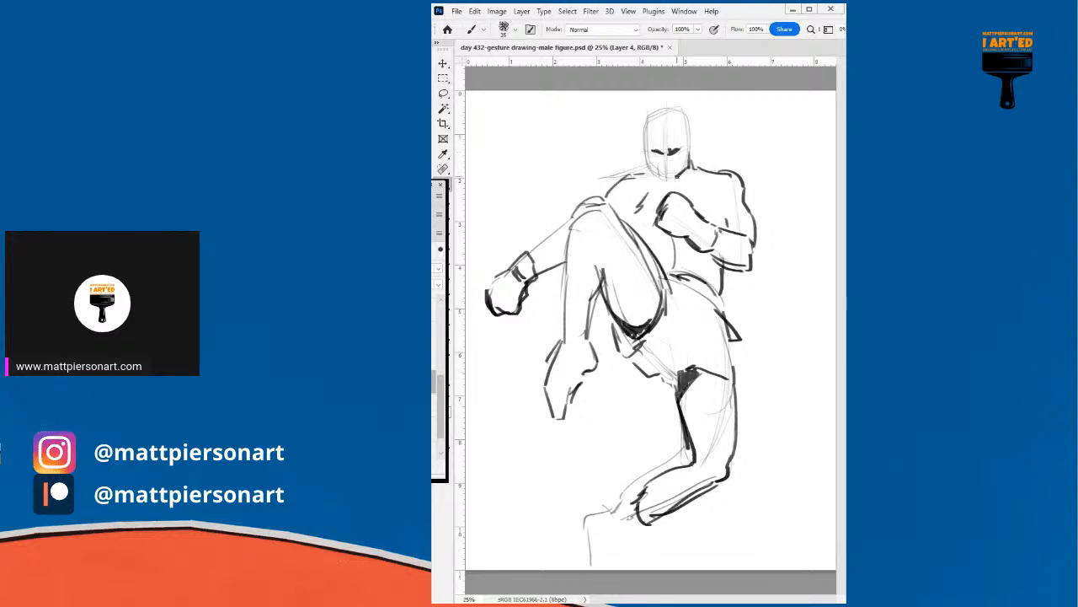
mouse_move(647, 151)
left_mouse_down()
mouse_move(665, 177)
mouse_move(647, 145)
mouse_move(688, 134)
mouse_move(696, 154)
mouse_move(644, 111)
mouse_move(680, 106)
left_mouse_up()
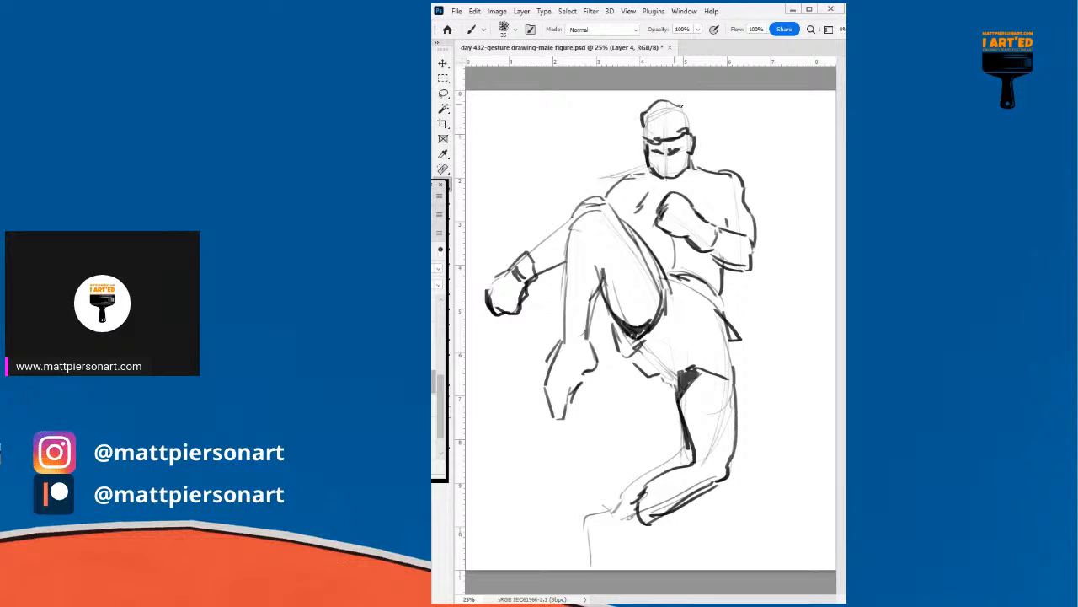
mouse_move(686, 166)
left_mouse_down()
mouse_move(628, 181)
mouse_move(635, 215)
left_mouse_up()
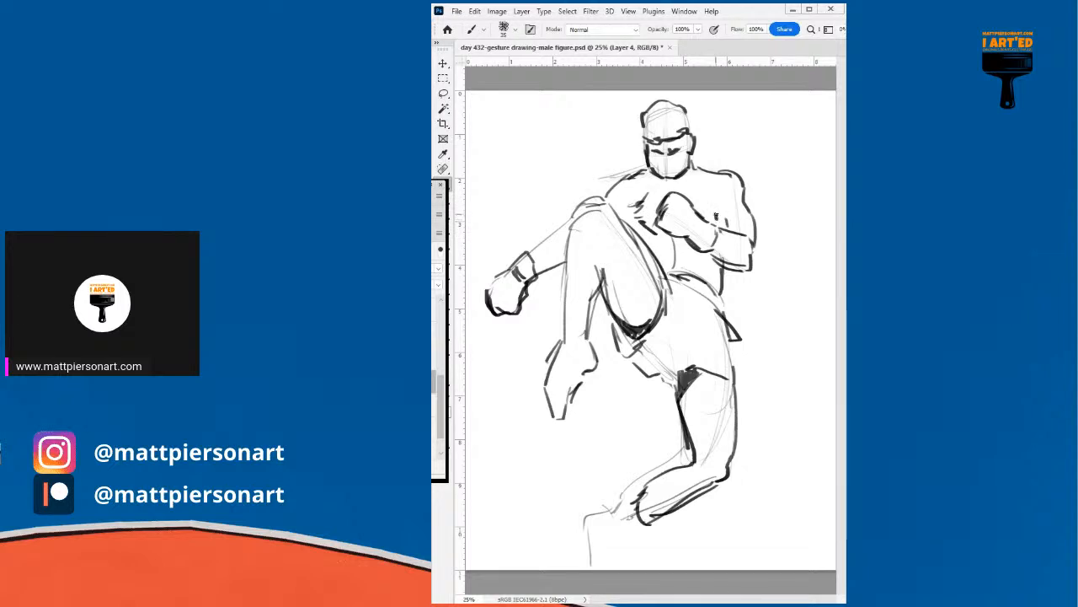
left_click_drag(716, 213, 729, 224)
mouse_move(670, 167)
left_mouse_down()
mouse_move(680, 169)
mouse_move(666, 182)
mouse_move(649, 173)
mouse_move(692, 172)
mouse_move(678, 181)
mouse_move(700, 169)
mouse_move(727, 193)
mouse_move(696, 190)
mouse_move(726, 190)
mouse_move(738, 177)
left_mouse_up()
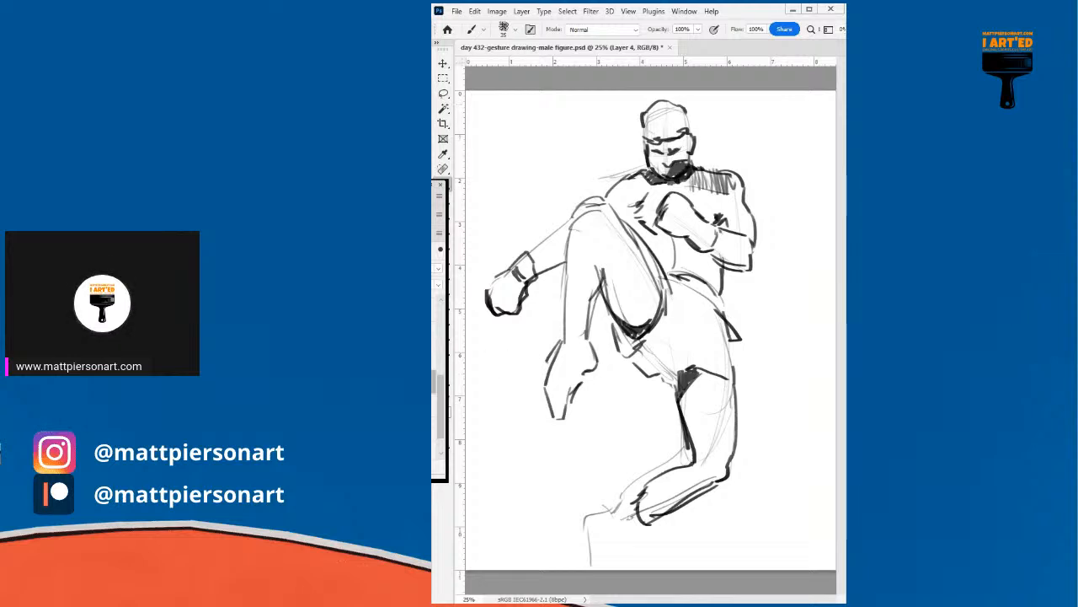
- Switch to the empty Layer 3 and lightly sketch a slanted shoulder line and a raised knee for a new figure
key("Delete")
left_click(433, 405)
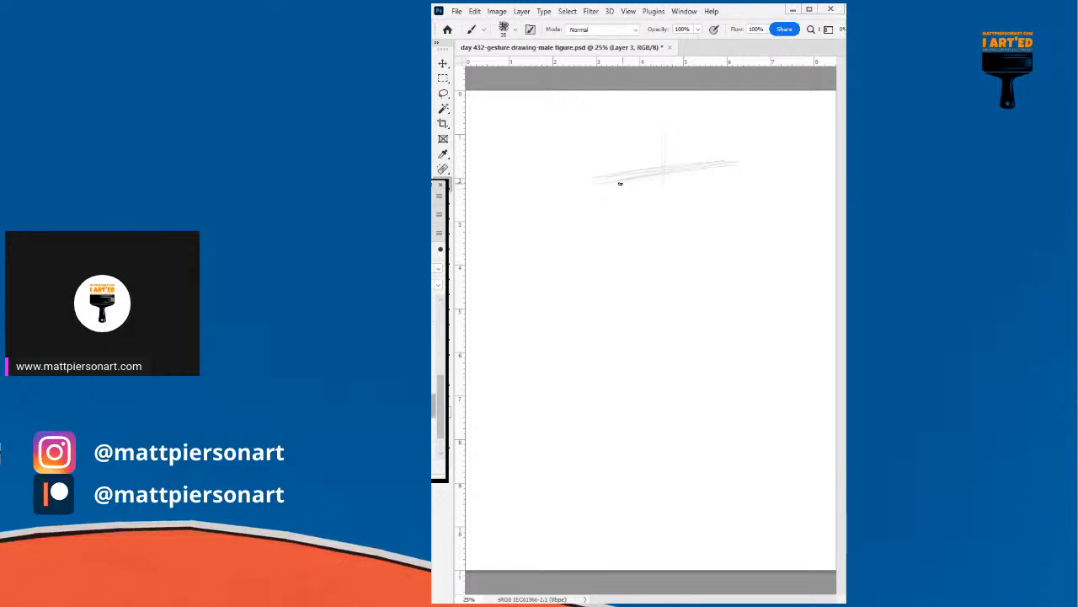
left_click_drag(604, 183, 685, 184)
mouse_move(598, 183)
left_mouse_down()
mouse_move(703, 181)
mouse_move(728, 170)
mouse_move(700, 165)
left_mouse_up()
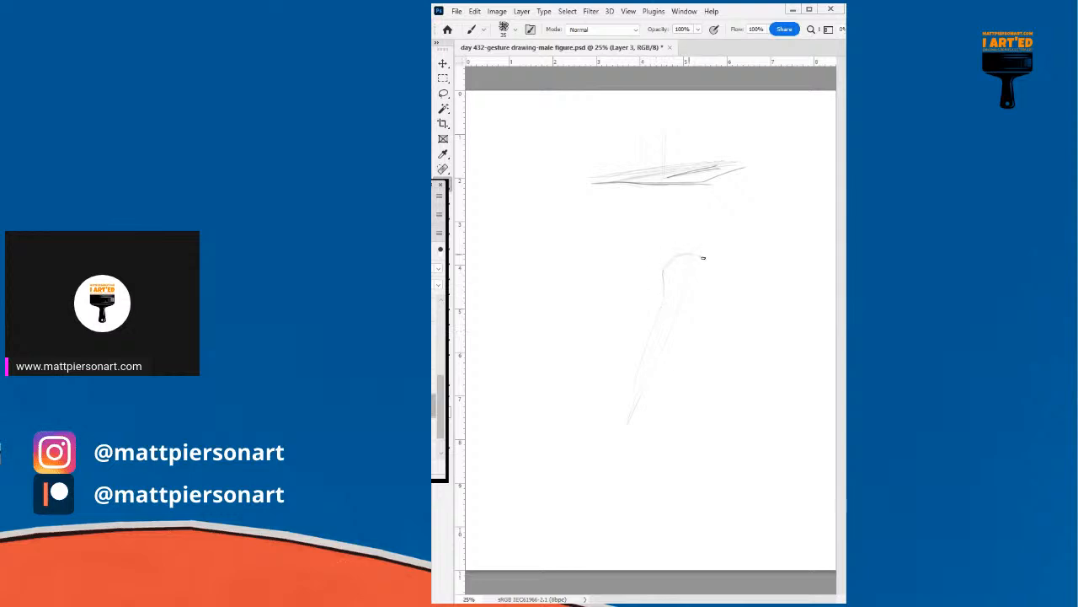
- Block in both torso sides, the forearm crossing below the knee, and the shin ending in an outlined foot
left_click_drag(749, 293, 655, 312)
left_click_drag(752, 218, 757, 287)
mouse_move(616, 203)
left_mouse_down()
mouse_move(634, 297)
mouse_move(617, 410)
left_mouse_up()
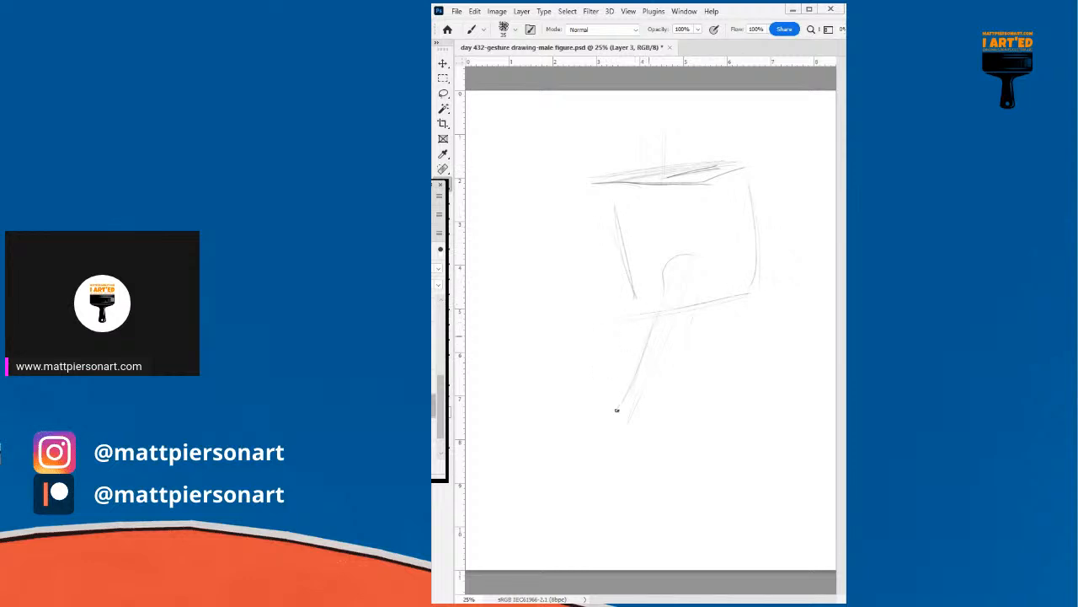
left_click_drag(698, 312, 651, 416)
mouse_move(640, 375)
left_mouse_down()
mouse_move(626, 420)
mouse_move(661, 420)
mouse_move(631, 417)
mouse_move(586, 442)
mouse_move(596, 464)
mouse_move(612, 421)
mouse_move(577, 441)
mouse_move(598, 458)
mouse_move(661, 436)
mouse_move(663, 409)
left_mouse_up()
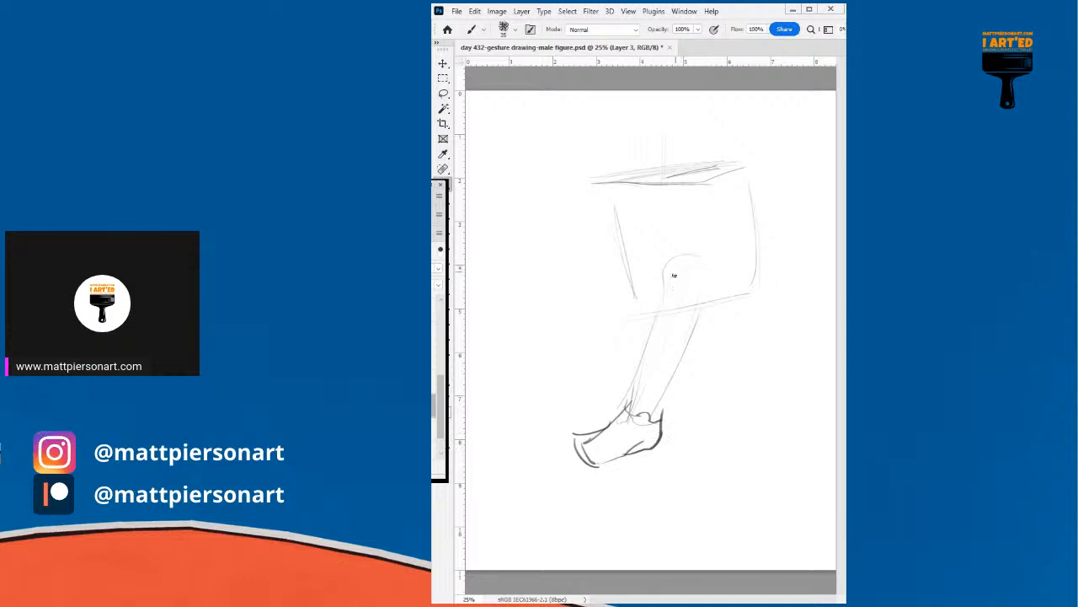
- Darken the bent arm from the shoulder to the elbow and along the forearm across the shin, ending in a fist
left_click_drag(629, 316, 677, 306)
left_click_drag(676, 302, 739, 281)
left_click_drag(736, 178, 764, 240)
mouse_move(744, 177)
left_mouse_down()
mouse_move(766, 288)
mouse_move(747, 312)
left_mouse_up()
mouse_move(674, 301)
left_mouse_down()
mouse_move(735, 275)
mouse_move(649, 310)
mouse_move(721, 325)
mouse_move(767, 302)
left_mouse_up()
mouse_move(654, 309)
left_mouse_down()
mouse_move(598, 323)
mouse_move(594, 346)
mouse_move(660, 339)
mouse_move(607, 360)
left_mouse_up()
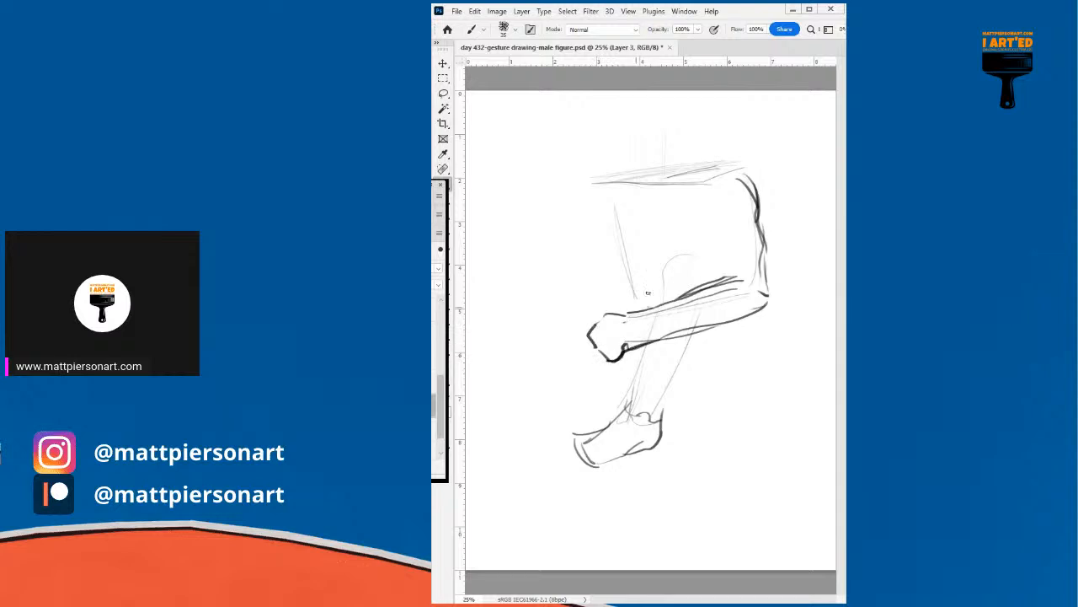
- Darken the rounded knee and the front of the shin, and reinforce the foot's contours and sole
mouse_move(664, 293)
left_mouse_down()
mouse_move(679, 253)
mouse_move(725, 278)
mouse_move(657, 294)
mouse_move(622, 428)
left_mouse_up()
mouse_move(642, 389)
left_mouse_down()
mouse_move(615, 441)
mouse_move(581, 457)
left_mouse_up()
left_click_drag(620, 424, 601, 441)
mouse_move(605, 438)
left_mouse_down()
mouse_move(577, 454)
mouse_move(601, 483)
mouse_move(630, 467)
left_mouse_up()
key("r")
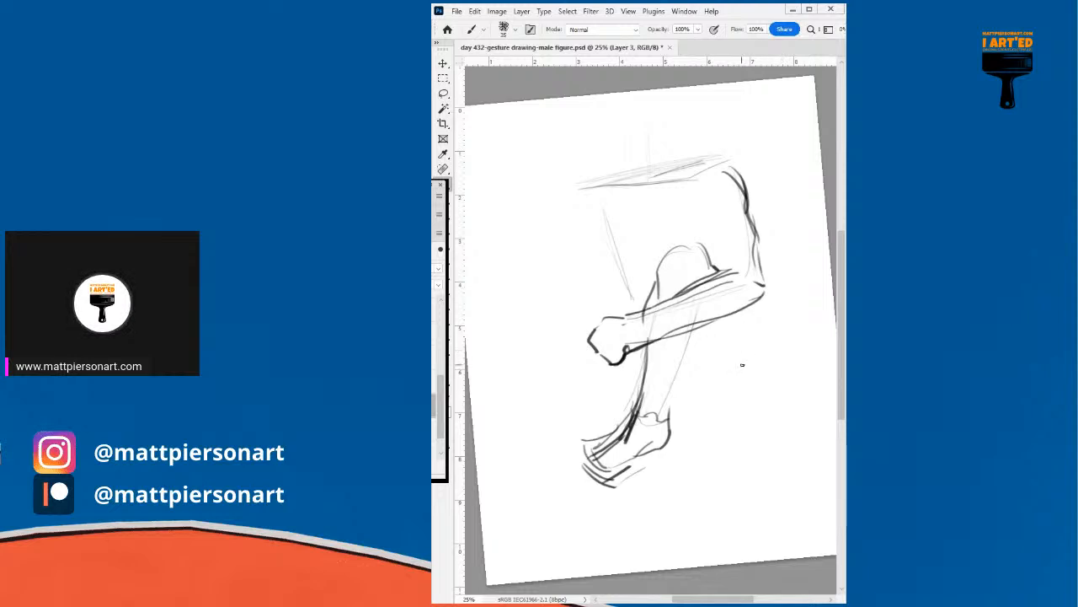
key("Escape")
left_click_drag(607, 470, 657, 441)
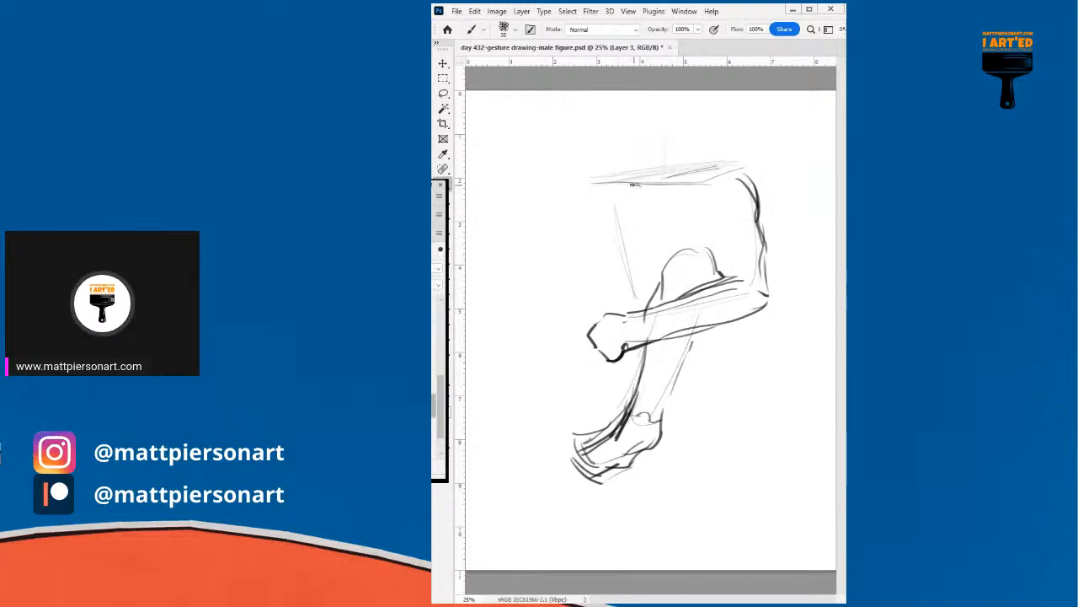
- Move the drawing slightly down the page and outline the shoulders, neck and head above the torso
left_click_drag(608, 201, 665, 175)
mouse_move(748, 179)
left_mouse_down()
mouse_move(639, 165)
mouse_move(628, 117)
mouse_move(691, 151)
left_mouse_up()
key("v")
key("b")
mouse_move(643, 187)
left_mouse_down()
mouse_move(632, 125)
mouse_move(682, 105)
mouse_move(702, 126)
mouse_move(689, 102)
mouse_move(657, 102)
mouse_move(633, 126)
mouse_move(669, 97)
mouse_move(703, 116)
left_mouse_up()
mouse_move(675, 95)
left_mouse_down()
mouse_move(708, 121)
mouse_move(705, 162)
left_mouse_up()
mouse_move(711, 123)
left_mouse_down()
mouse_move(704, 178)
mouse_move(746, 202)
mouse_move(761, 227)
mouse_move(764, 215)
mouse_move(768, 266)
left_mouse_up()
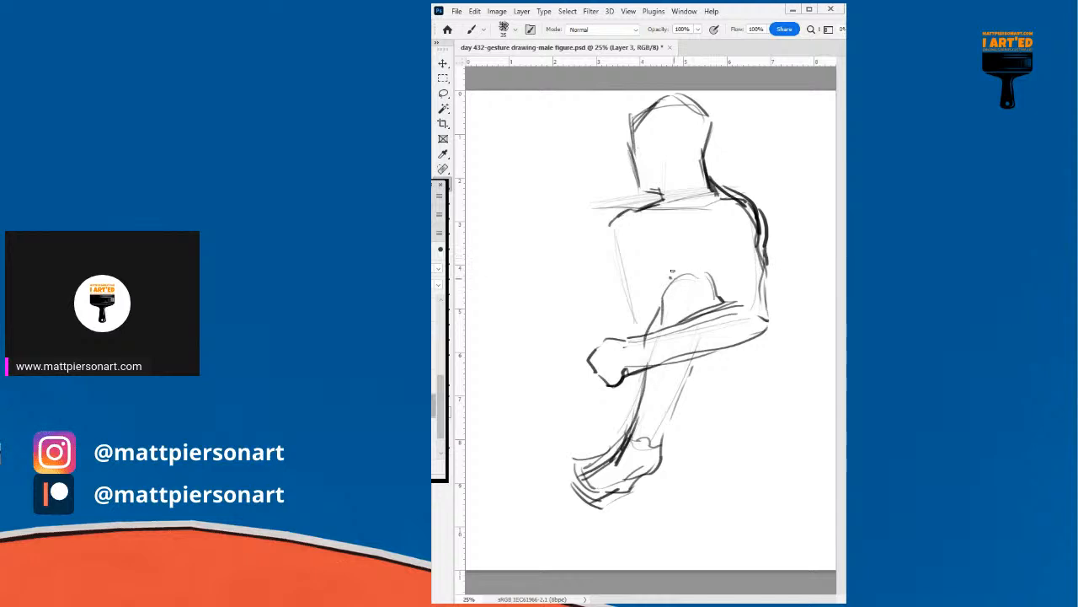
- Add an upward arrow beside the bent arm and another pointing at its forearm, and draw the chest fold and far torso side
mouse_move(798, 319)
left_mouse_down()
mouse_move(799, 352)
mouse_move(798, 268)
mouse_move(806, 278)
left_mouse_up()
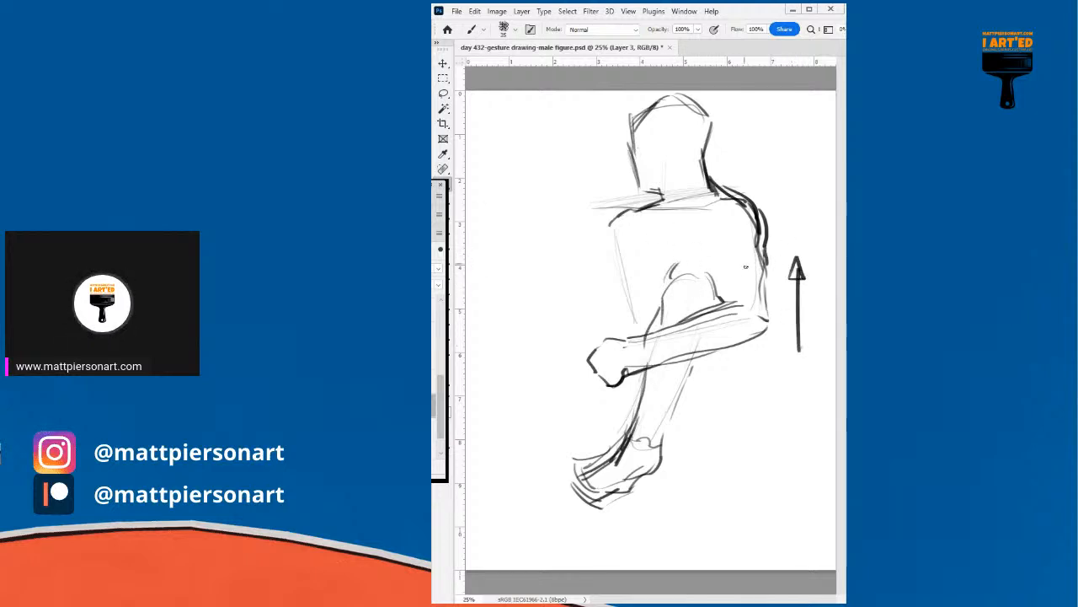
mouse_move(792, 386)
left_mouse_down()
mouse_move(714, 345)
mouse_move(736, 360)
left_mouse_up()
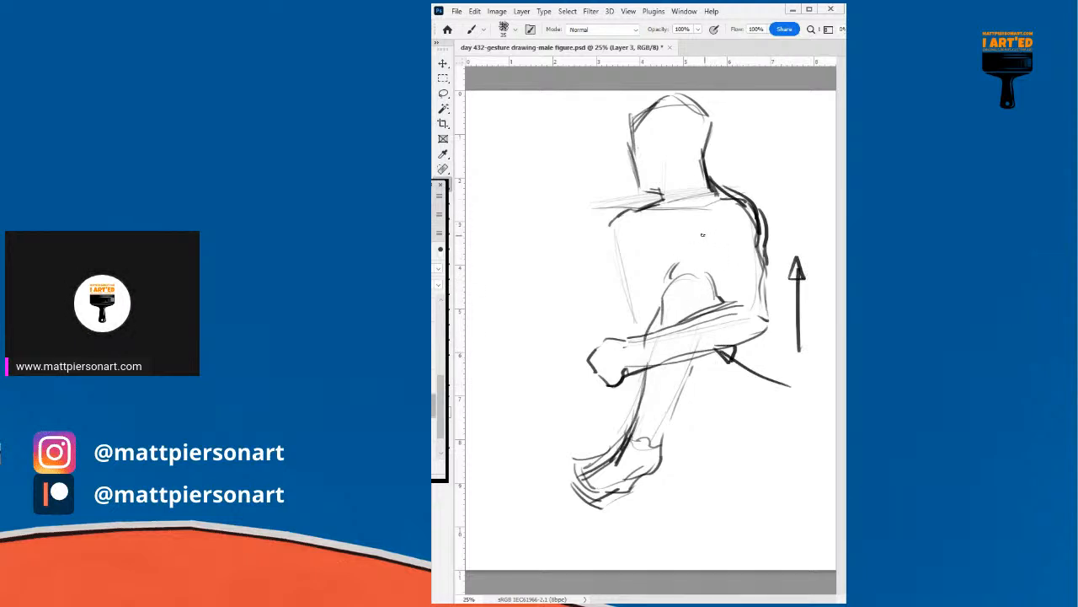
left_click_drag(676, 229, 711, 238)
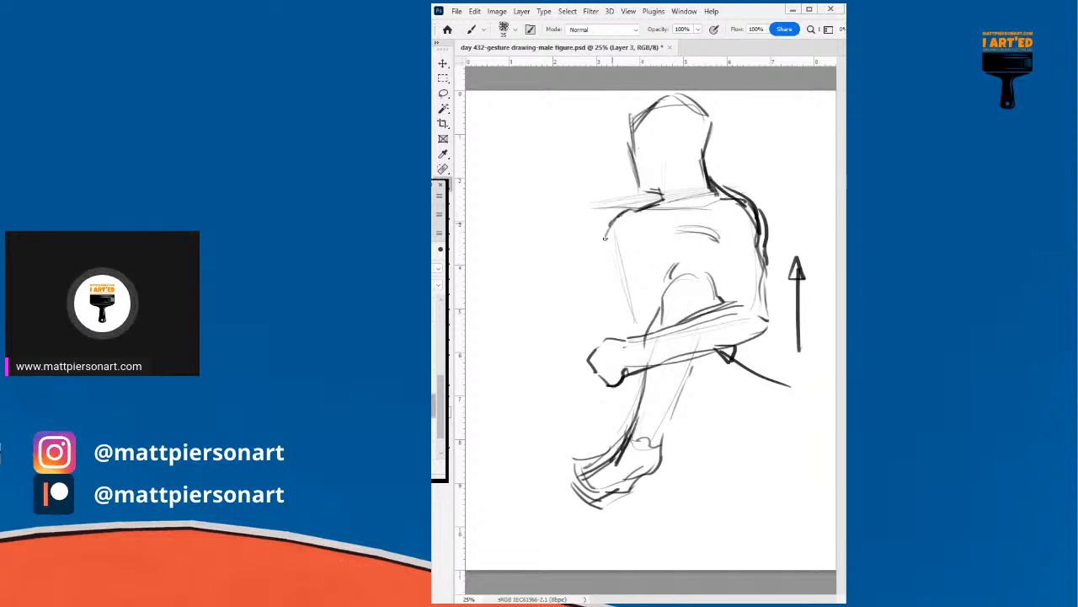
left_click_drag(617, 263, 623, 300)
left_click_drag(622, 314, 613, 292)
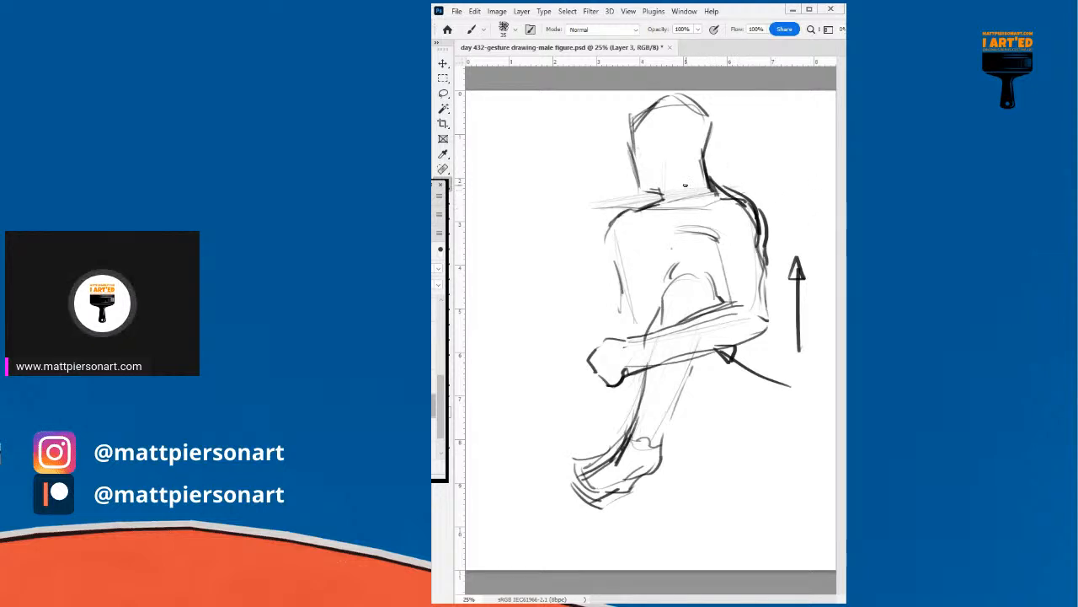
- Draw outward-pointing arrows at the neck and both shoulders, and extend the contour of the far upper arm
mouse_move(678, 175)
left_mouse_down()
mouse_move(745, 168)
mouse_move(741, 158)
mouse_move(754, 167)
mouse_move(744, 175)
left_mouse_up()
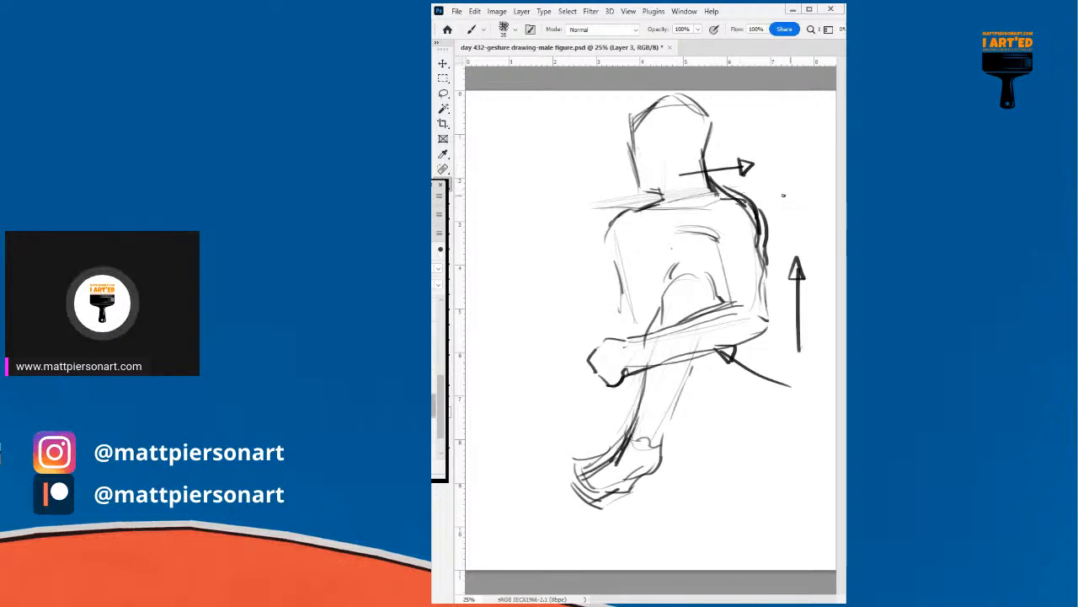
left_click_drag(770, 205, 797, 204)
left_click_drag(794, 197, 802, 202)
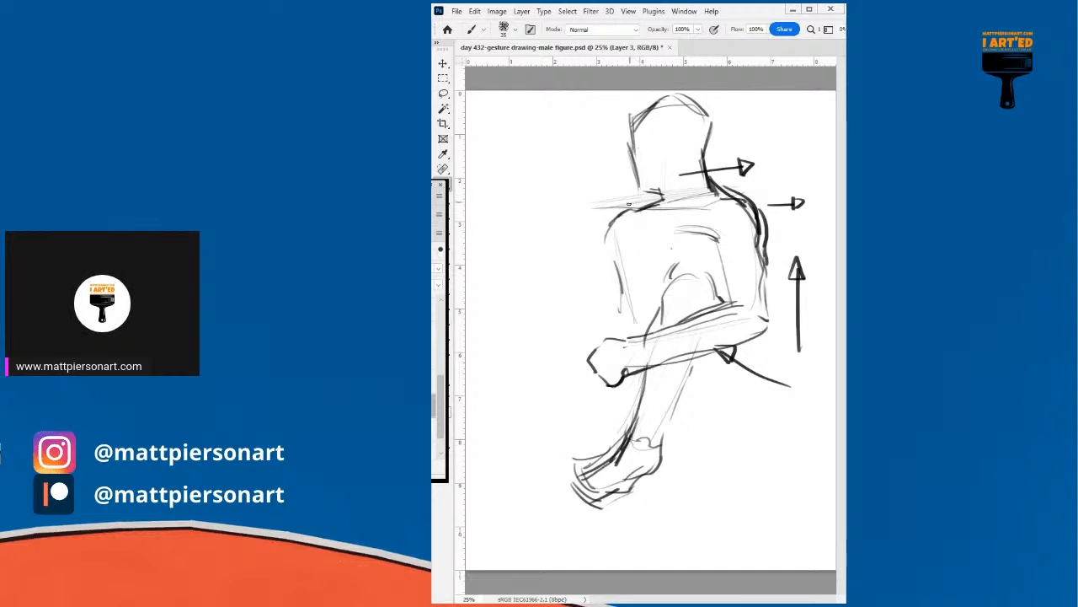
left_click_drag(628, 199, 600, 204)
left_click_drag(606, 192, 612, 212)
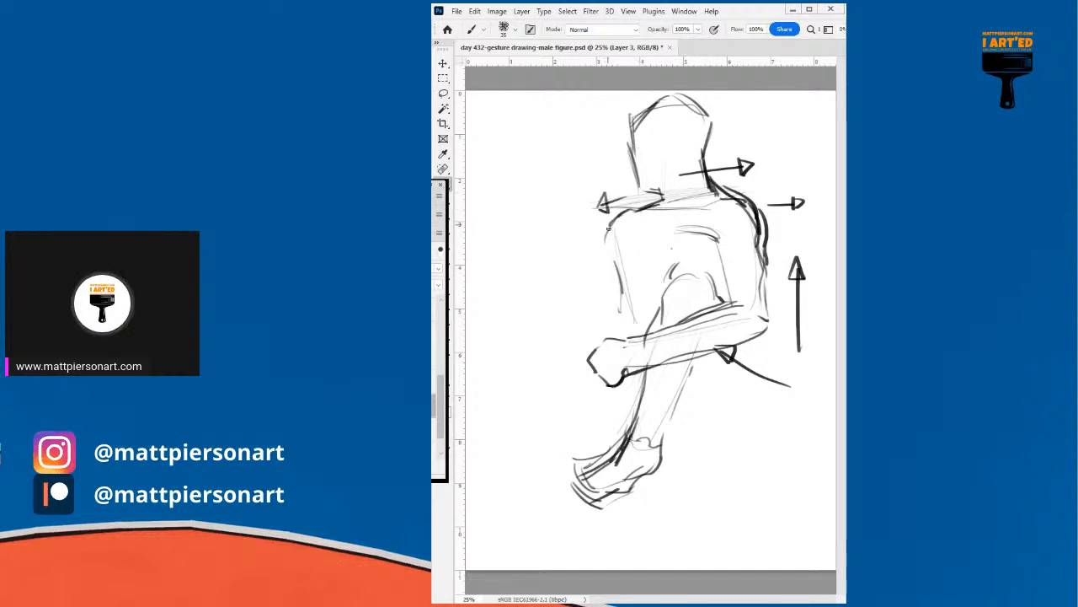
left_click_drag(603, 217, 595, 253)
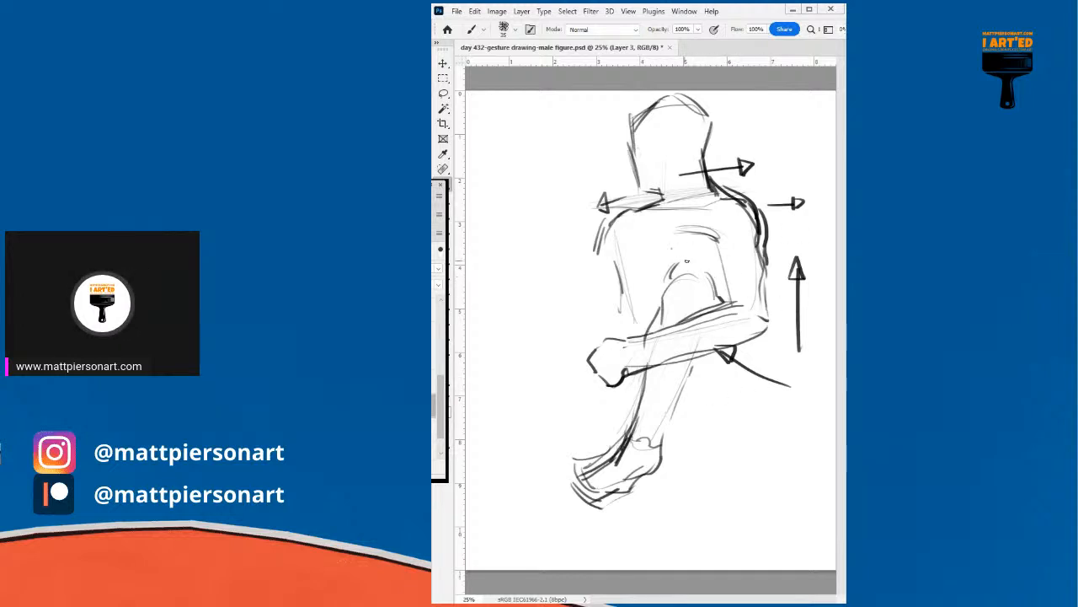
- Add more contour strokes to the chest above the knee and along the outside of the bent arm
mouse_move(680, 235)
left_mouse_down()
mouse_move(663, 303)
mouse_move(718, 249)
mouse_move(726, 280)
left_mouse_up()
mouse_move(742, 190)
left_mouse_down()
mouse_move(773, 202)
mouse_move(768, 192)
mouse_move(795, 223)
mouse_move(786, 209)
mouse_move(785, 309)
left_mouse_up()
mouse_move(727, 257)
left_mouse_down()
mouse_move(743, 297)
mouse_move(740, 289)
left_mouse_up()
left_click_drag(768, 205, 783, 308)
left_click_drag(781, 268, 776, 312)
left_click_drag(779, 198, 768, 211)
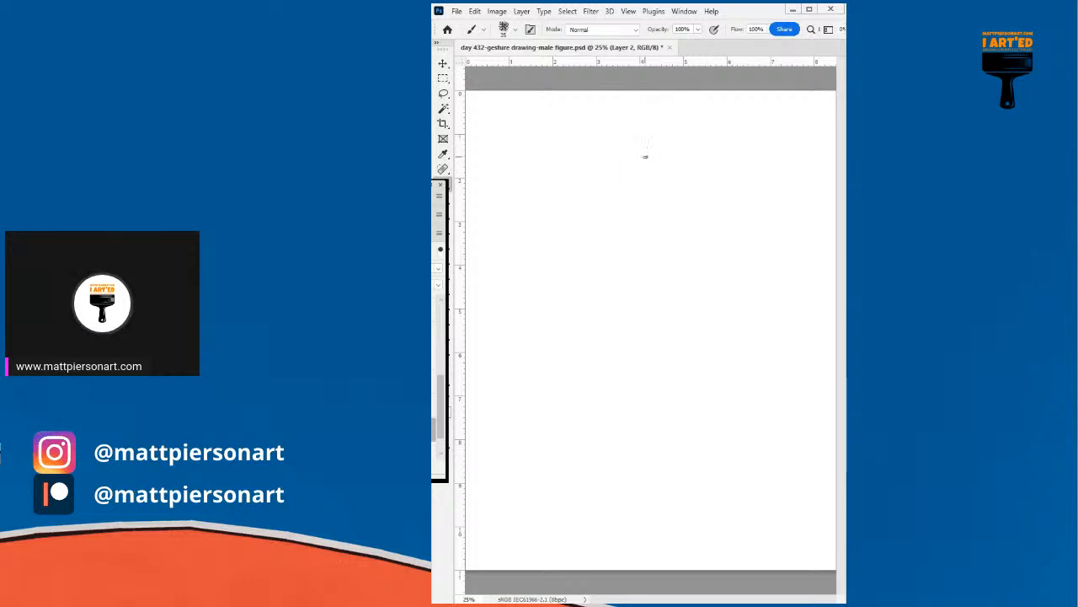
- On Layer 2, sketch a new head with guidelines, the neck and a sloping collar line to one shoulder
mouse_move(646, 186)
left_mouse_down()
mouse_move(641, 111)
mouse_move(647, 175)
mouse_move(647, 136)
mouse_move(606, 143)
mouse_move(658, 133)
mouse_move(618, 140)
mouse_move(624, 186)
left_mouse_up()
mouse_move(656, 121)
left_mouse_down()
mouse_move(630, 178)
mouse_move(664, 179)
mouse_move(616, 177)
mouse_move(644, 194)
mouse_move(613, 186)
mouse_move(647, 196)
mouse_move(609, 185)
mouse_move(602, 130)
mouse_move(628, 111)
left_mouse_up()
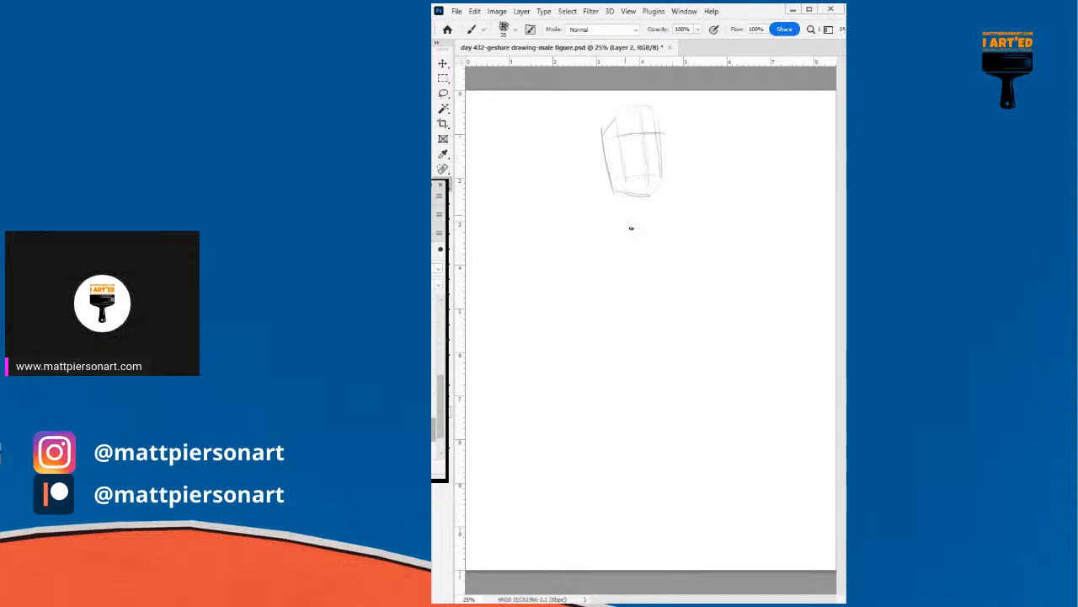
left_click_drag(611, 180, 643, 239)
mouse_move(643, 238)
left_mouse_down()
mouse_move(568, 210)
mouse_move(643, 237)
left_mouse_up()
mouse_move(614, 191)
left_mouse_down()
mouse_move(622, 215)
mouse_move(615, 194)
mouse_move(617, 212)
mouse_move(585, 217)
mouse_move(618, 198)
left_mouse_up()
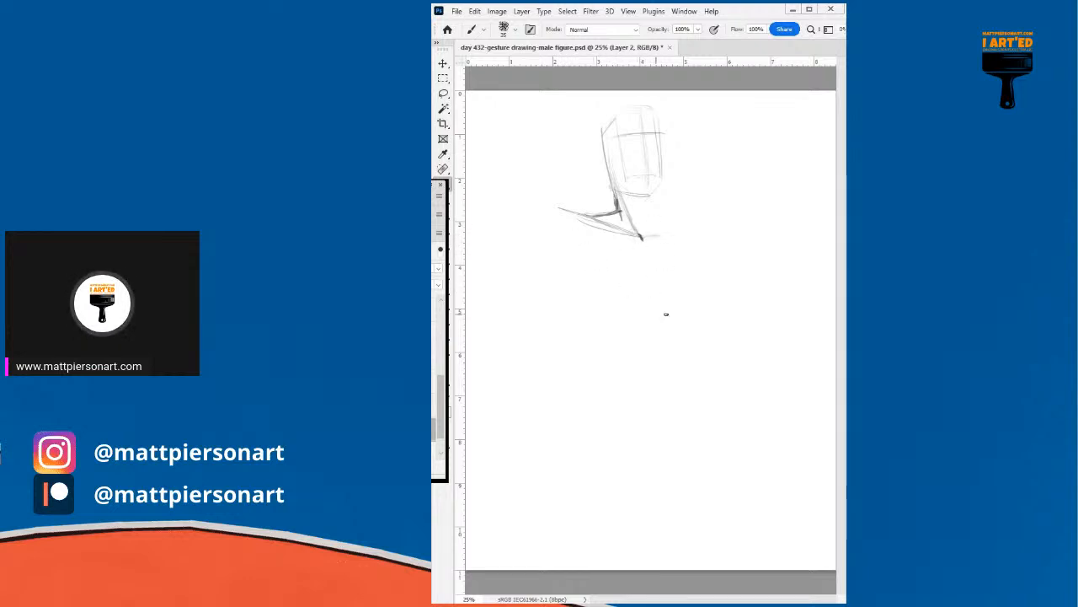
- Sketch a long, slightly curved line running downward from below the base of the neck
left_click_drag(669, 350, 671, 391)
left_click_drag(656, 293, 675, 385)
left_click_drag(661, 275, 677, 402)
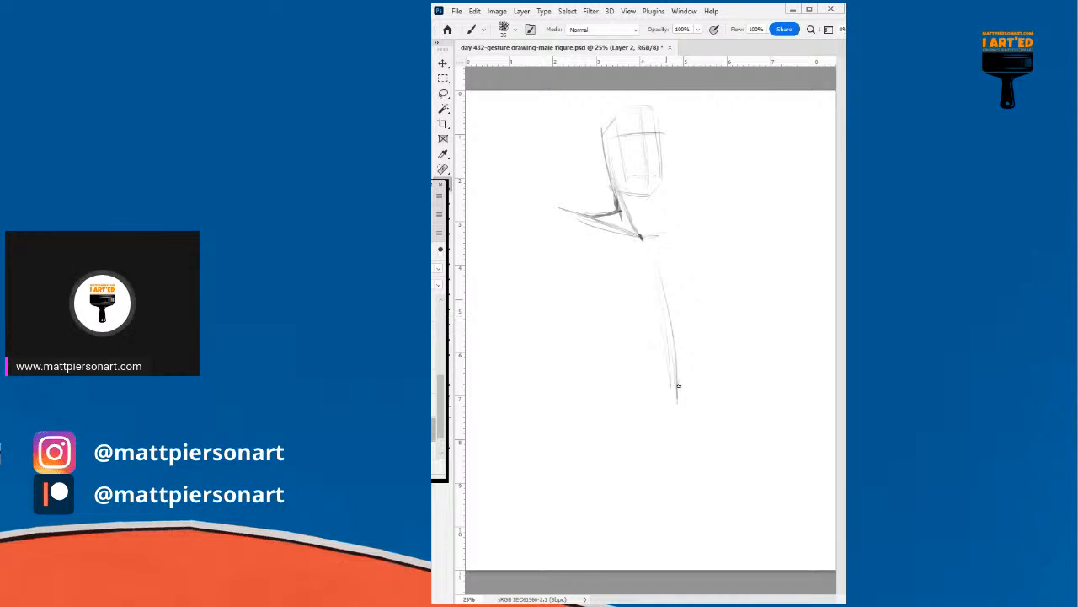
left_click_drag(668, 344, 671, 411)
left_click_drag(668, 374, 670, 416)
left_click_drag(668, 341, 674, 433)
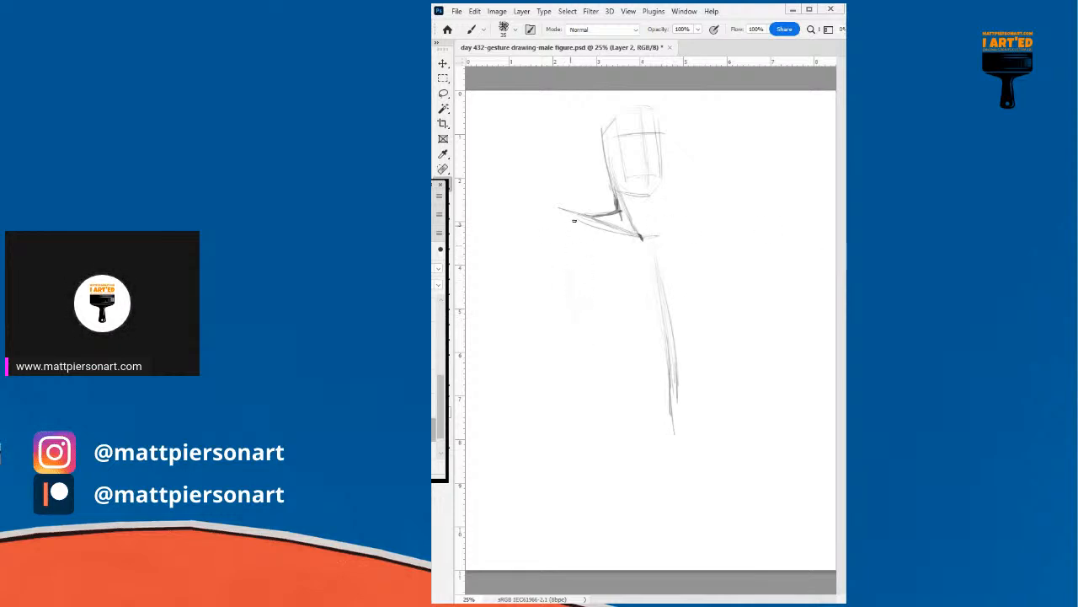
- Sketch the curve under the first shoulder and the side of the torso beneath it
left_click_drag(572, 226, 560, 260)
left_click_drag(572, 224, 551, 267)
left_click_drag(567, 277, 579, 364)
left_click_drag(565, 289, 579, 364)
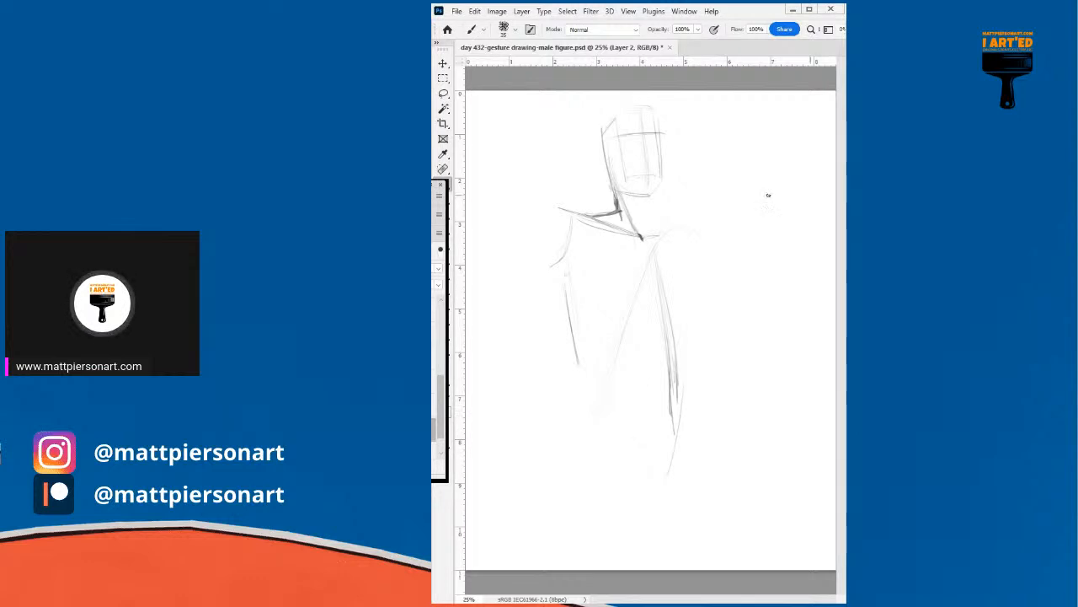
- Darken the slope from the neck to the shoulder and sketch the long outer contours of the arm below it
mouse_move(605, 212)
left_mouse_down()
mouse_move(560, 214)
mouse_move(618, 202)
mouse_move(559, 214)
left_mouse_up()
left_click_drag(557, 293, 575, 415)
left_click_drag(554, 246, 557, 371)
left_click_drag(544, 262, 558, 346)
left_click_drag(559, 332, 573, 398)
left_click_drag(546, 237, 561, 328)
- Sketch the opposite shoulder and its outer arm line, and lengthen the first arm's contours downward
mouse_move(655, 233)
left_mouse_down()
mouse_move(701, 217)
mouse_move(693, 208)
mouse_move(701, 216)
mouse_move(708, 335)
left_mouse_up()
left_click_drag(695, 230, 706, 357)
left_click_drag(699, 273, 705, 351)
left_click_drag(558, 250, 582, 401)
left_click_drag(556, 271, 575, 396)
mouse_move(559, 301)
left_mouse_down()
mouse_move(577, 415)
mouse_move(608, 435)
mouse_move(581, 380)
mouse_move(592, 465)
left_mouse_up()
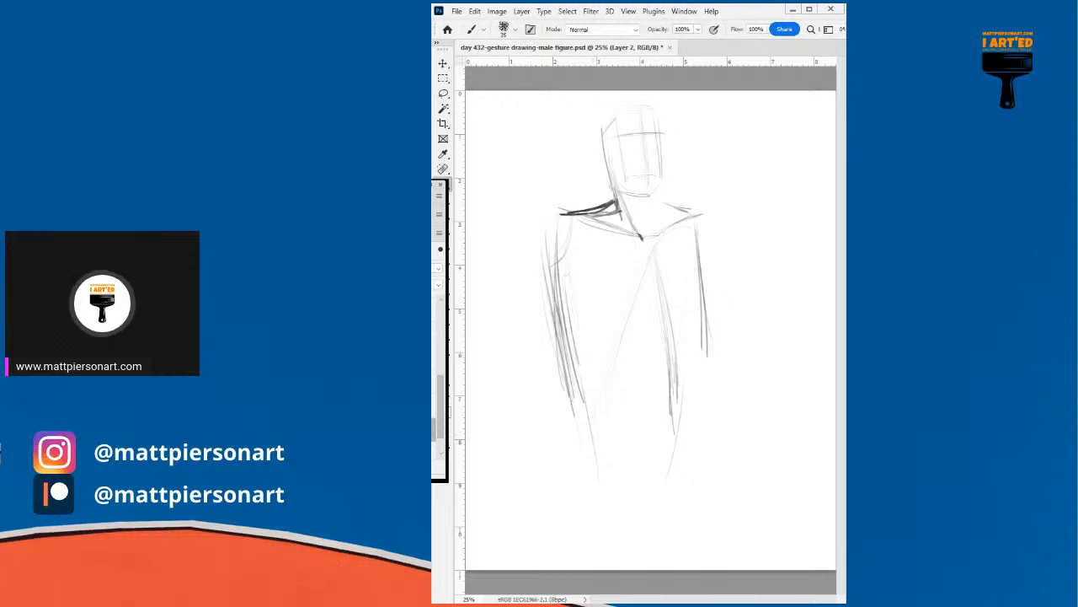
- Sketch long diagonals from the chest toward the first arm's lower end, and extend the opposite arm's line outward
left_click_drag(665, 272, 608, 484)
left_click_drag(613, 432, 600, 475)
left_click_drag(653, 297, 595, 469)
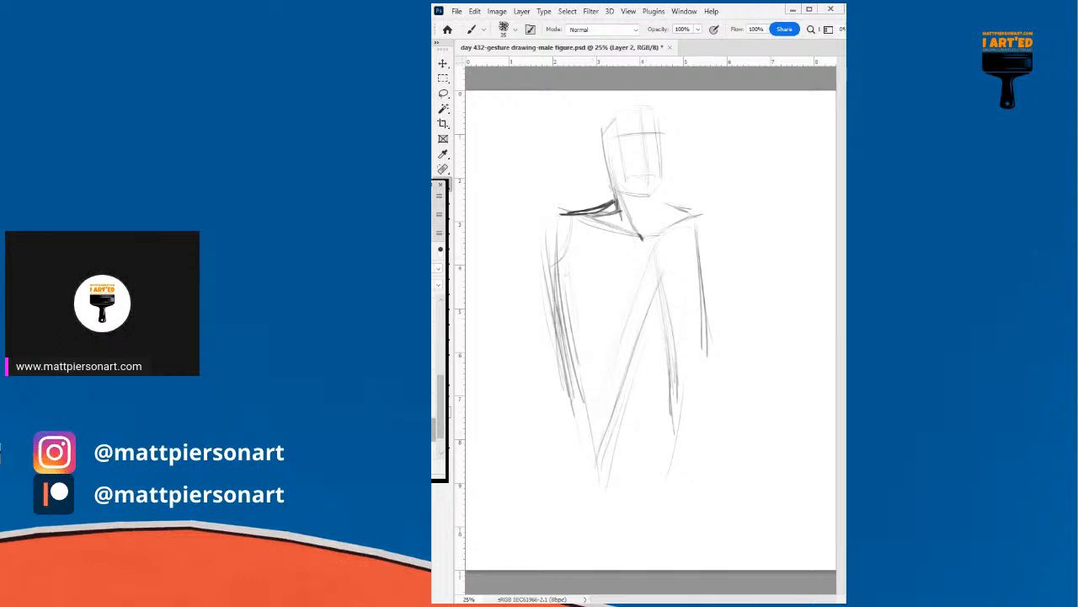
left_click_drag(690, 271, 733, 458)
left_click_drag(688, 289, 713, 387)
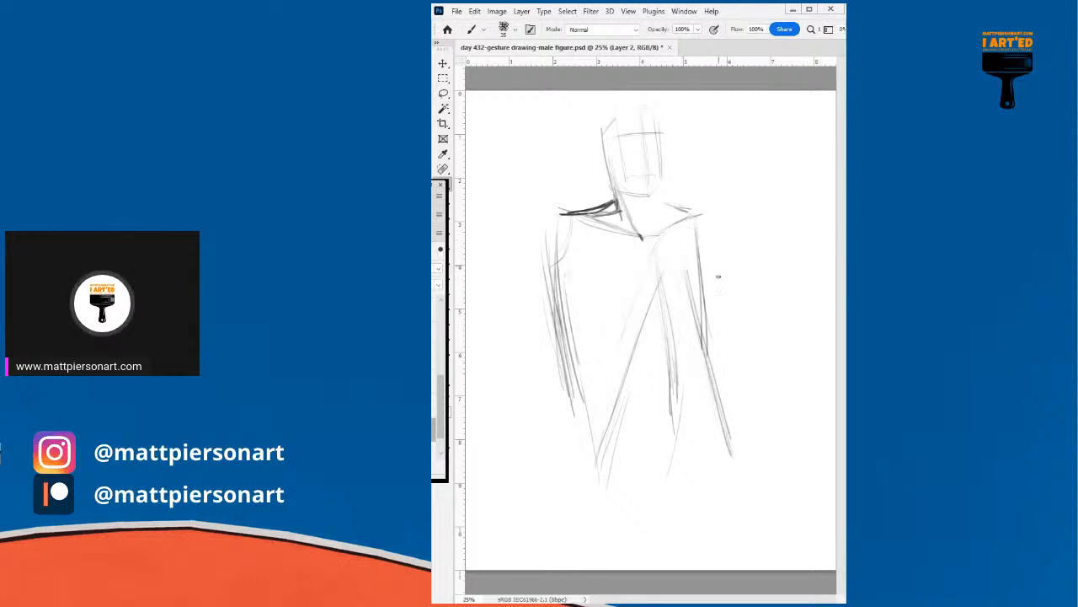
- Draw a circle for the opposite shoulder joint and outline the long central form with a rounded lower end
mouse_move(691, 263)
left_mouse_down()
mouse_move(701, 241)
mouse_move(684, 258)
left_mouse_up()
left_click_drag(655, 246, 597, 402)
mouse_move(643, 270)
left_mouse_down()
mouse_move(588, 414)
mouse_move(622, 500)
mouse_move(599, 490)
mouse_move(658, 484)
left_mouse_up()
left_click_drag(676, 334, 657, 450)
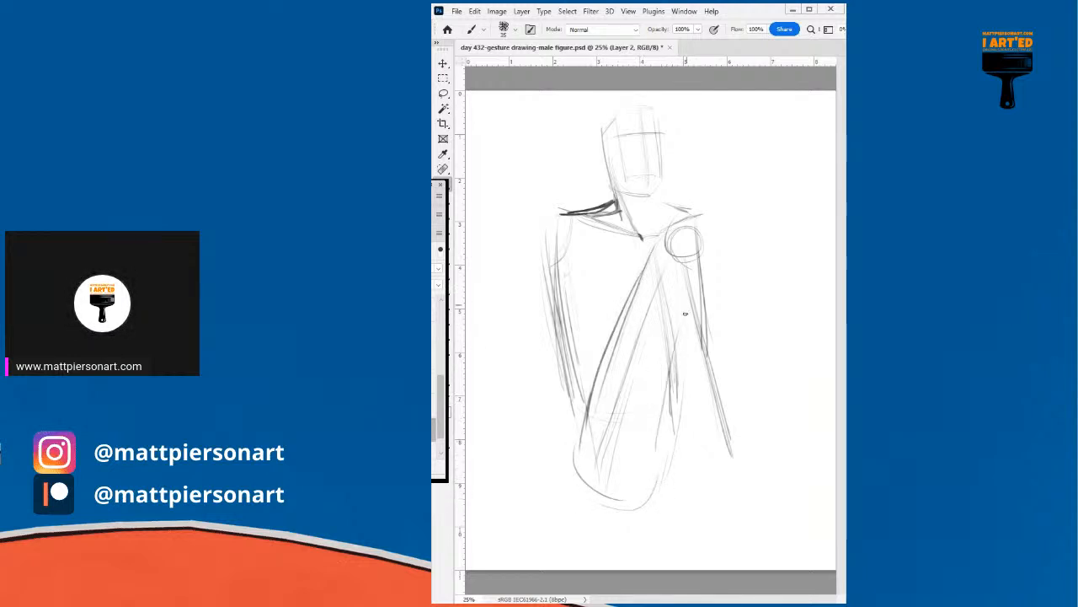
- Darken the raised thigh's lower curve and redraw the torso's outer side down into the rounded seat contour
left_click_drag(684, 330, 670, 447)
left_click_drag(679, 396, 612, 486)
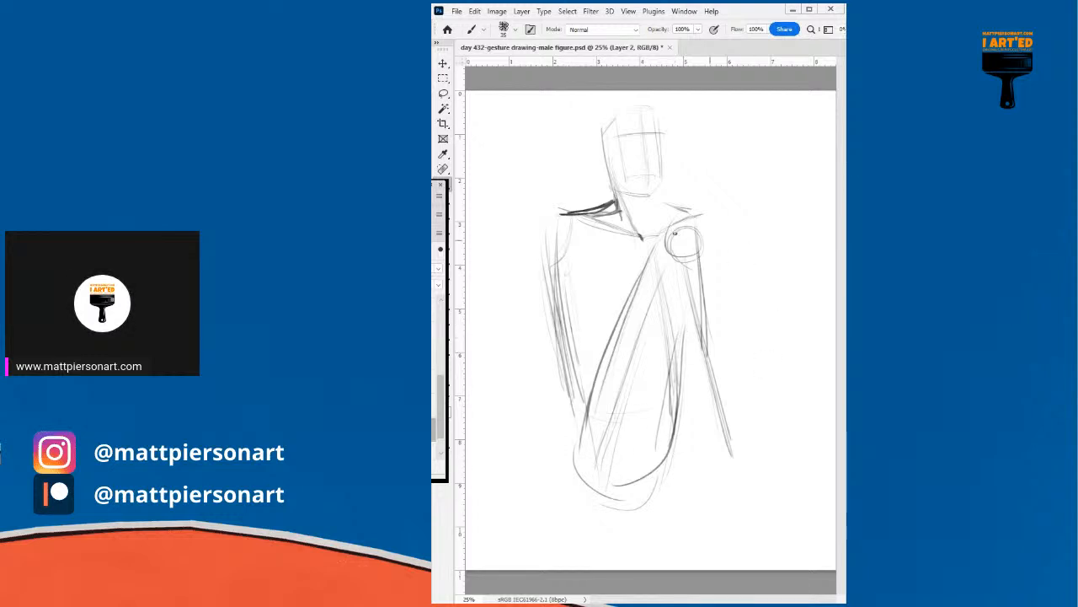
mouse_move(568, 214)
left_mouse_down()
mouse_move(548, 213)
mouse_move(560, 324)
left_mouse_up()
left_click_drag(531, 231, 573, 416)
mouse_move(558, 372)
left_mouse_down()
mouse_move(589, 467)
mouse_move(633, 488)
mouse_move(665, 474)
left_mouse_up()
left_click_drag(681, 389, 672, 463)
left_click_drag(687, 359, 672, 466)
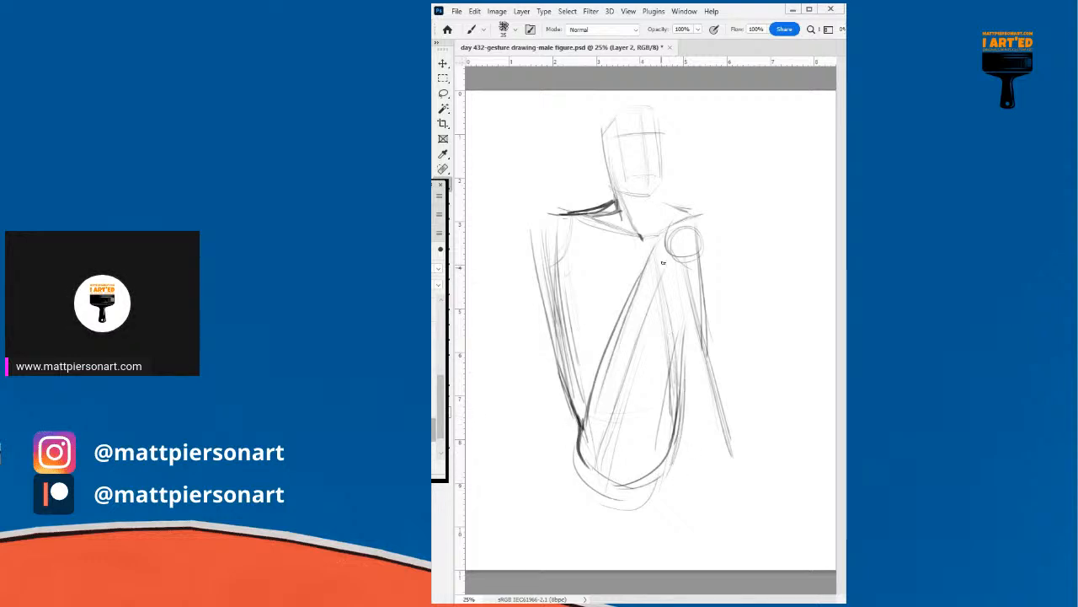
- Draw the back of the raised leg from below the knee down into a rounded curve joining the seat
left_click_drag(680, 254, 692, 384)
left_click_drag(685, 298, 701, 412)
left_click_drag(699, 373, 695, 455)
left_click_drag(699, 417, 667, 464)
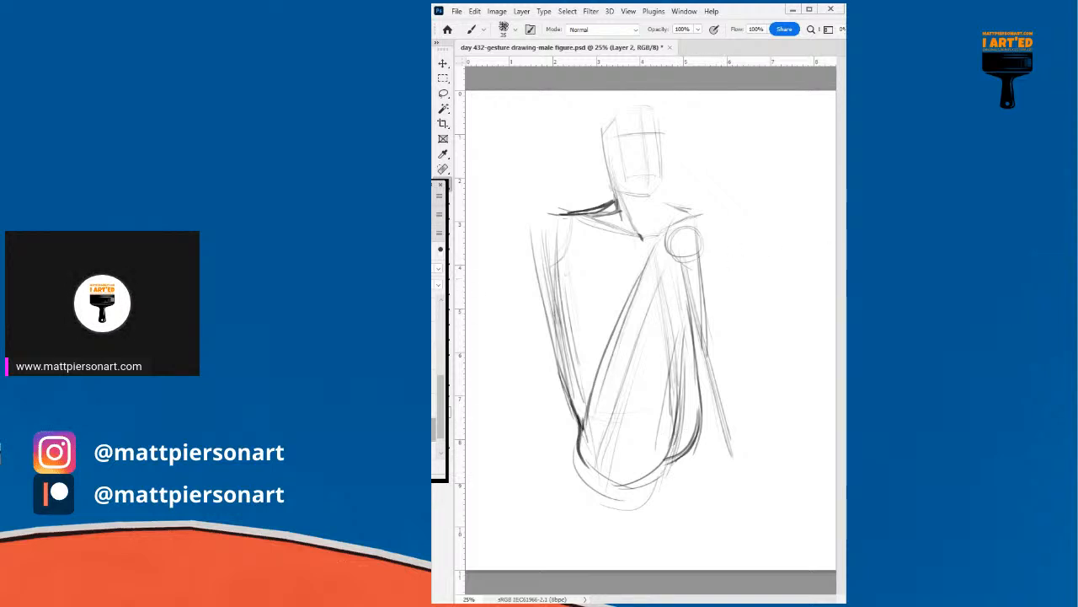
- Sketch the lower leg's inner and calf lines below the knee, and add a long outer shin line
left_click_drag(708, 324, 730, 409)
mouse_move(675, 273)
left_mouse_down()
mouse_move(678, 321)
mouse_move(704, 384)
left_mouse_up()
left_click_drag(674, 310, 708, 390)
left_click_drag(674, 283, 683, 323)
mouse_move(678, 264)
left_mouse_down()
mouse_move(718, 267)
mouse_move(735, 374)
left_mouse_up()
left_click_drag(721, 272, 745, 436)
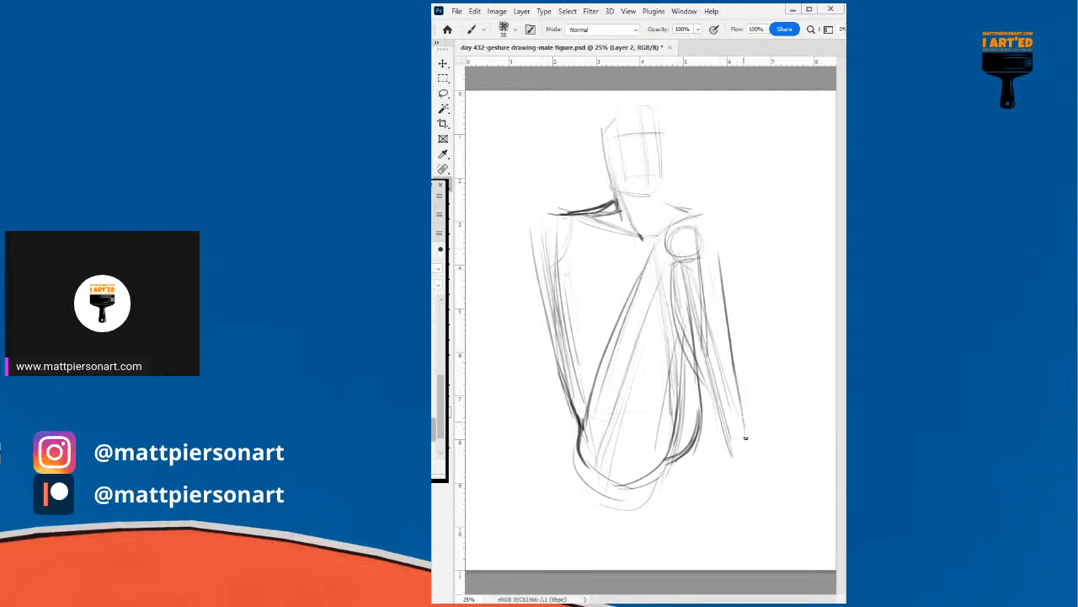
- Darken the calf contour down to the ankle, strengthen the outer shin line and arch a bold curve over the knee
left_click_drag(706, 364, 736, 442)
left_click_drag(690, 356, 717, 419)
left_click_drag(703, 383, 724, 444)
left_click_drag(691, 366, 708, 414)
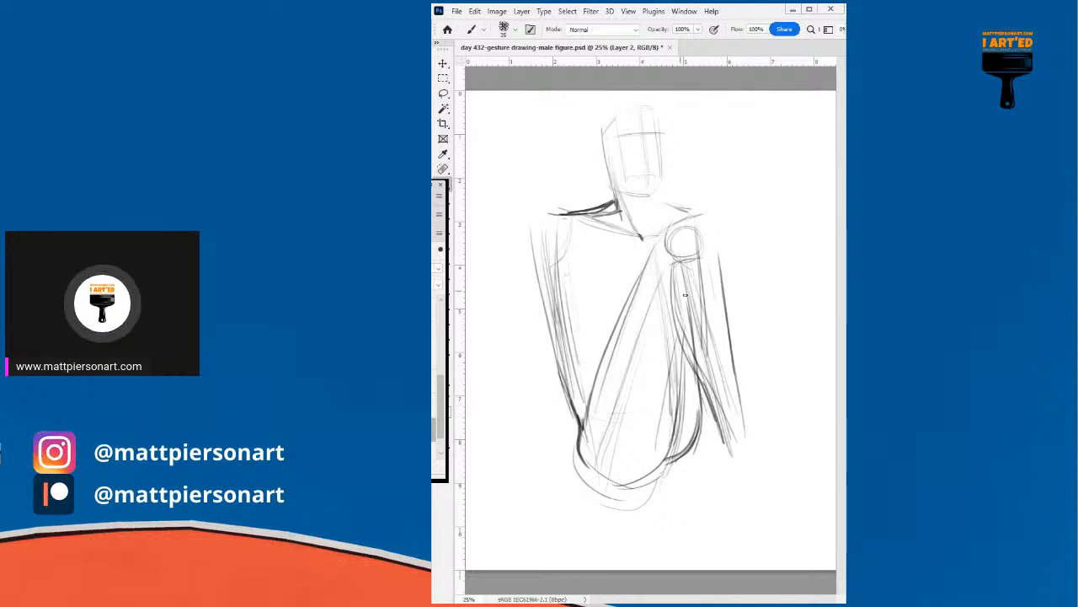
mouse_move(646, 275)
left_mouse_down()
mouse_move(665, 242)
mouse_move(710, 246)
mouse_move(733, 374)
left_mouse_up()
left_click_drag(726, 310, 746, 432)
left_click_drag(678, 336, 715, 432)
left_click_drag(703, 386, 721, 458)
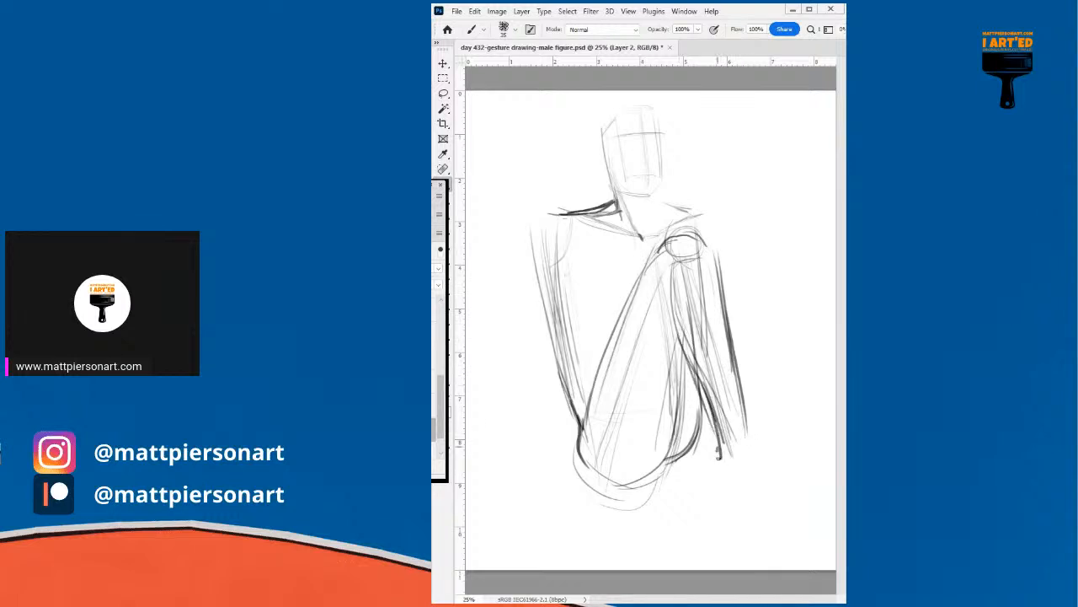
- Darken the curve under the seat, and draw the foot with its heel and toes below a strengthened shin
mouse_move(581, 443)
left_mouse_down()
mouse_move(615, 464)
mouse_move(671, 455)
mouse_move(580, 445)
mouse_move(580, 409)
left_mouse_up()
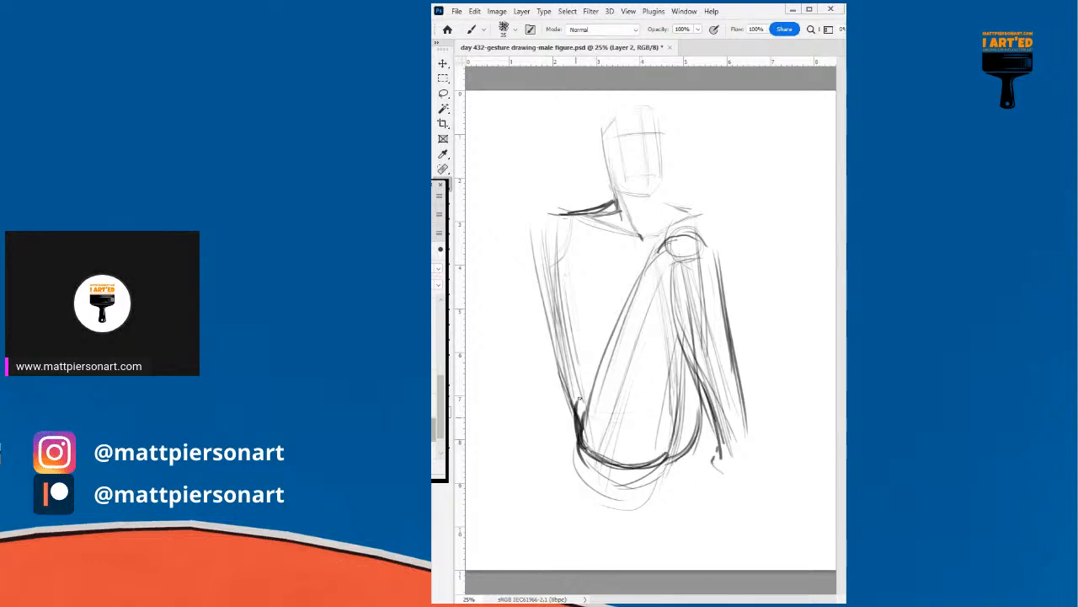
mouse_move(717, 432)
left_mouse_down()
mouse_move(723, 464)
mouse_move(761, 492)
mouse_move(789, 481)
left_mouse_up()
mouse_move(750, 433)
left_mouse_down()
mouse_move(795, 449)
mouse_move(799, 462)
mouse_move(801, 450)
mouse_move(778, 480)
left_mouse_up()
left_click_drag(721, 268, 738, 349)
left_click_drag(730, 305, 769, 460)
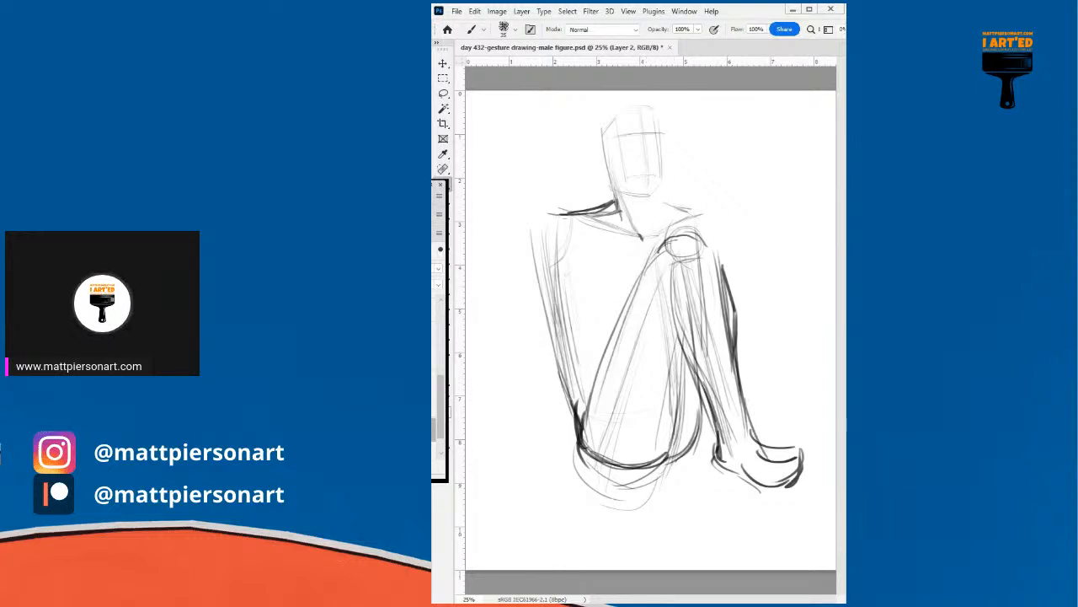
- Sketch the collar V and the far shoulder running into the upper line of the bent arm, undoing the excess arm strokes
mouse_move(642, 238)
left_mouse_down()
mouse_move(671, 207)
mouse_move(757, 251)
left_mouse_up()
mouse_move(719, 220)
left_mouse_down()
mouse_move(765, 260)
mouse_move(760, 297)
left_mouse_up()
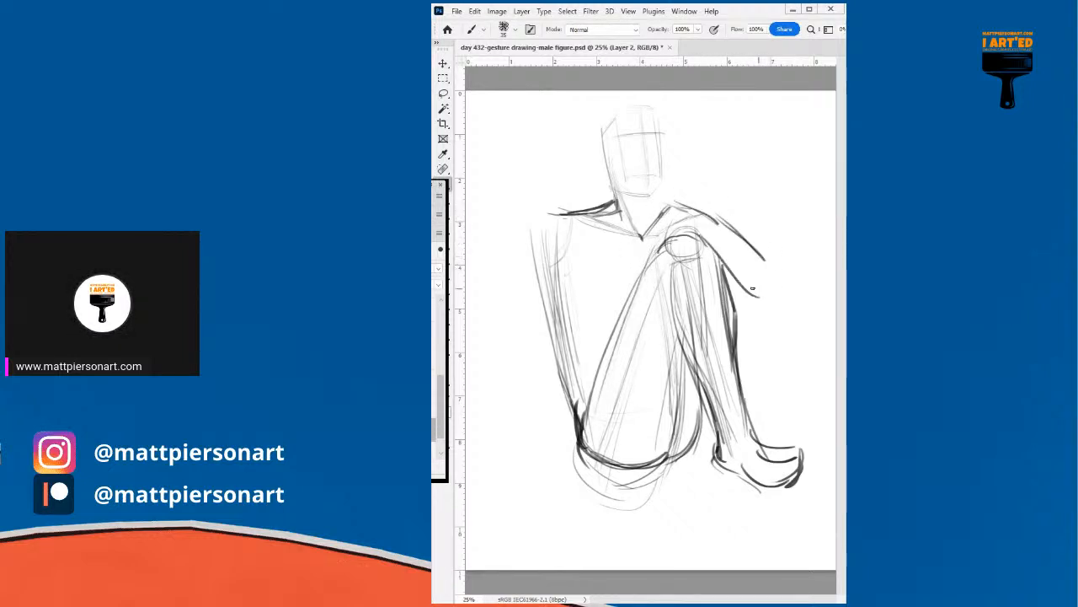
left_click_drag(737, 226, 782, 264)
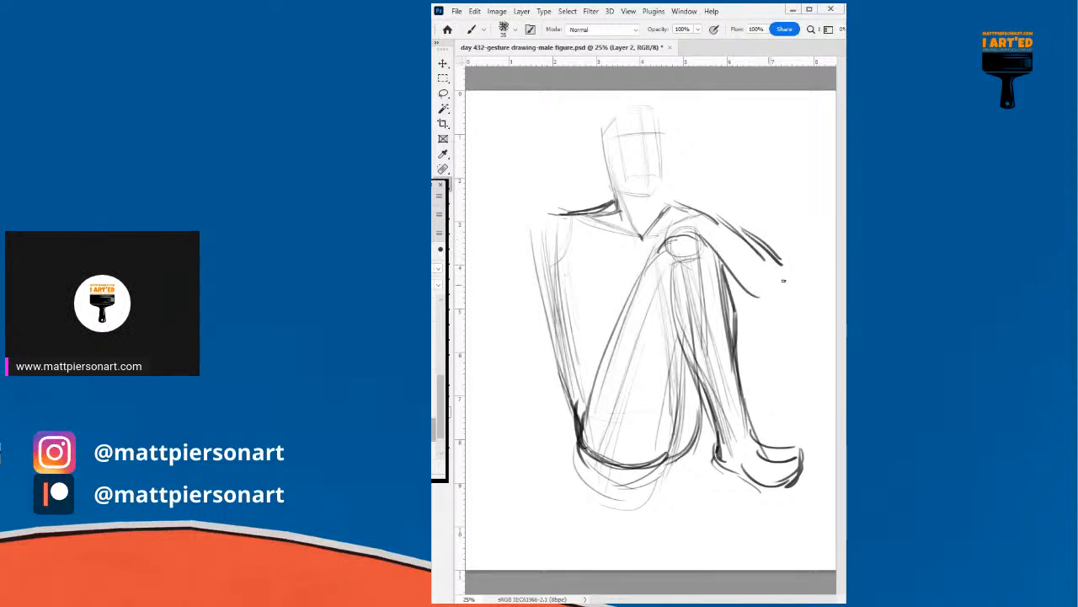
key("ctrl+z")
key("ctrl+z")
key("ctrl+z")
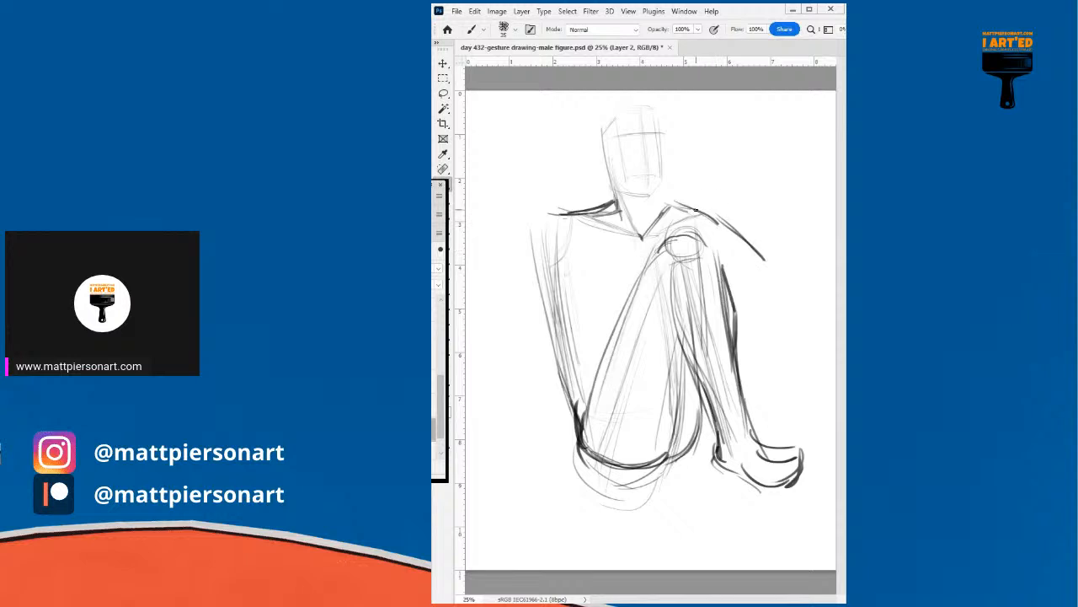
- Draw the bent arm with its rounded elbow and underside, and outline the hand resting over the knee
left_click_drag(723, 223, 777, 262)
left_click_drag(719, 218, 784, 270)
mouse_move(645, 236)
left_mouse_down()
mouse_move(650, 251)
mouse_move(685, 246)
mouse_move(680, 268)
mouse_move(705, 245)
mouse_move(777, 297)
left_mouse_up()
mouse_move(723, 219)
left_mouse_down()
mouse_move(782, 252)
mouse_move(794, 290)
mouse_move(738, 278)
mouse_move(718, 257)
left_mouse_up()
left_click_drag(760, 286, 730, 291)
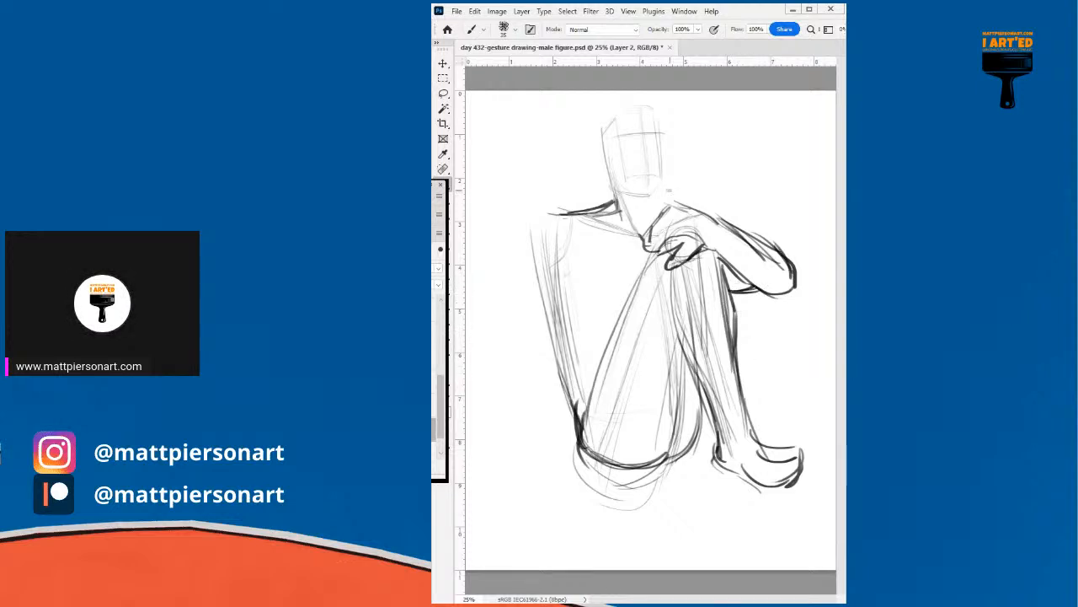
- Outline the lowered head with a curved hairline, both ears, a brow arc and the jaw sides
mouse_move(663, 178)
left_mouse_down()
mouse_move(656, 218)
mouse_move(613, 181)
mouse_move(661, 179)
mouse_move(598, 175)
mouse_move(604, 160)
mouse_move(671, 175)
mouse_move(663, 181)
left_mouse_up()
mouse_move(610, 147)
left_mouse_down()
mouse_move(650, 129)
mouse_move(665, 151)
left_mouse_up()
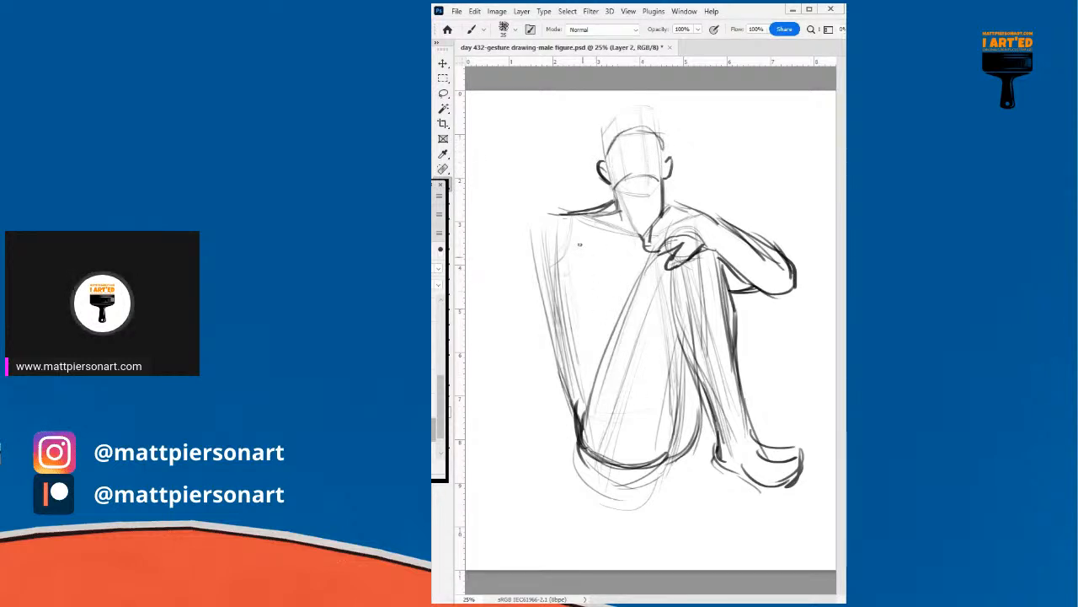
- Draw the supporting arm's rounded shoulder and upper arm contours, and begin the forearm below the elbow
mouse_move(569, 211)
left_mouse_down()
mouse_move(539, 215)
mouse_move(519, 263)
left_mouse_up()
mouse_move(537, 214)
left_mouse_down()
mouse_move(511, 276)
mouse_move(559, 264)
mouse_move(531, 321)
left_mouse_up()
left_click_drag(558, 269, 521, 337)
left_click_drag(512, 273, 495, 316)
left_click_drag(511, 264, 498, 296)
mouse_move(518, 237)
left_mouse_down()
mouse_move(487, 345)
mouse_move(539, 395)
left_mouse_up()
left_click_drag(504, 326, 517, 376)
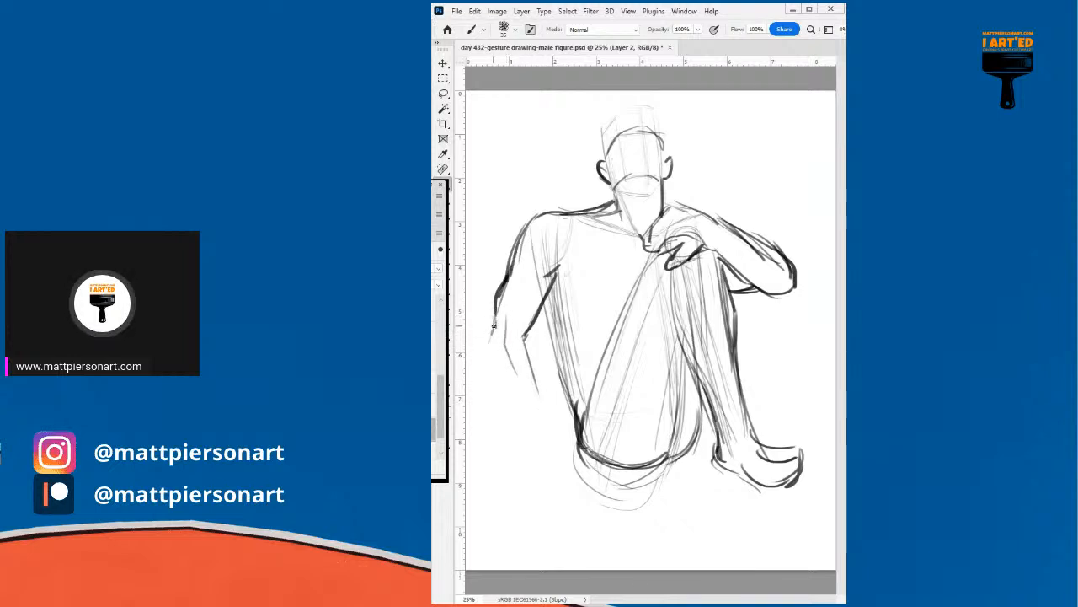
- Draw both sides of the supporting forearm down to the wrist and outline the hand planted on the ground
left_click_drag(492, 339, 529, 433)
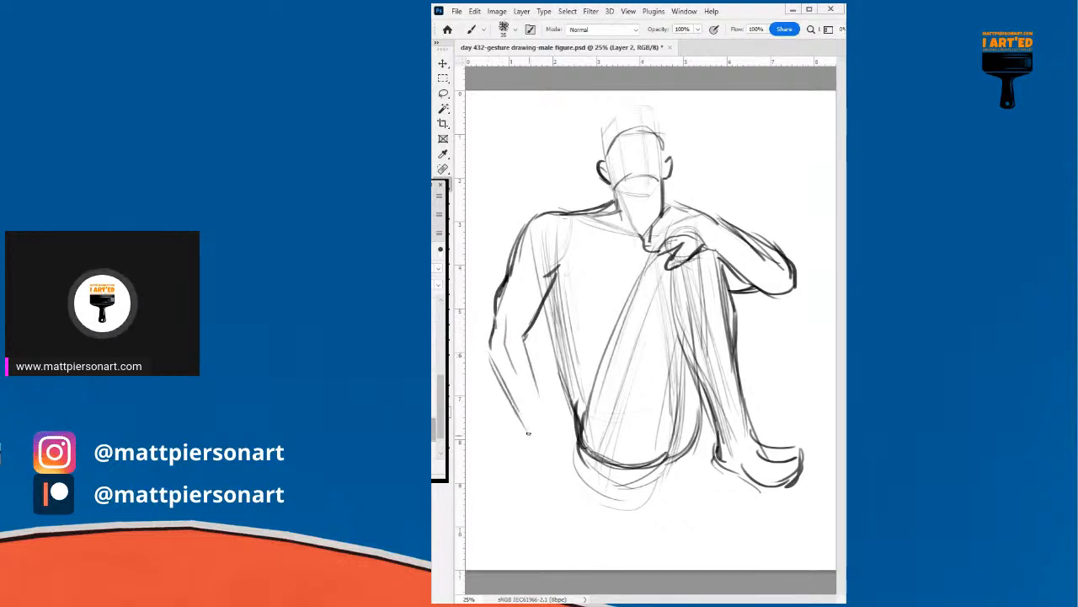
left_click_drag(526, 337, 544, 413)
left_click_drag(532, 363, 553, 439)
left_click_drag(536, 382, 551, 437)
left_click_drag(508, 389, 531, 447)
mouse_move(503, 394)
left_mouse_down()
mouse_move(524, 443)
mouse_move(568, 438)
mouse_move(511, 467)
mouse_move(515, 487)
mouse_move(562, 476)
mouse_move(560, 465)
mouse_move(557, 477)
left_mouse_up()
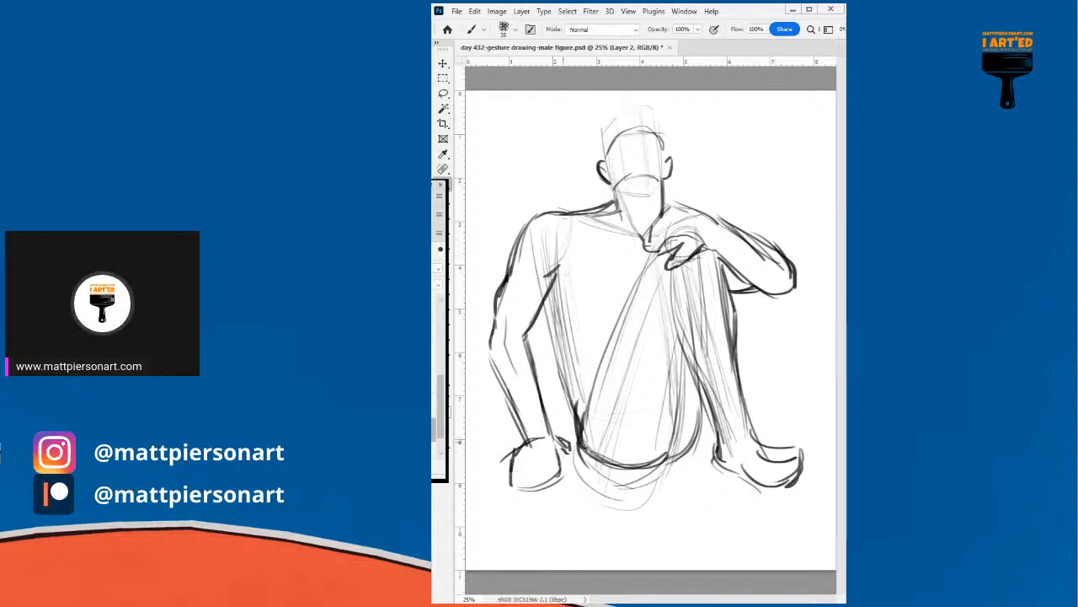
- Darken the torso's side contour, and detail the chest, collarbone, ear and the shadow beside the neck
left_click_drag(546, 303, 578, 426)
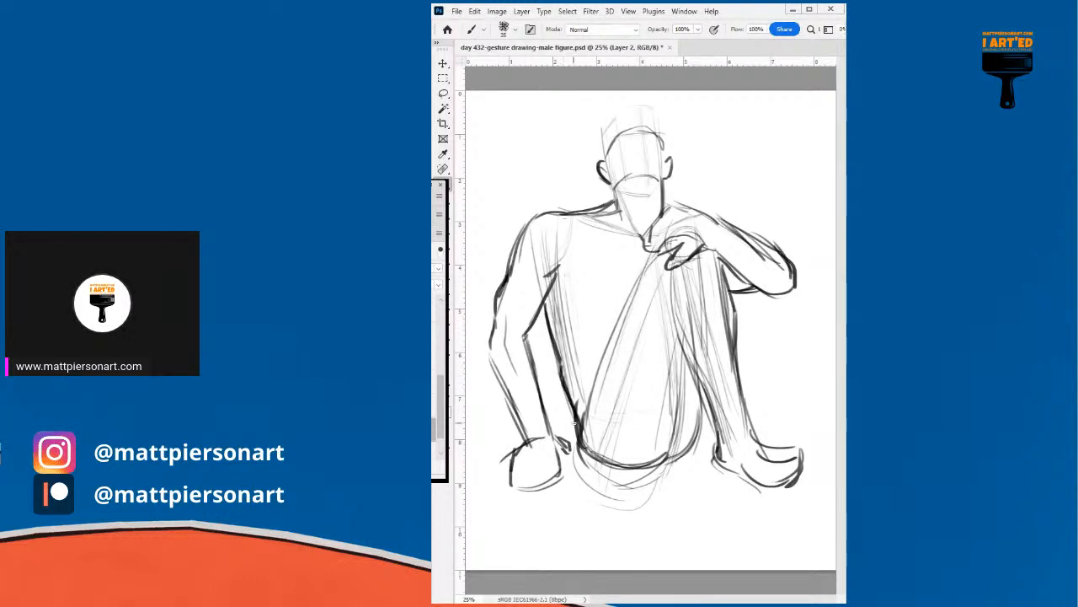
left_click_drag(563, 362, 583, 435)
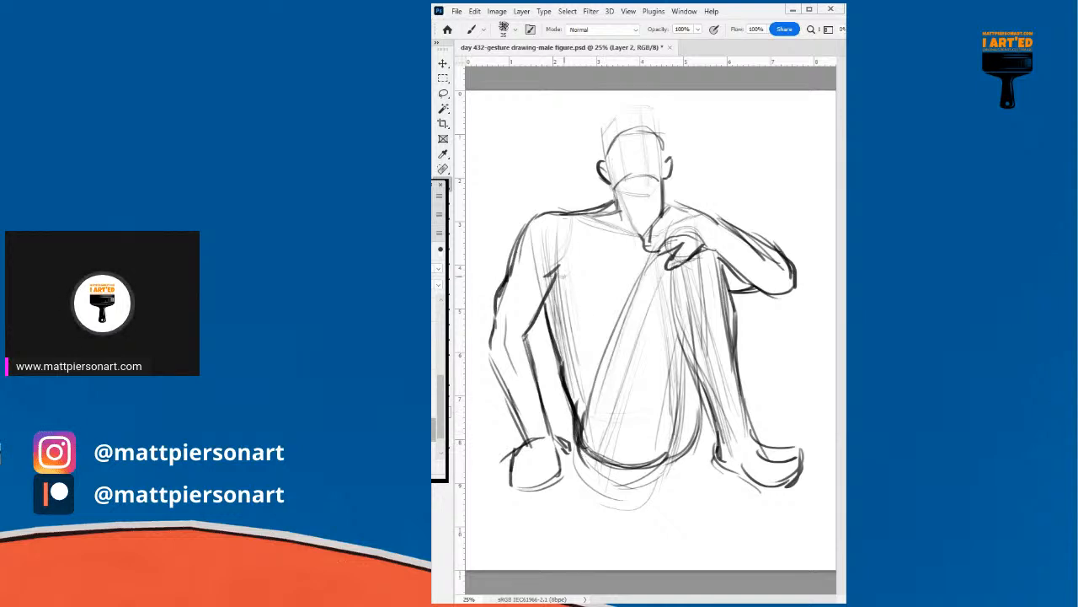
left_click_drag(557, 270, 563, 295)
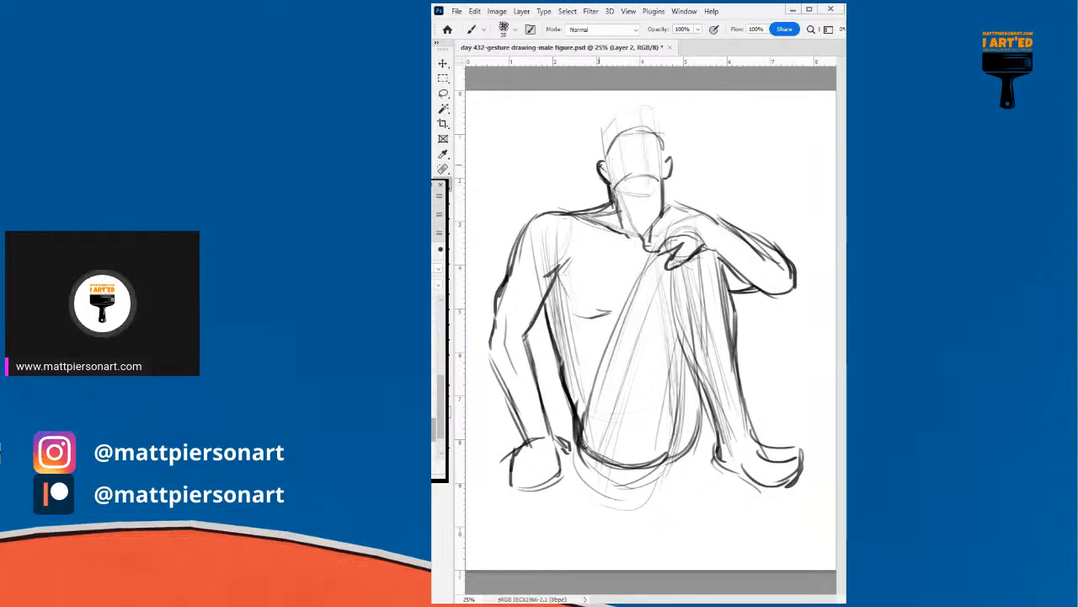
left_click_drag(599, 164, 593, 150)
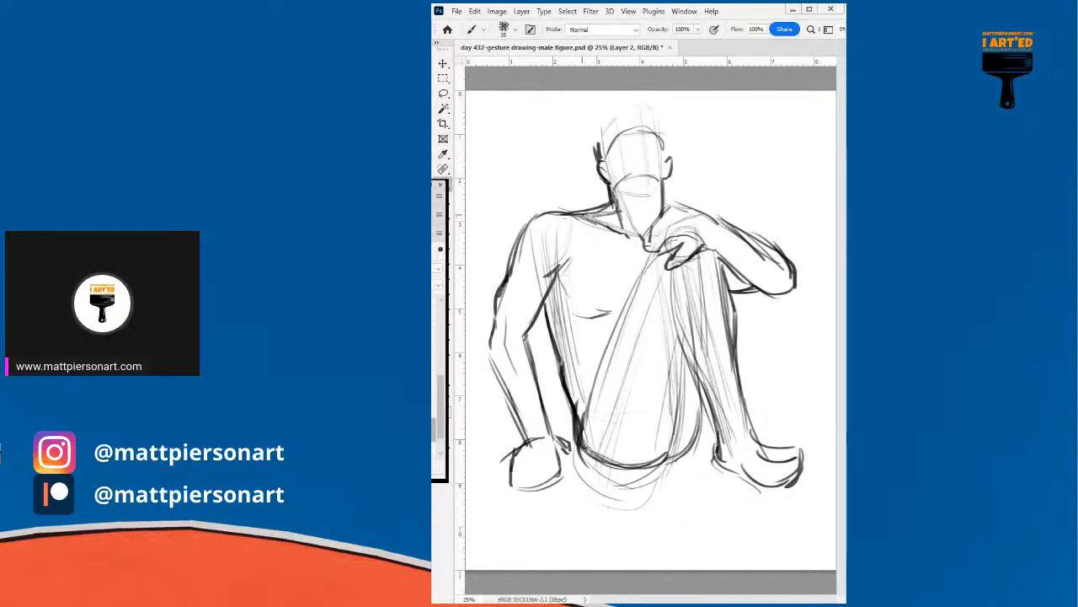
left_click_drag(599, 223, 607, 212)
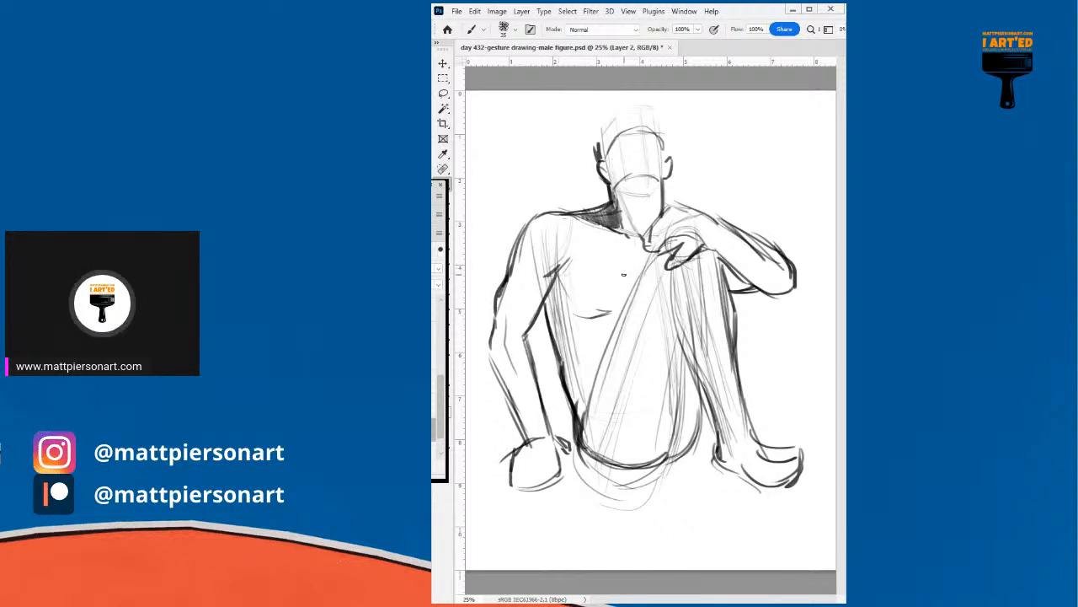
- Enlarge the brush to 500 or more and shade the supporting arm, the torso's near side and the head in soft gray
key("bracketright")
key("bracketright")
key("bracketright")
key("bracketright")
key("bracketright")
key("bracketright")
key("bracketright")
key("bracketright")
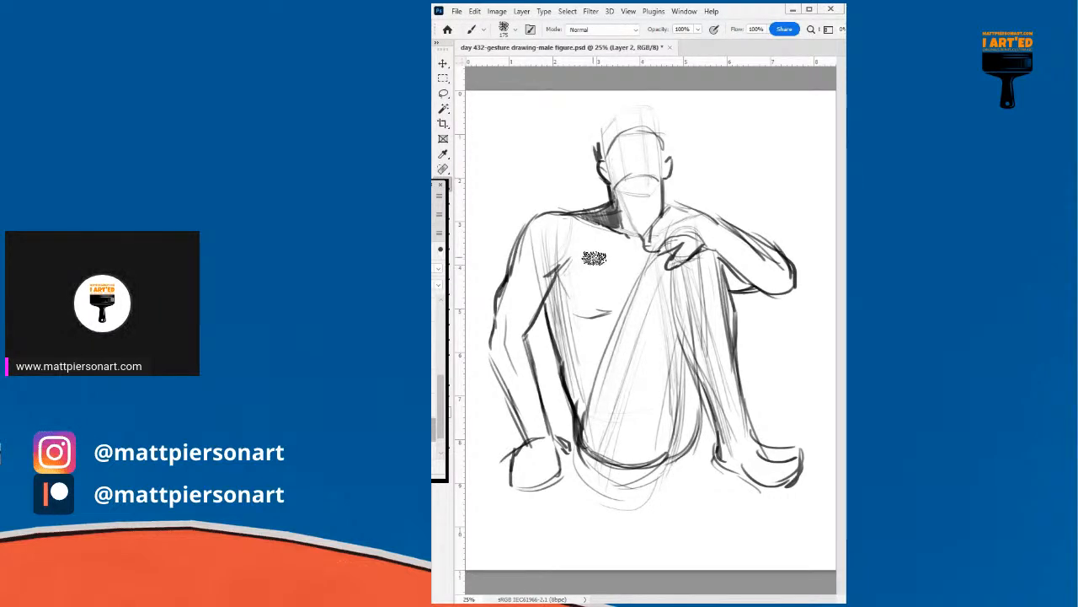
key("bracketleft")
key("bracketleft")
key("bracketleft")
key("bracketleft")
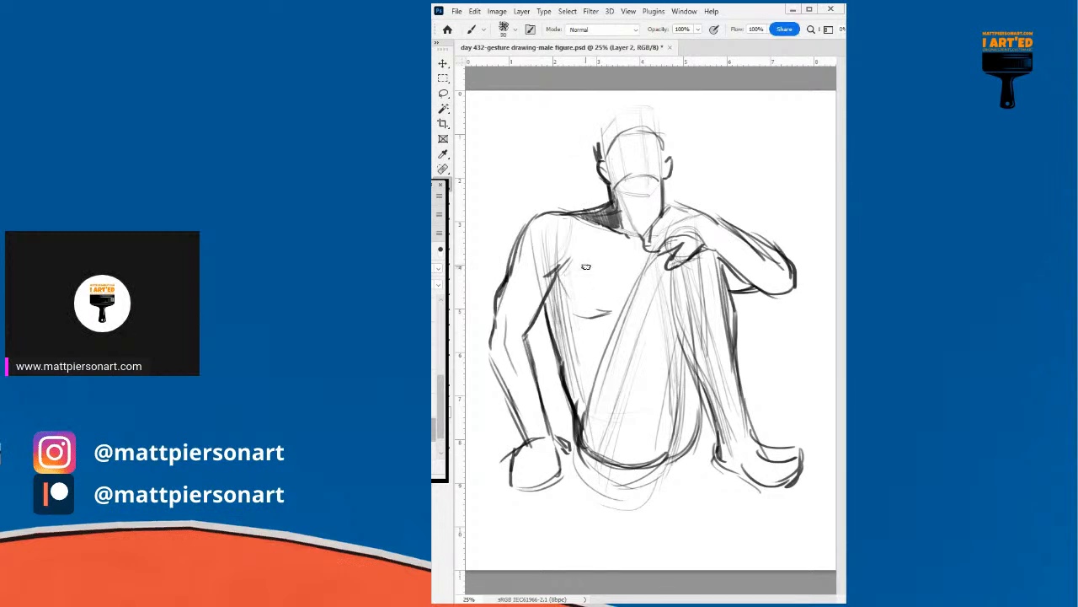
key("bracketright")
key("bracketright")
key("bracketright")
key("bracketright")
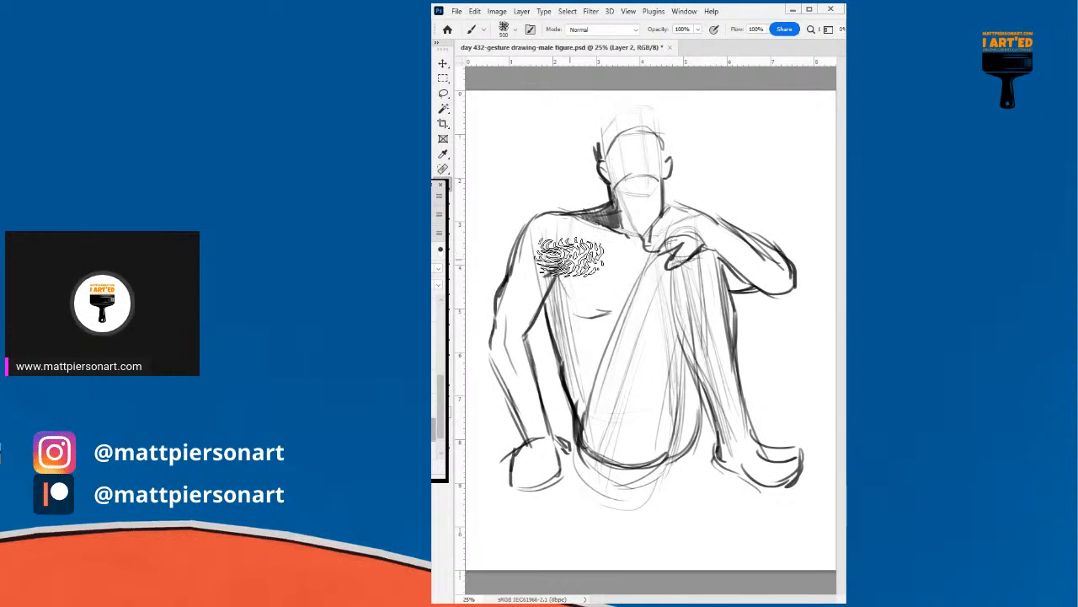
mouse_move(578, 342)
left_mouse_down()
mouse_move(554, 242)
mouse_move(574, 374)
mouse_move(561, 241)
mouse_move(581, 404)
mouse_move(567, 287)
mouse_move(579, 330)
mouse_move(583, 303)
mouse_move(590, 372)
mouse_move(587, 269)
mouse_move(590, 340)
mouse_move(592, 312)
mouse_move(557, 255)
mouse_move(569, 242)
mouse_move(541, 286)
mouse_move(550, 236)
mouse_move(504, 354)
mouse_move(539, 238)
mouse_move(503, 336)
mouse_move(520, 241)
mouse_move(507, 295)
mouse_move(524, 251)
mouse_move(514, 316)
mouse_move(524, 318)
mouse_move(557, 241)
mouse_move(548, 223)
mouse_move(562, 242)
mouse_move(568, 222)
mouse_move(569, 235)
mouse_move(523, 290)
mouse_move(502, 356)
mouse_move(509, 320)
mouse_move(535, 455)
left_mouse_up()
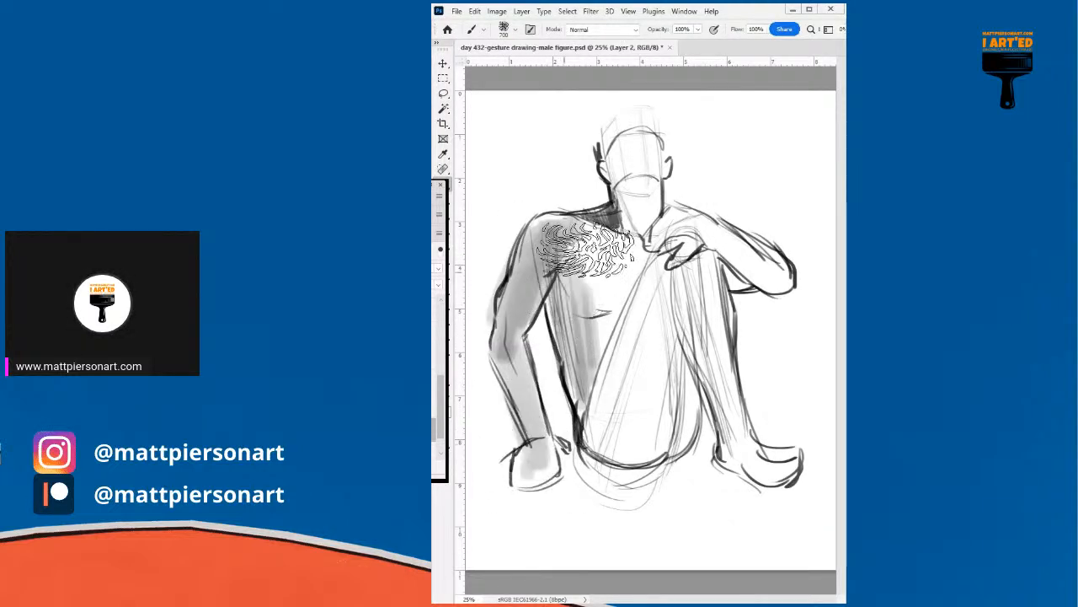
mouse_move(620, 207)
left_mouse_down()
mouse_move(626, 186)
mouse_move(638, 211)
mouse_move(609, 115)
mouse_move(626, 188)
mouse_move(623, 163)
left_mouse_up()
- Reduce the brush size to 40 and darken the torso's side, the inner forearm edge and the armpit fold
key("bracketleft")
key("bracketleft")
key("bracketleft")
key("bracketleft")
key("bracketleft")
key("bracketleft")
key("bracketleft")
key("bracketleft")
key("bracketleft")
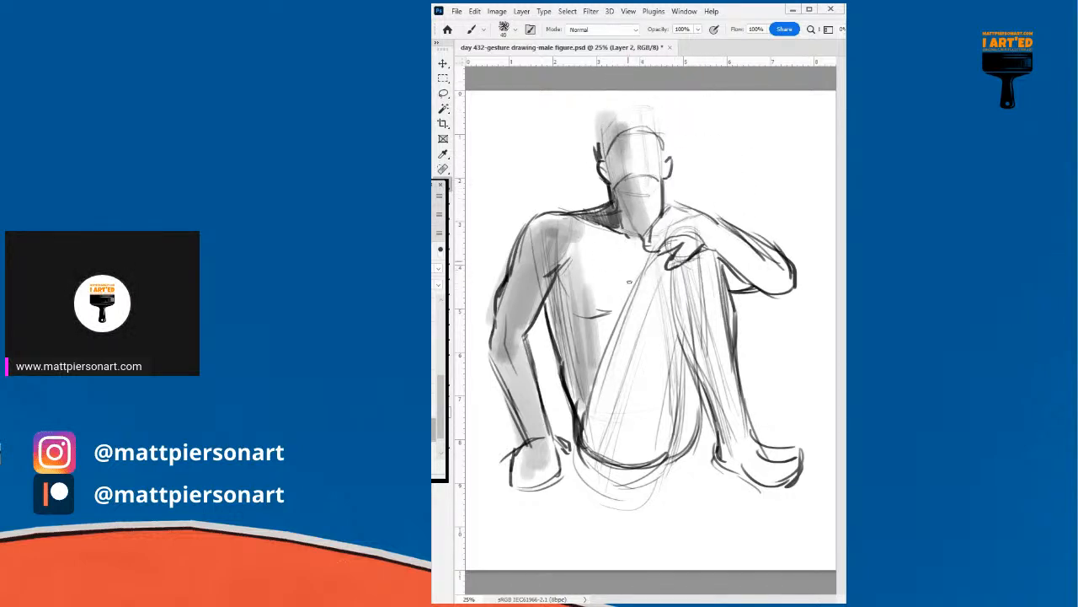
mouse_move(557, 279)
left_mouse_down()
mouse_move(553, 333)
mouse_move(552, 300)
left_mouse_up()
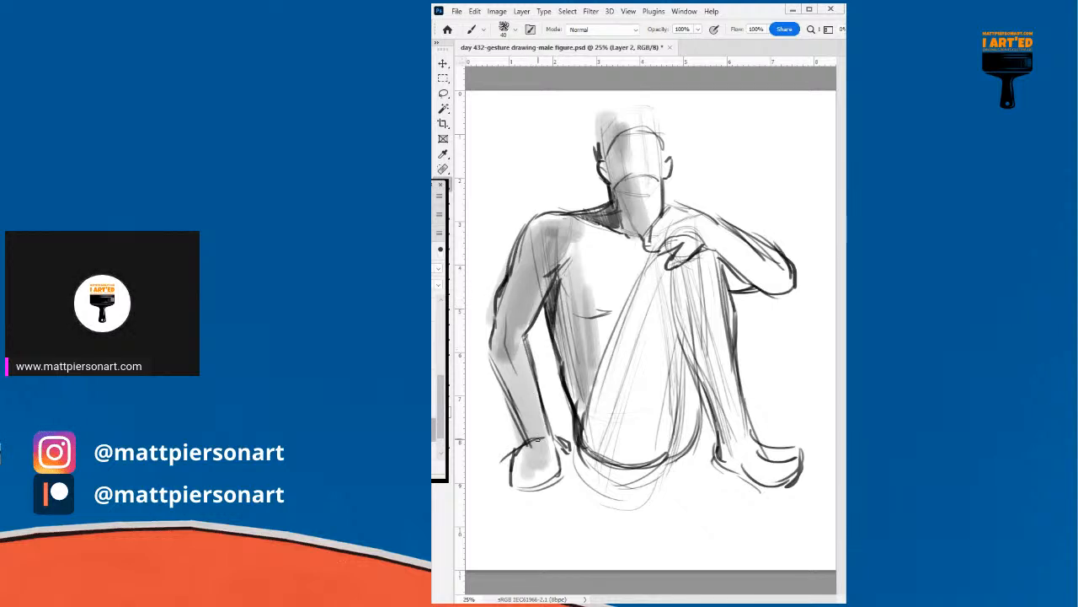
left_click_drag(524, 336, 541, 381)
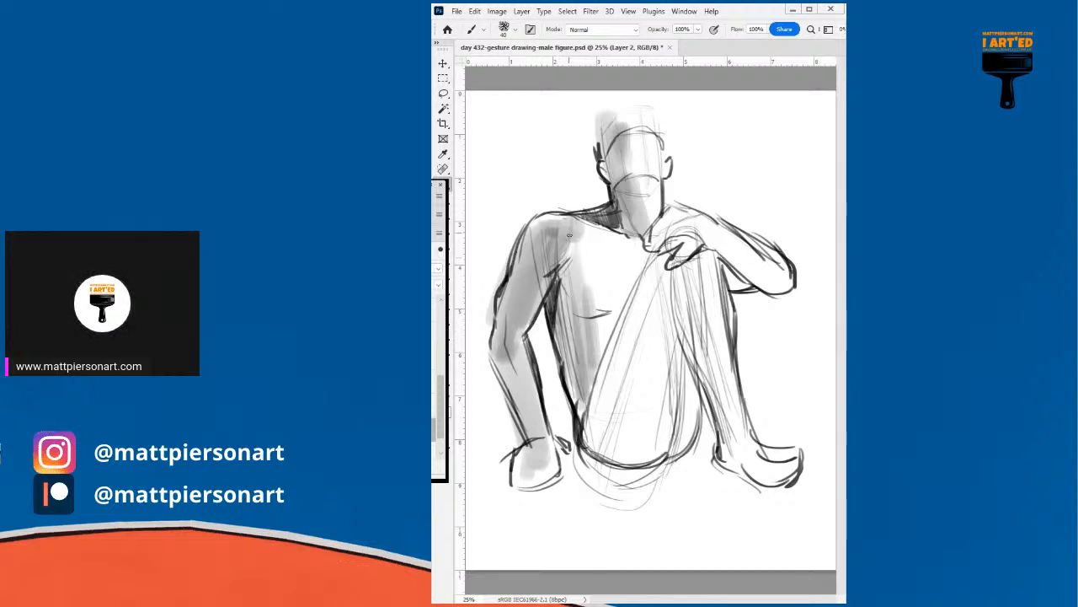
mouse_move(573, 236)
left_mouse_down()
mouse_move(582, 255)
mouse_move(562, 276)
left_mouse_up()
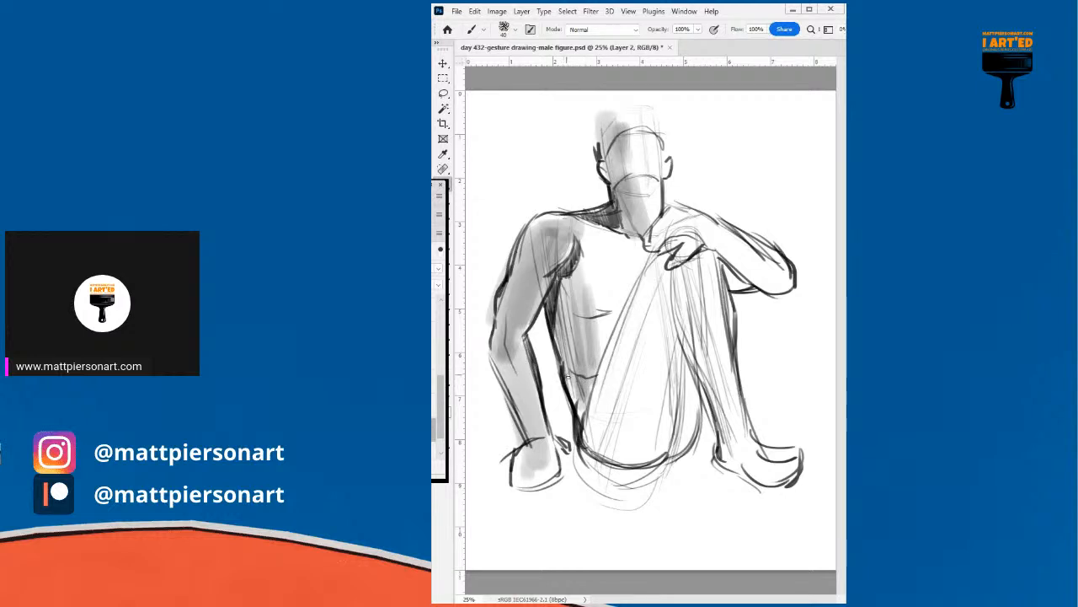
- Hatch the shadow below the rib line at the waist, and darken the supporting forearm's muscle lines toward the wrist
mouse_move(571, 384)
left_mouse_down()
mouse_move(578, 403)
mouse_move(595, 376)
left_mouse_up()
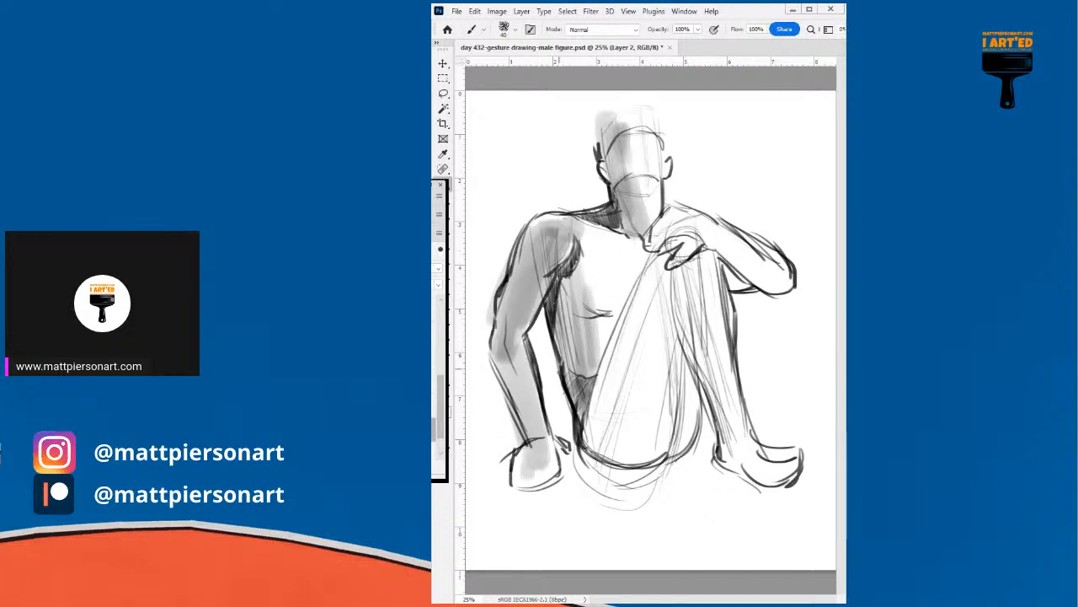
left_click_drag(515, 371, 530, 392)
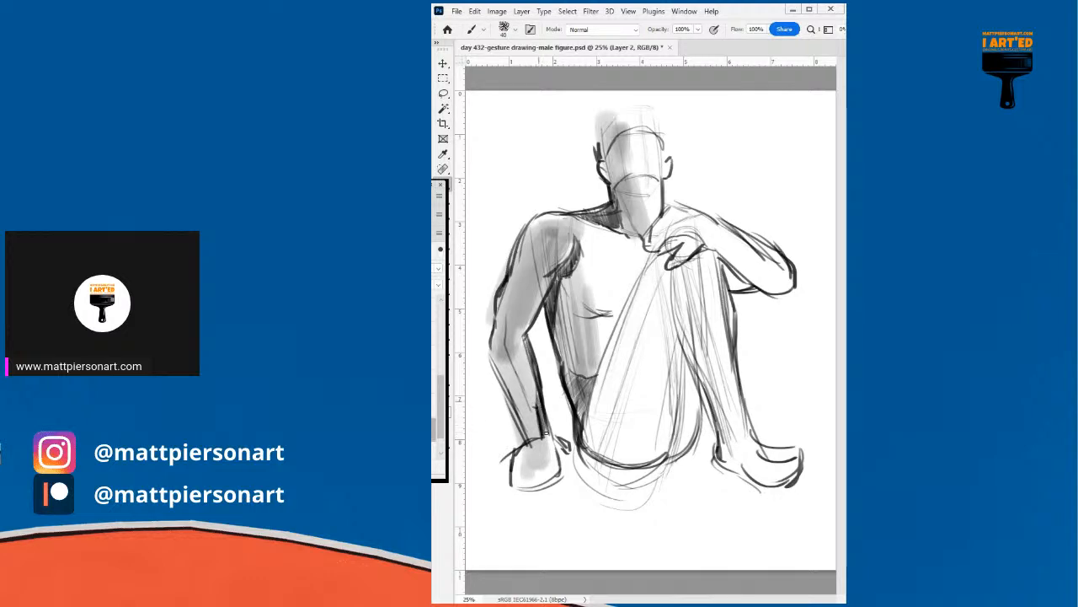
left_click_drag(562, 444, 567, 452)
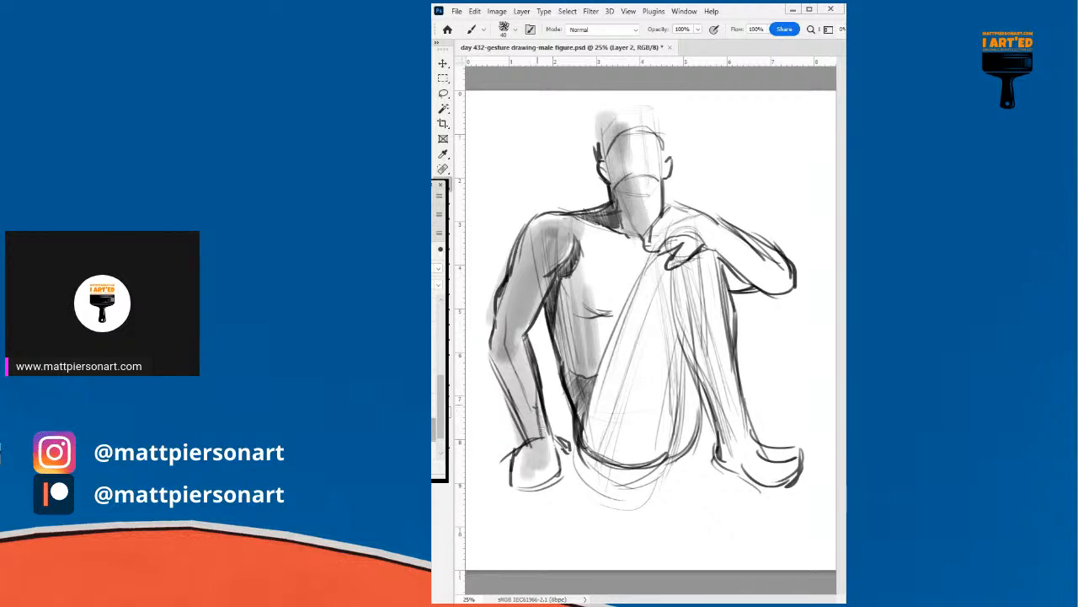
left_click_drag(539, 397, 549, 438)
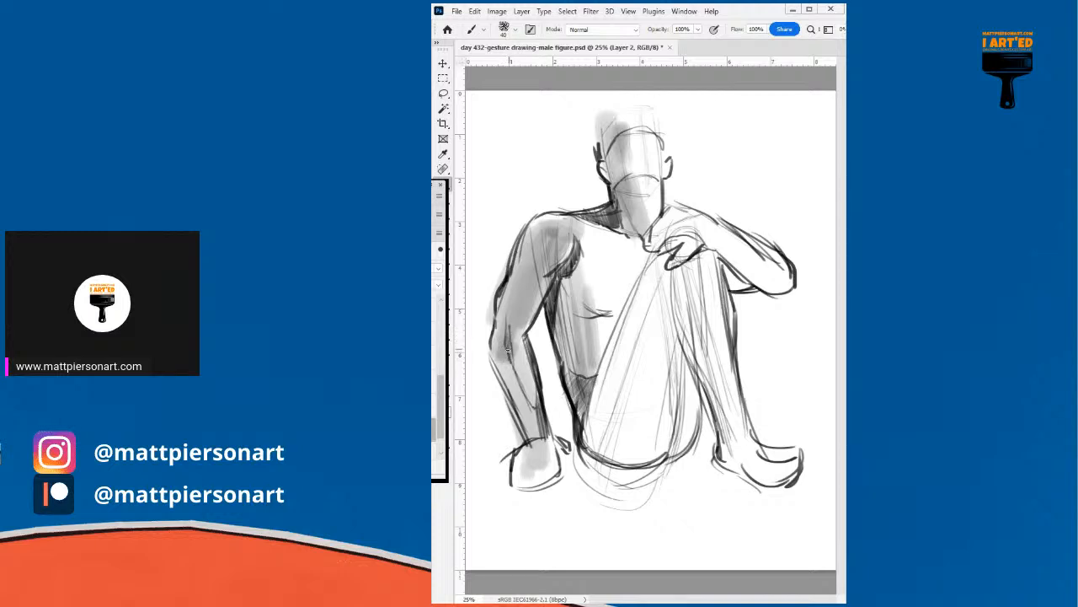
left_click_drag(509, 368, 539, 433)
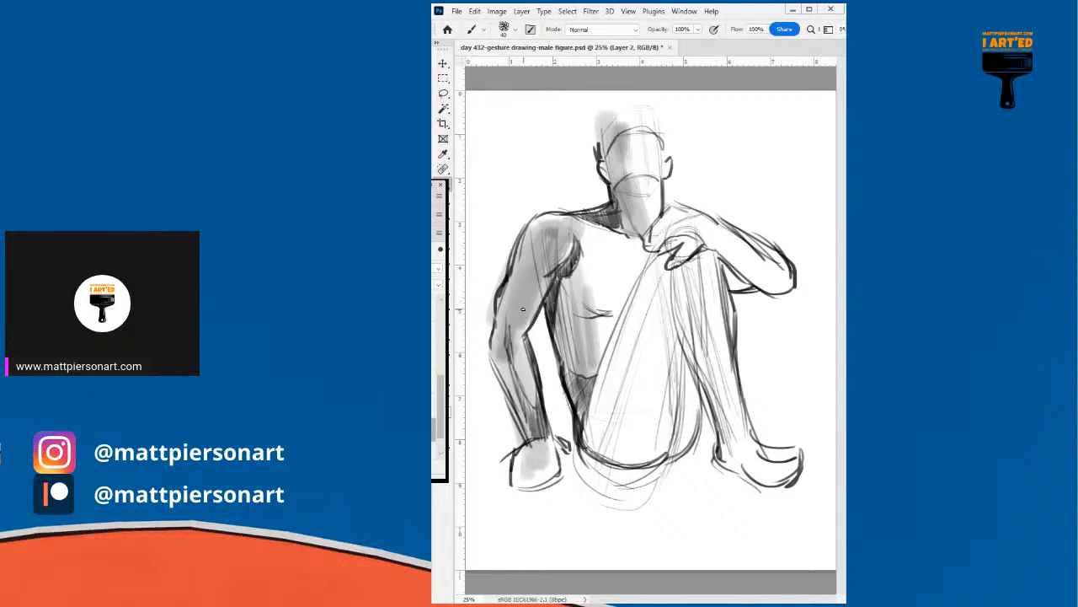
- Enlarge the brush size to 500 for broad shading over the supporting arm
key("bracketright")
key("bracketright")
key("bracketright")
key("bracketright")
key("bracketright")
key("bracketright")
key("bracketright")
key("bracketright")
key("bracketright")
key("bracketright")
key("bracketright")
key("bracketright")
key("bracketright")
key("bracketleft")
key("bracketleft")
key("bracketright")
key("bracketright")
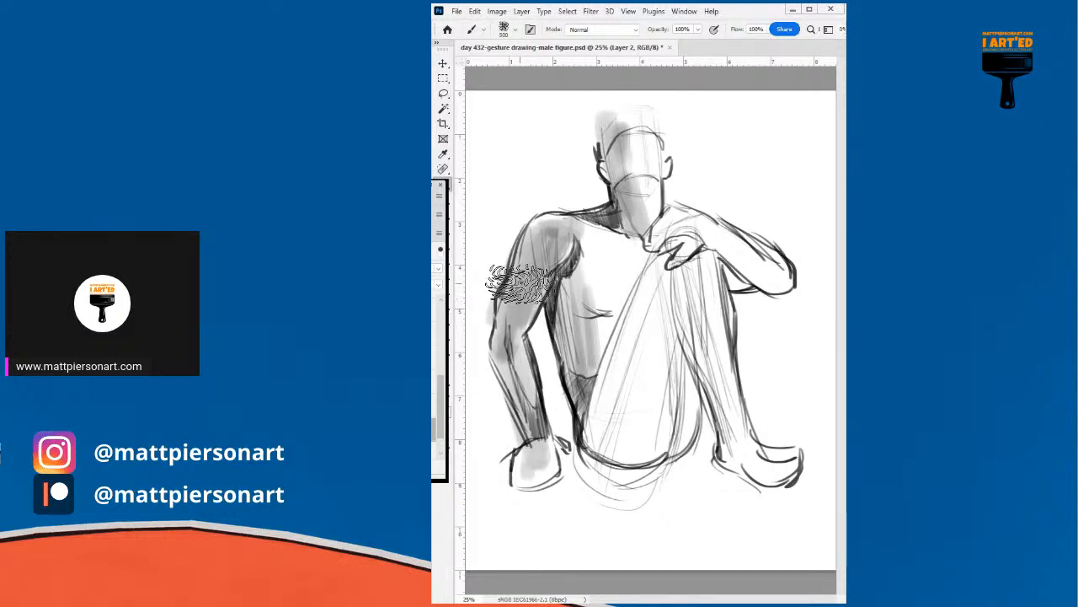
- Deepen the gray shading on the supporting upper arm, shoulder and upper chest, and redo the shadow under the jaw and down the neck
mouse_move(504, 276)
left_mouse_down()
mouse_move(500, 341)
mouse_move(517, 288)
mouse_move(511, 335)
mouse_move(550, 278)
mouse_move(522, 326)
left_mouse_up()
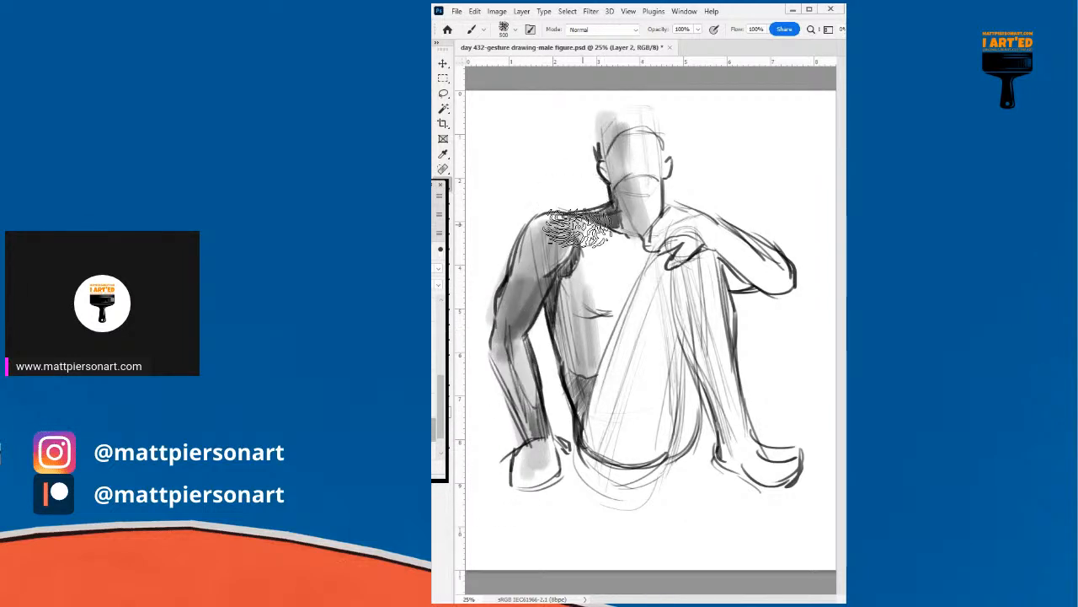
mouse_move(531, 238)
left_mouse_down()
mouse_move(519, 280)
mouse_move(552, 219)
left_mouse_up()
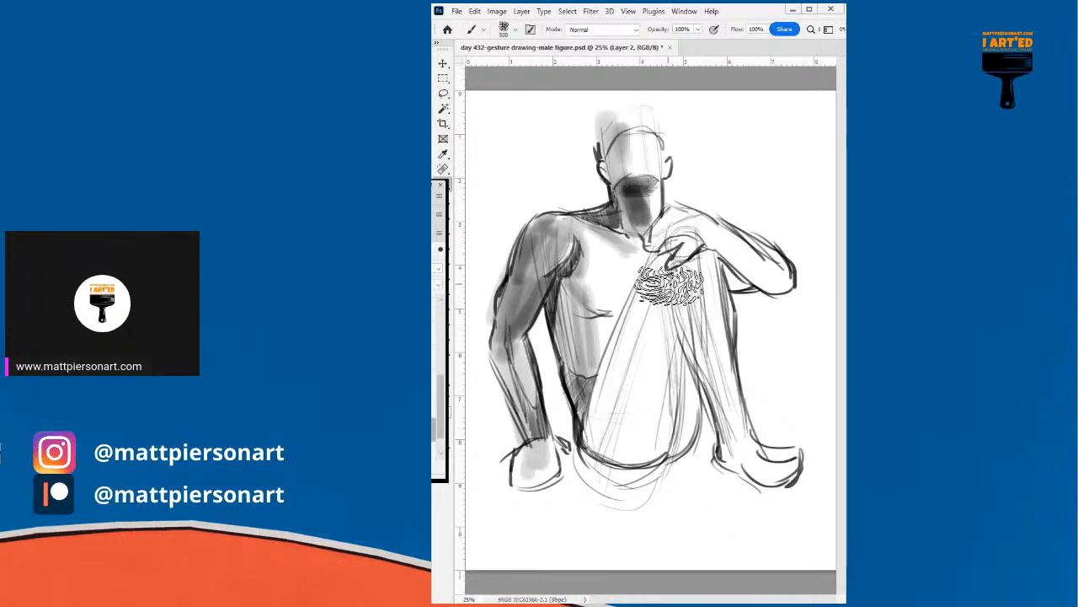
key("ctrl+z")
key("ctrl+z")
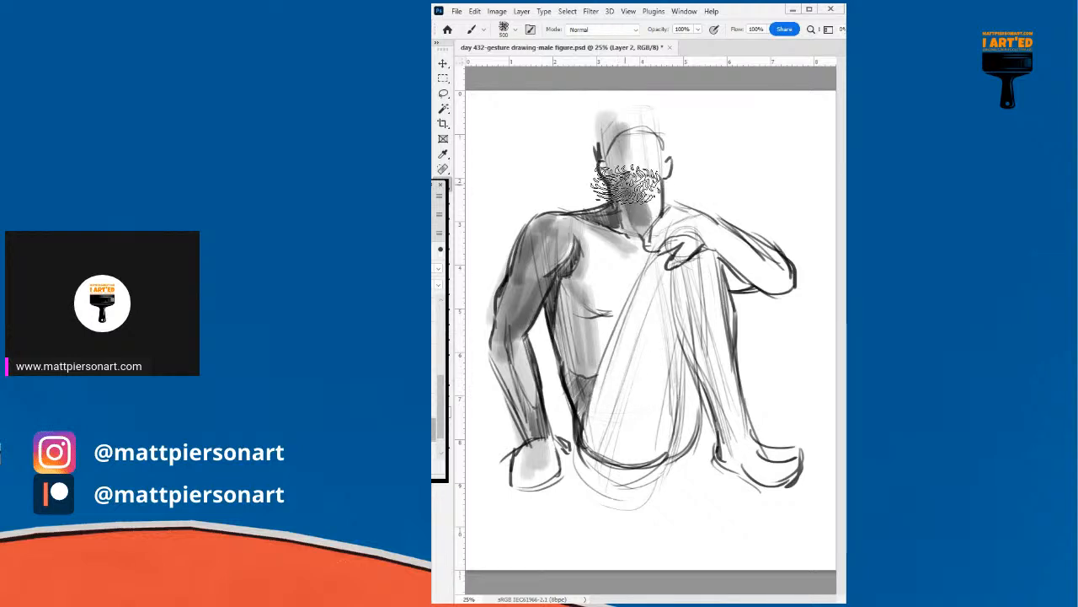
mouse_move(645, 187)
left_mouse_down()
mouse_move(638, 178)
mouse_move(644, 232)
left_mouse_up()
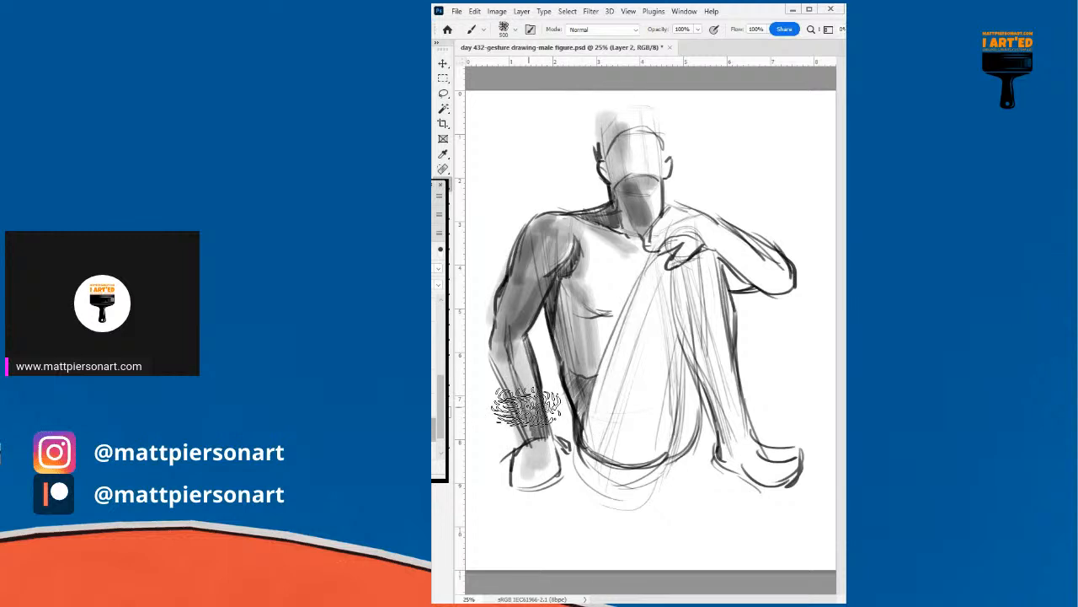
- Shade the supporting forearm down to the wrist and fill the raised near thigh with soft gray
left_click_drag(504, 351, 526, 423)
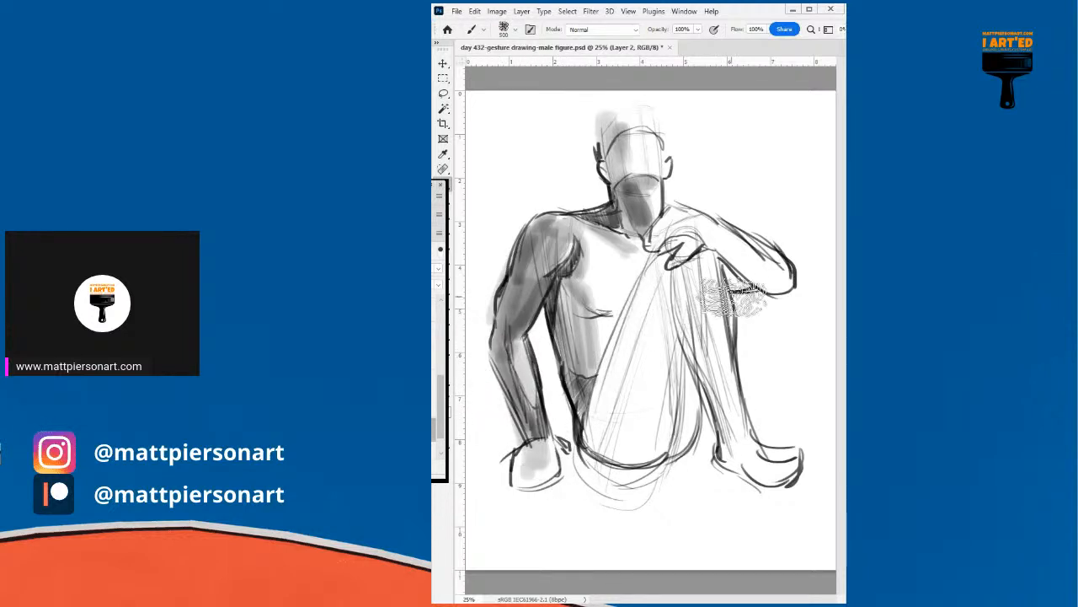
mouse_move(658, 371)
left_mouse_down()
mouse_move(599, 421)
mouse_move(589, 408)
mouse_move(599, 463)
mouse_move(612, 443)
mouse_move(601, 375)
mouse_move(620, 453)
mouse_move(613, 346)
mouse_move(620, 489)
mouse_move(612, 337)
mouse_move(624, 455)
mouse_move(629, 322)
mouse_move(637, 426)
mouse_move(637, 301)
mouse_move(643, 424)
mouse_move(641, 276)
mouse_move(681, 339)
left_mouse_up()
- Reduce the brush size to 40, redraw the underside contour of the near thigh, and hatch the dark shadow along the buttock
key("bracketleft")
key("bracketleft")
key("bracketleft")
key("bracketleft")
key("bracketleft")
key("bracketleft")
key("bracketleft")
key("bracketleft")
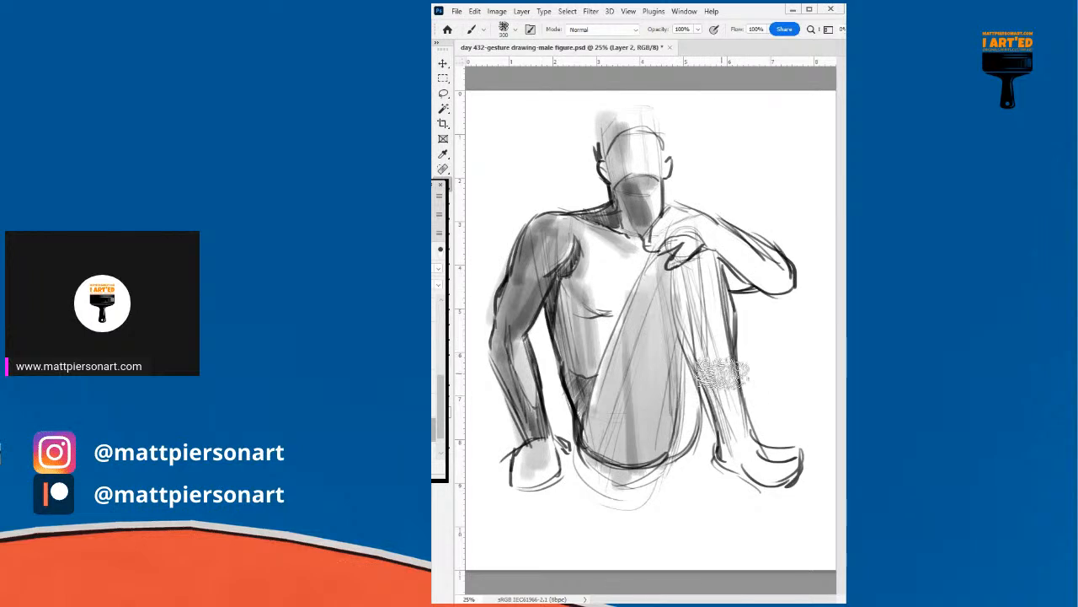
key("bracketleft")
key("bracketleft")
key("bracketleft")
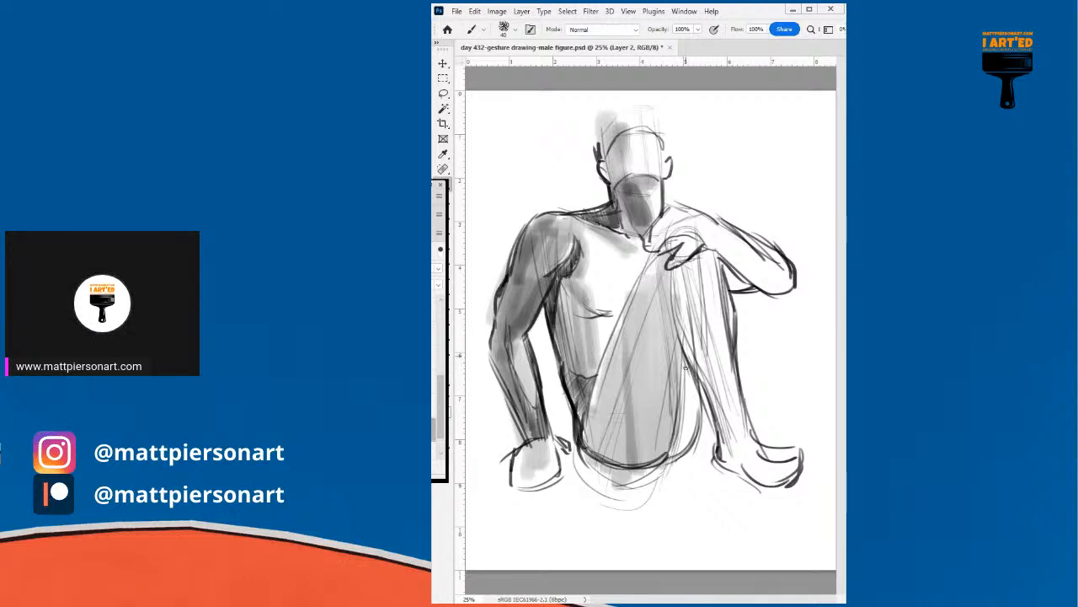
left_click_drag(686, 358, 678, 420)
mouse_move(687, 360)
left_mouse_down()
mouse_move(674, 430)
mouse_move(644, 466)
left_mouse_up()
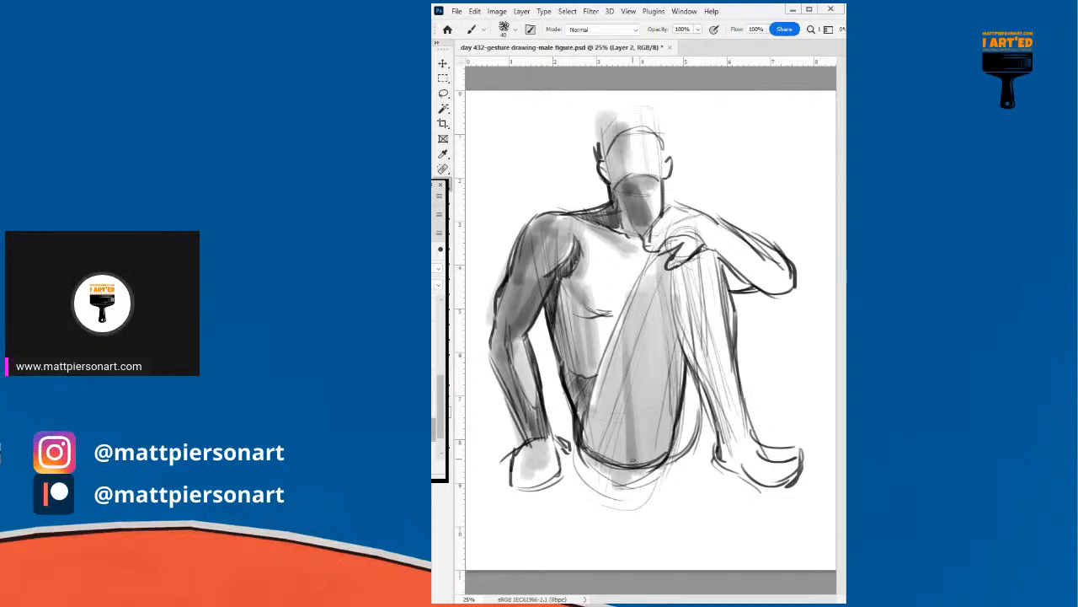
mouse_move(584, 444)
left_mouse_down()
mouse_move(595, 461)
mouse_move(655, 469)
left_mouse_up()
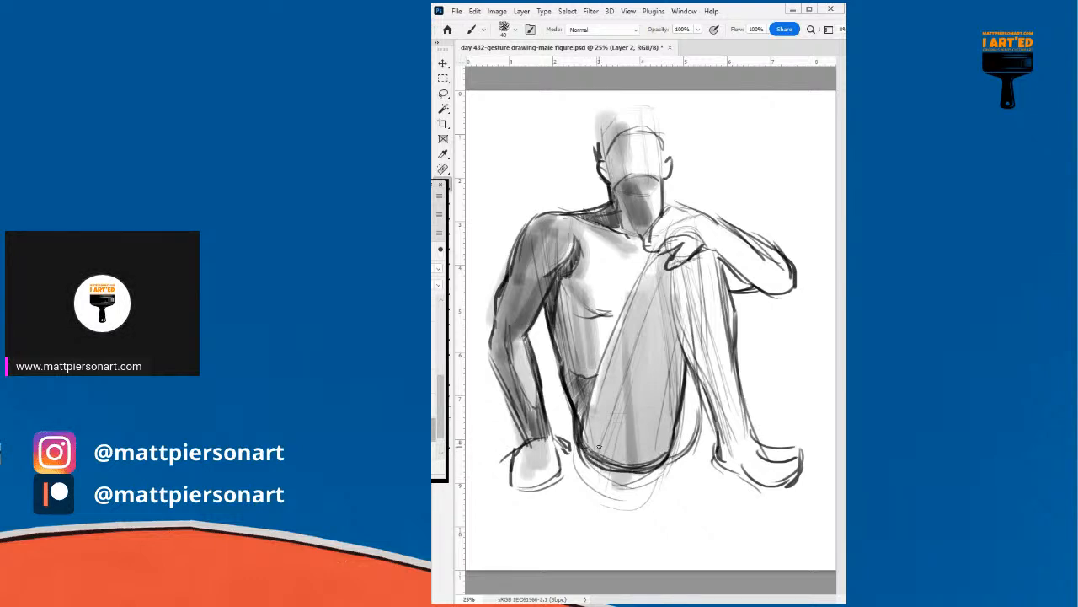
mouse_move(581, 444)
left_mouse_down()
mouse_move(651, 460)
mouse_move(614, 463)
mouse_move(666, 452)
mouse_move(652, 450)
left_mouse_up()
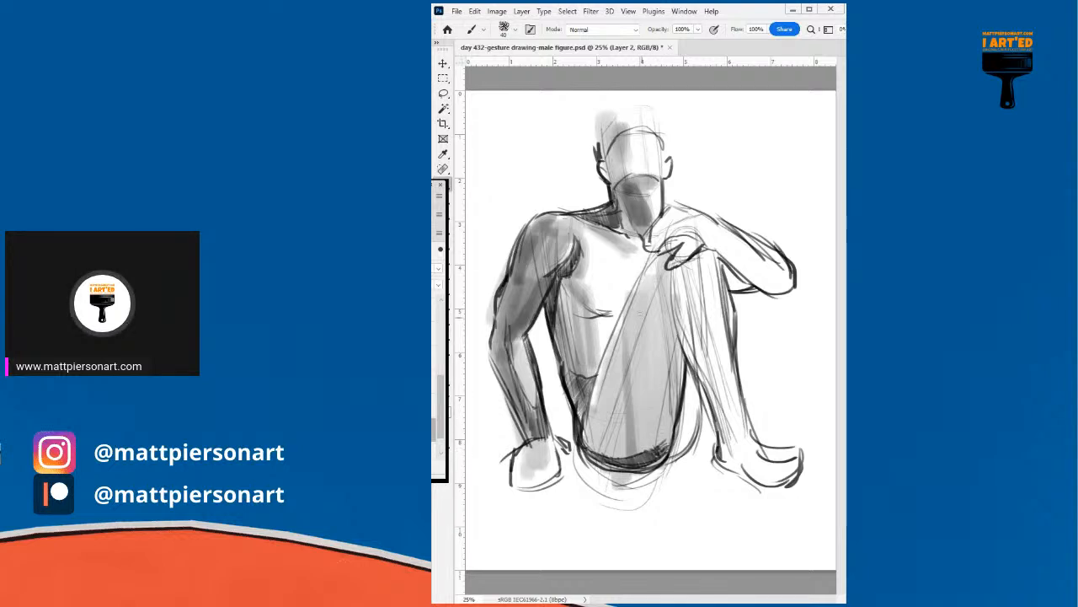
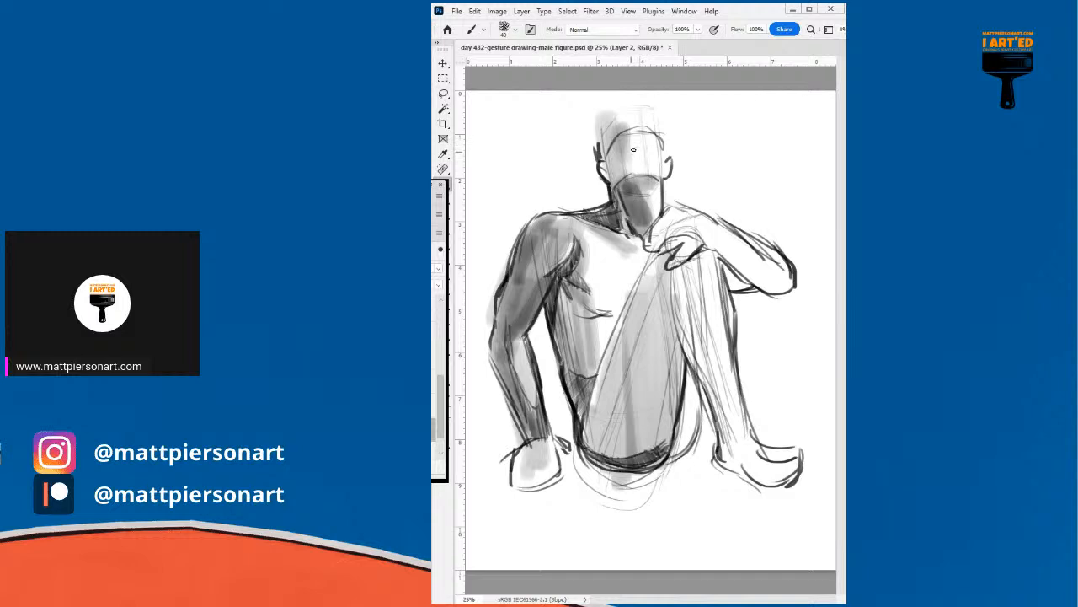
- Draw the nose, mouth and skull outline, then darken the far ear and the line between neck and far shoulder
left_click_drag(648, 146, 650, 155)
left_click_drag(616, 110, 659, 108)
left_click_drag(654, 107, 662, 115)
left_click_drag(665, 134, 662, 123)
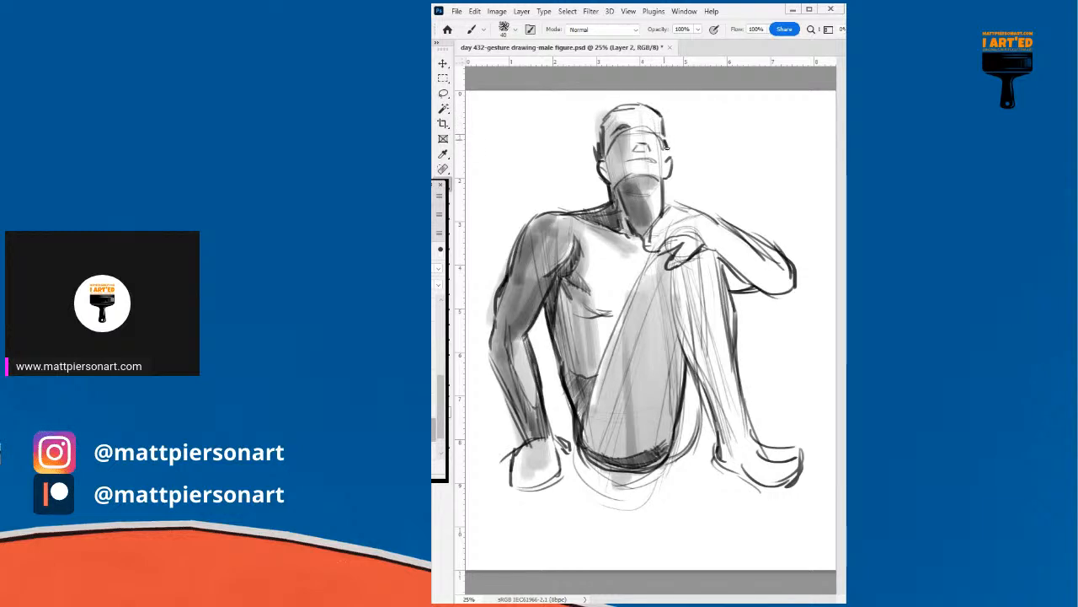
left_click_drag(666, 155, 671, 174)
left_click_drag(669, 166, 662, 201)
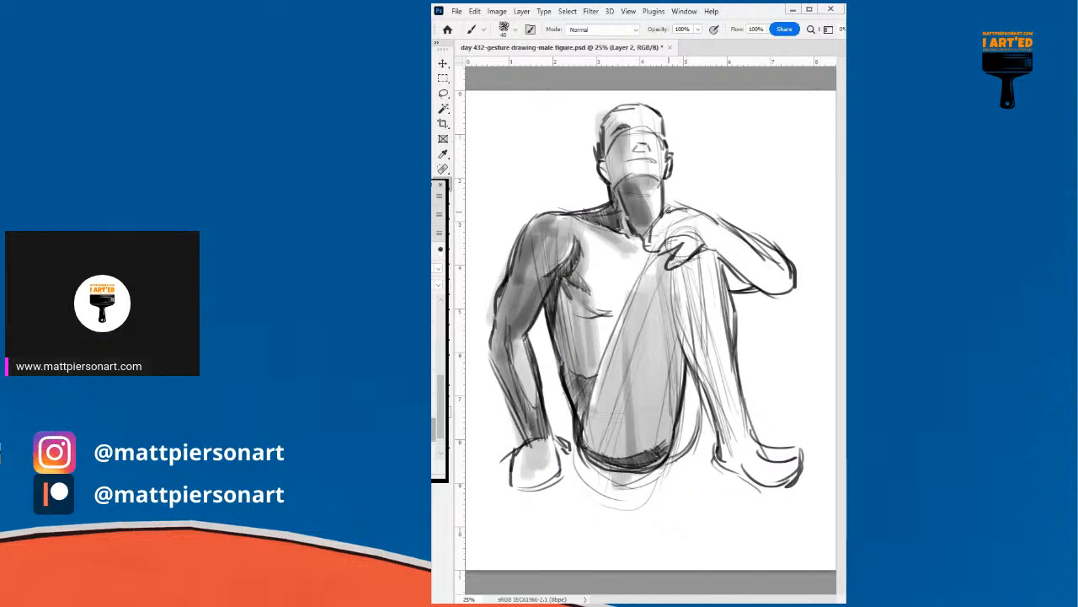
left_click_drag(679, 215, 651, 239)
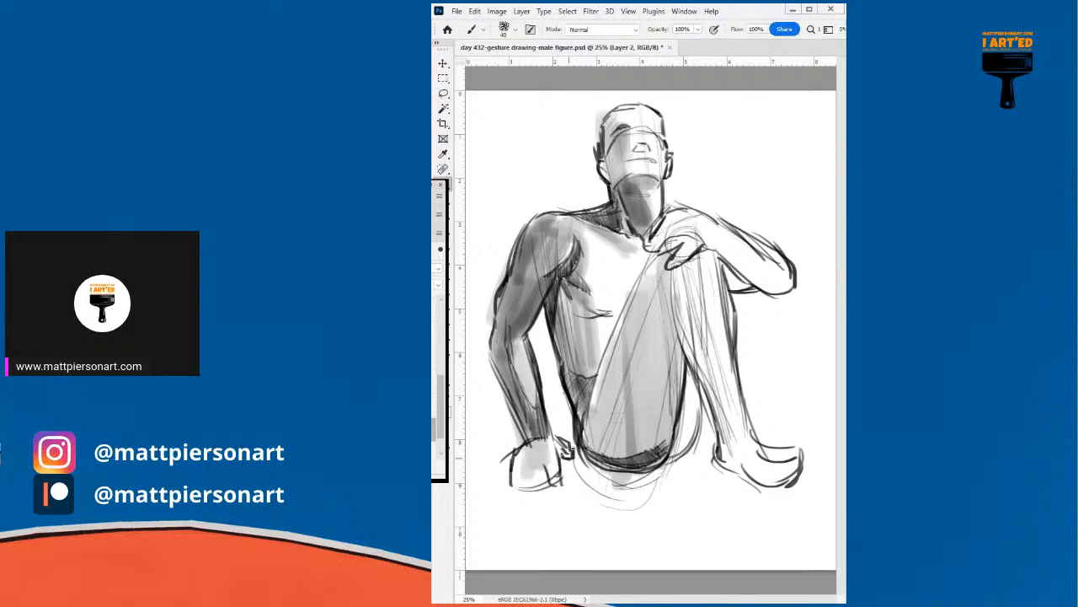
- Define the thumb and separate fingers of the supporting hand resting on the ground
left_click_drag(564, 459, 571, 445)
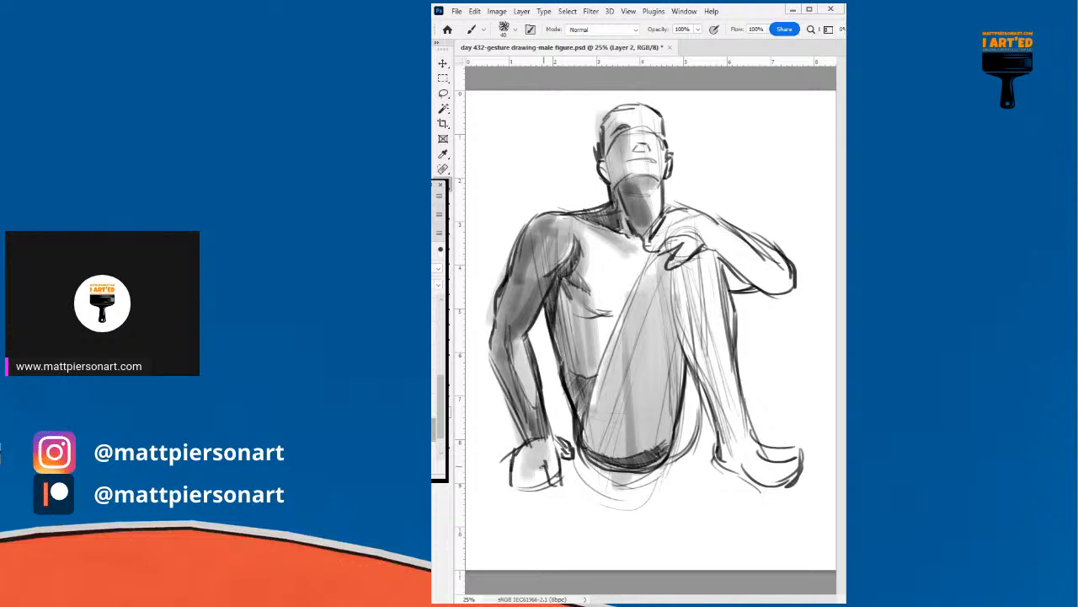
left_click_drag(542, 466, 540, 489)
left_click_drag(536, 499, 526, 478)
mouse_move(526, 478)
left_mouse_down()
mouse_move(516, 499)
mouse_move(509, 470)
left_mouse_up()
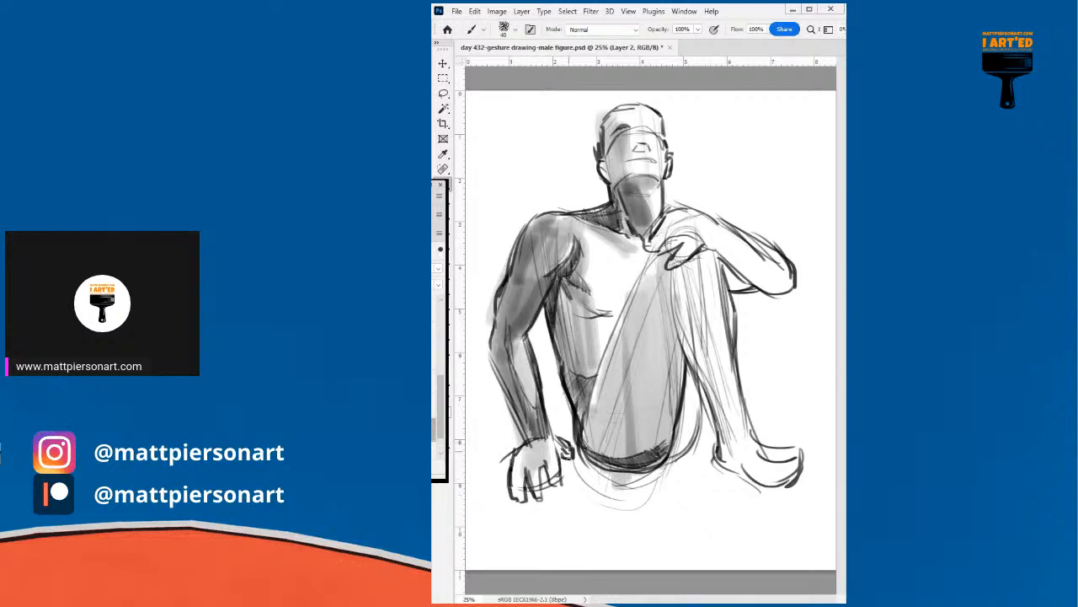
left_click_drag(546, 502, 541, 479)
- Darken the near thigh's underside contour and hatch the shadow from the buttock up toward the knee
left_click_drag(583, 448, 632, 464)
left_click_drag(681, 345, 669, 450)
left_click_drag(684, 349, 675, 314)
left_click_drag(674, 337, 643, 450)
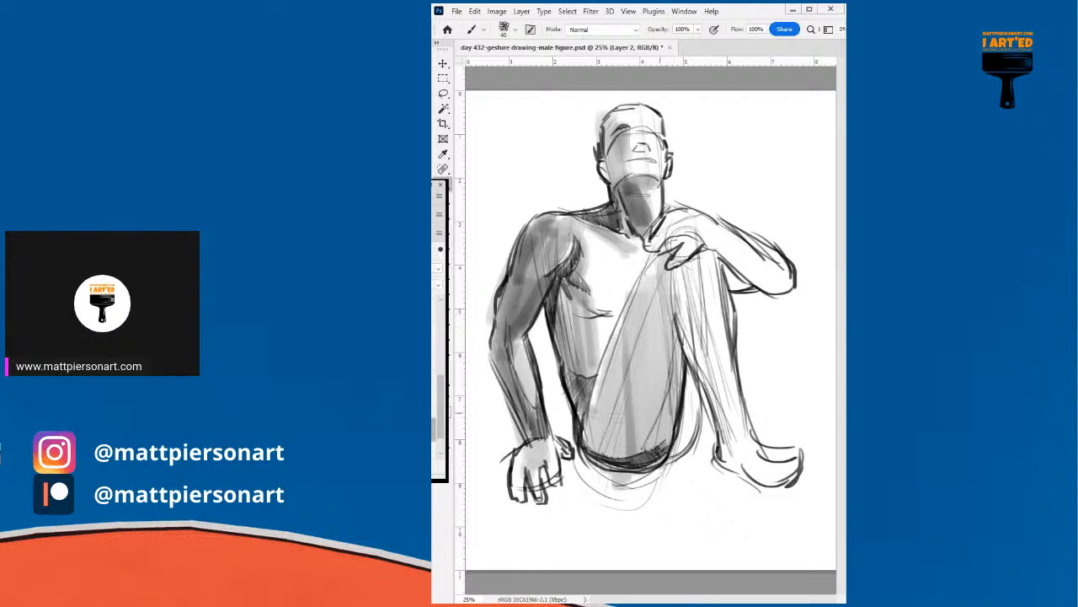
left_click_drag(653, 447, 656, 414)
left_click_drag(656, 414, 669, 388)
left_click_drag(669, 388, 679, 353)
left_click_drag(678, 352, 675, 336)
left_click_drag(675, 335, 678, 371)
left_click_drag(677, 337, 664, 438)
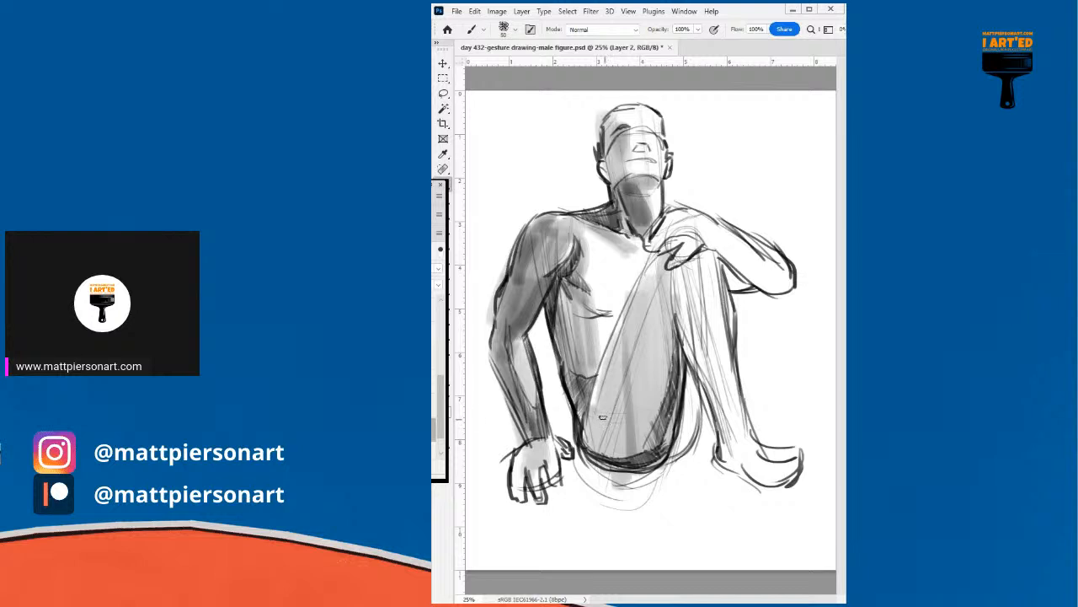
key("bracketright")
key("bracketright")
key("bracketright")
key("bracketright")
key("bracketright")
key("bracketright")
key("bracketright")
key("bracketright")
key("bracketright")
key("bracketright")
key("bracketright")
key("bracketright")
key("bracketright")
key("bracketright")
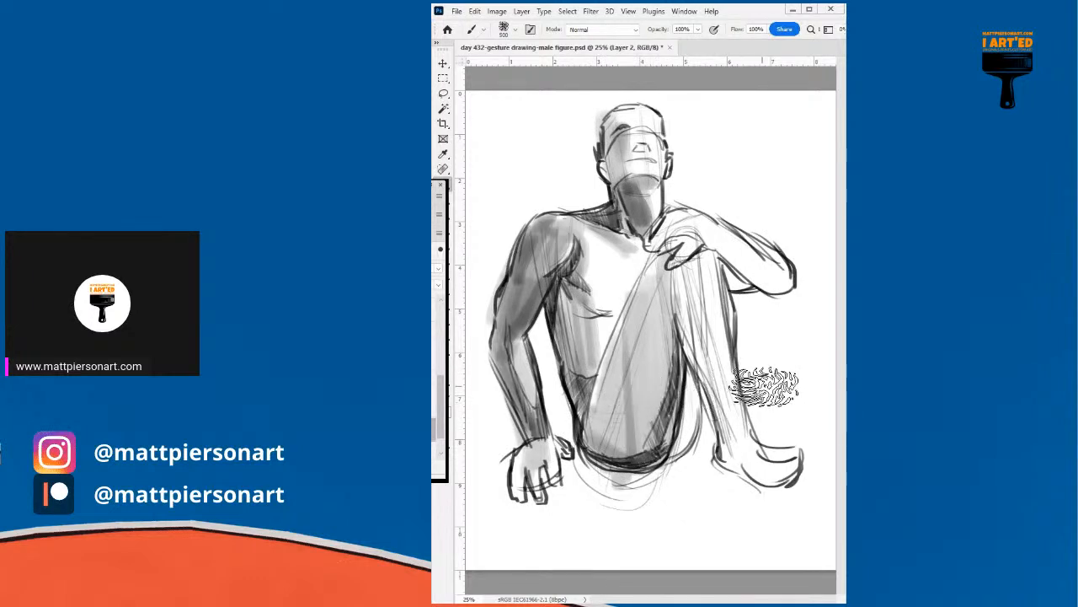
key("bracketleft")
key("bracketleft")
key("bracketleft")
key("bracketleft")
key("bracketleft")
key("bracketleft")
key("bracketleft")
key("bracketleft")
key("bracketleft")
key("bracketleft")
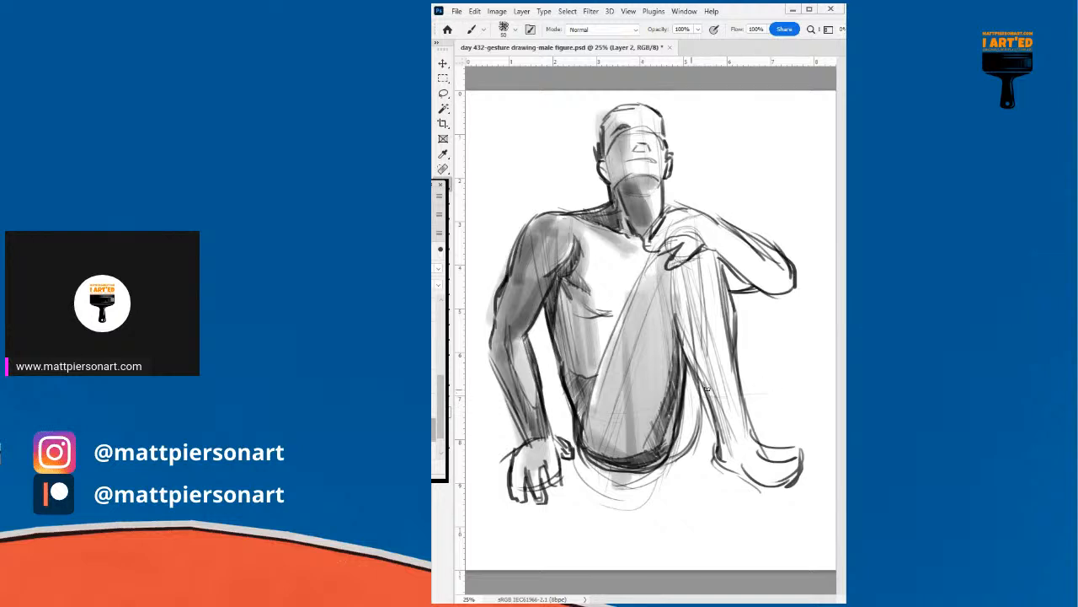
- Draw a horizontal ground line behind the shin, and add the hairline and throat details
left_click_drag(704, 389, 811, 381)
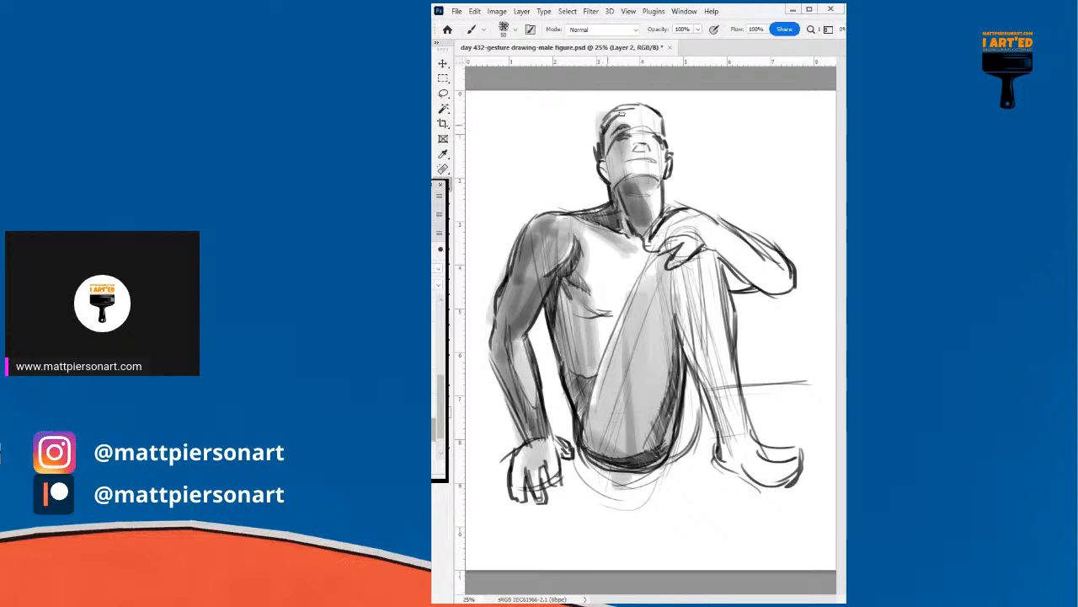
left_click_drag(604, 129, 653, 114)
left_click_drag(634, 216, 645, 229)
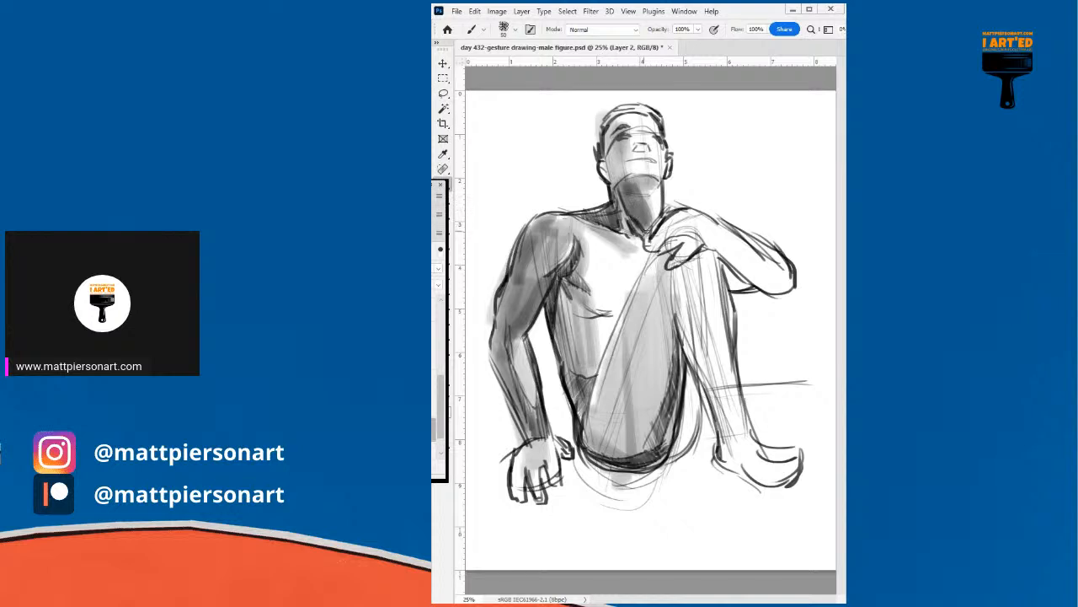
left_click_drag(645, 229, 637, 212)
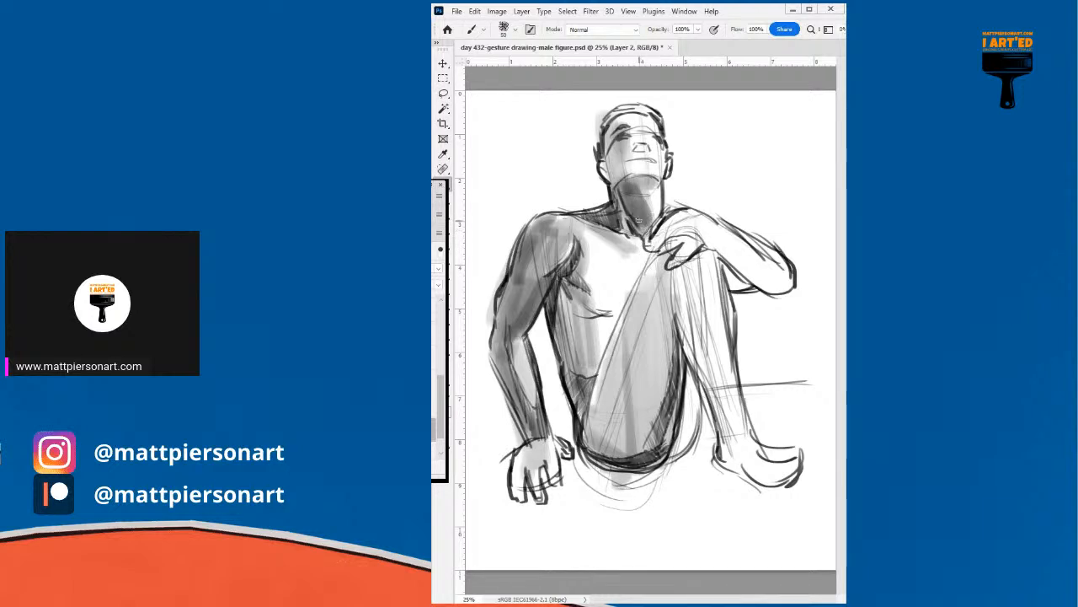
left_click_drag(646, 224, 647, 224)
- Hatch the upper chest beside the breastbone, mark the lower rib line, and darken the supporting forearm's muscle shadow
left_click_drag(615, 250, 610, 242)
left_click_drag(610, 241, 626, 263)
left_click_drag(625, 263, 630, 271)
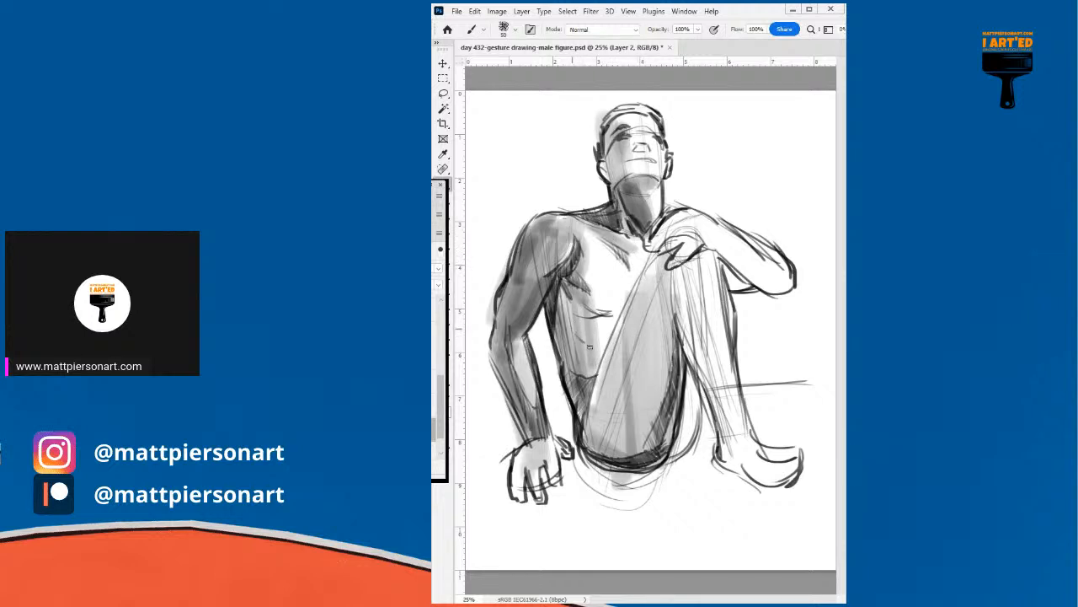
left_click_drag(592, 345, 595, 344)
mouse_move(522, 345)
left_mouse_down()
mouse_move(499, 386)
mouse_move(539, 366)
mouse_move(522, 389)
left_mouse_up()
left_click_drag(522, 390, 529, 398)
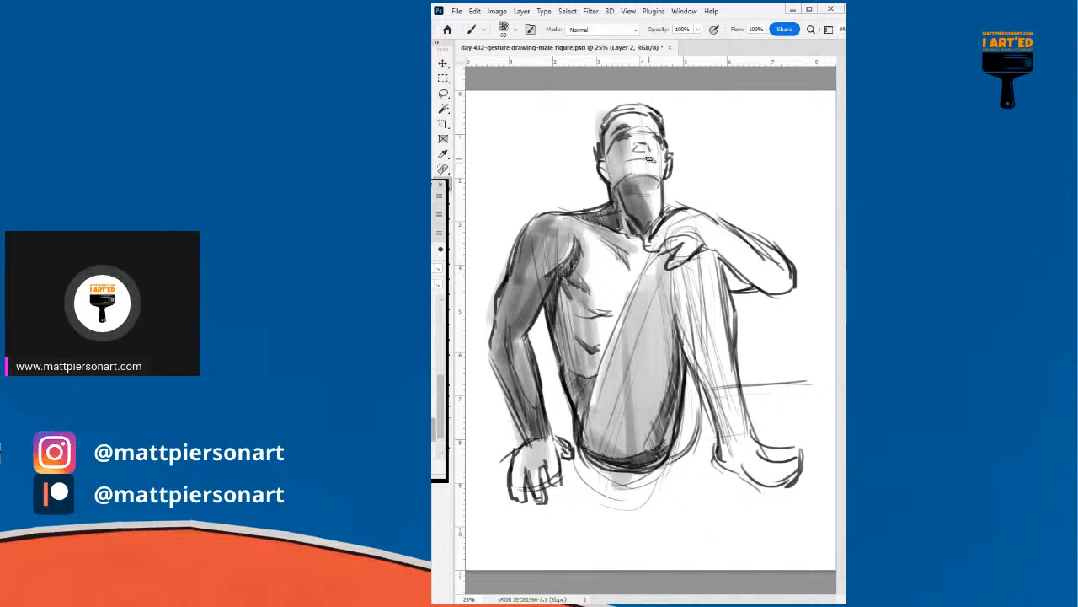
- Reduce the brush size to 35 and handwrite "P22" with "Day 432" below it in the blank area beside the head
key("bracketleft")
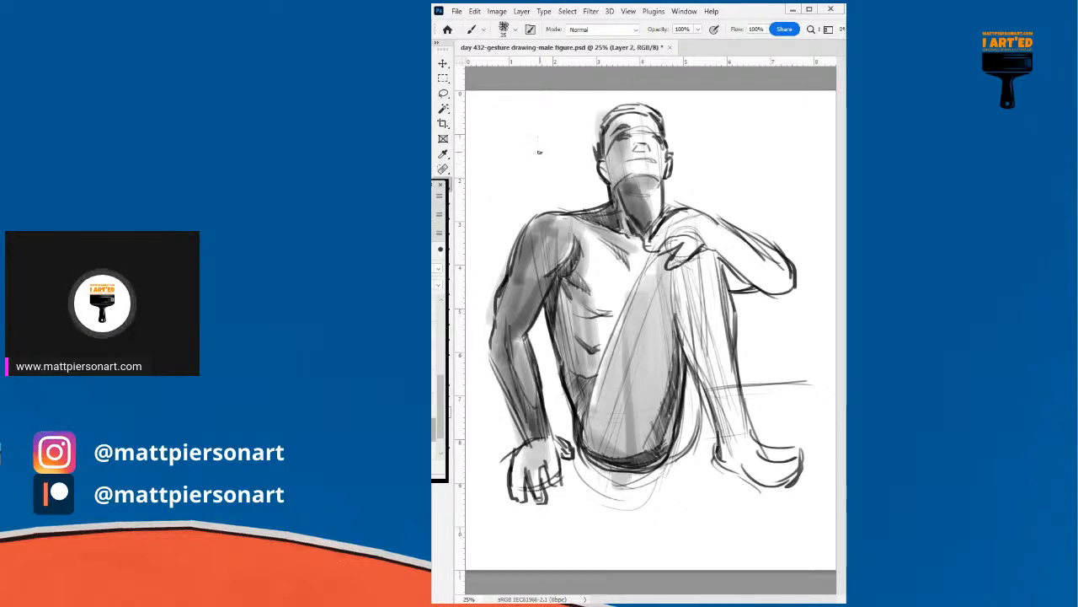
mouse_move(514, 145)
left_mouse_down()
mouse_move(517, 162)
mouse_move(558, 151)
left_mouse_up()
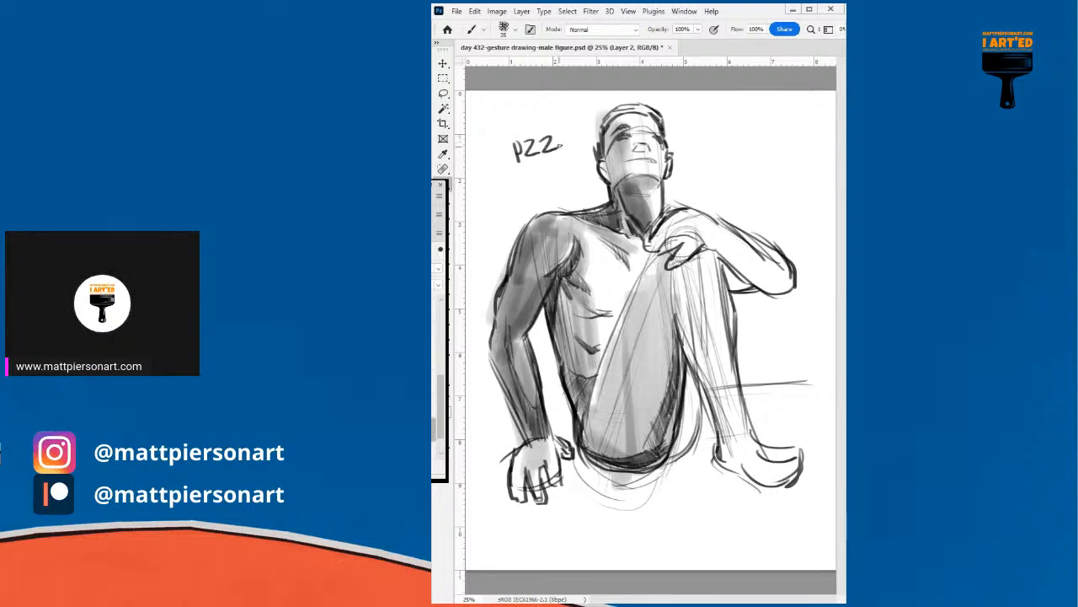
mouse_move(488, 177)
left_mouse_down()
mouse_move(489, 194)
mouse_move(515, 194)
mouse_move(531, 178)
mouse_move(567, 175)
left_mouse_up()
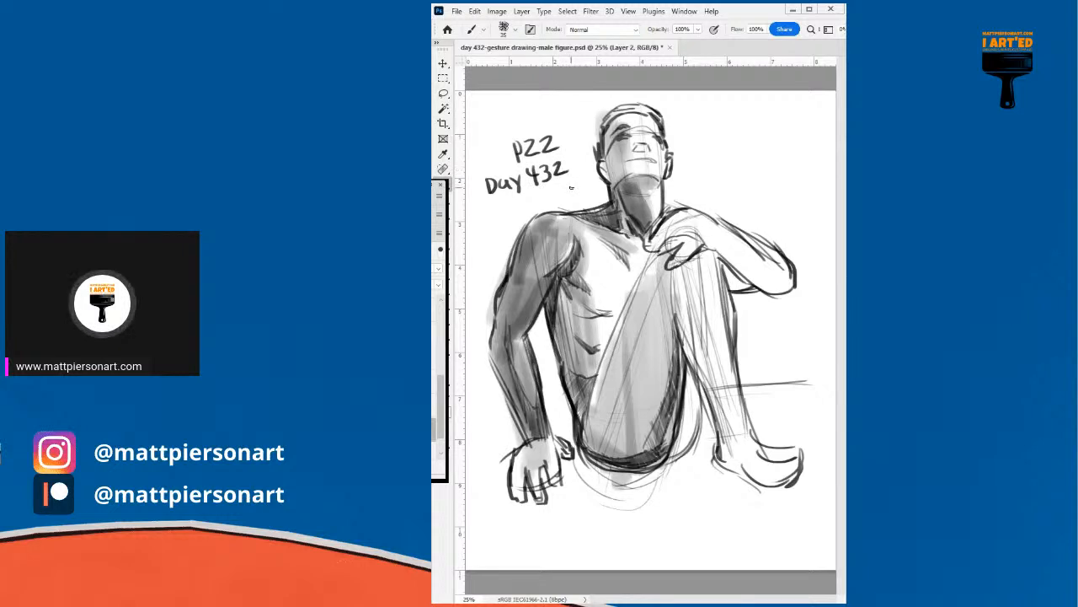